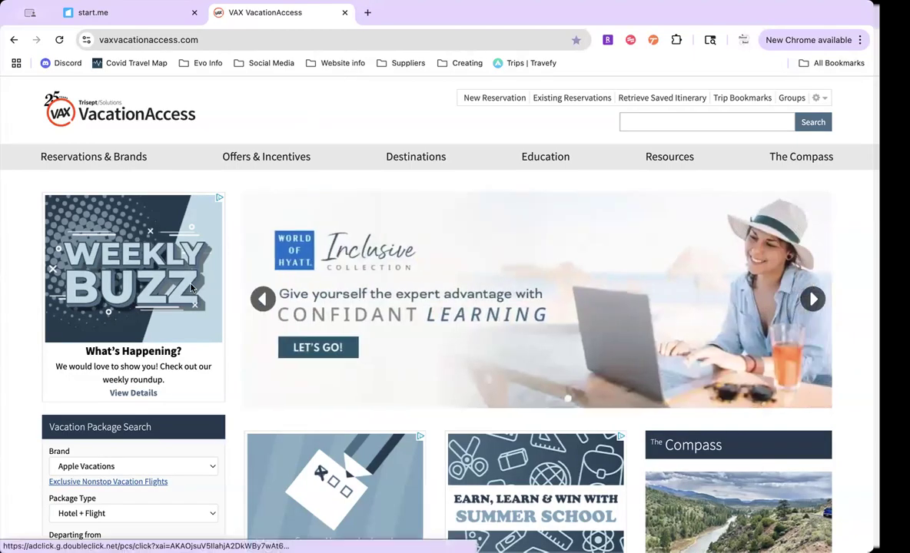
- Open the multiple destinations planner from the Vacation Package Search on the home page
scroll(191, 288, down, 3)
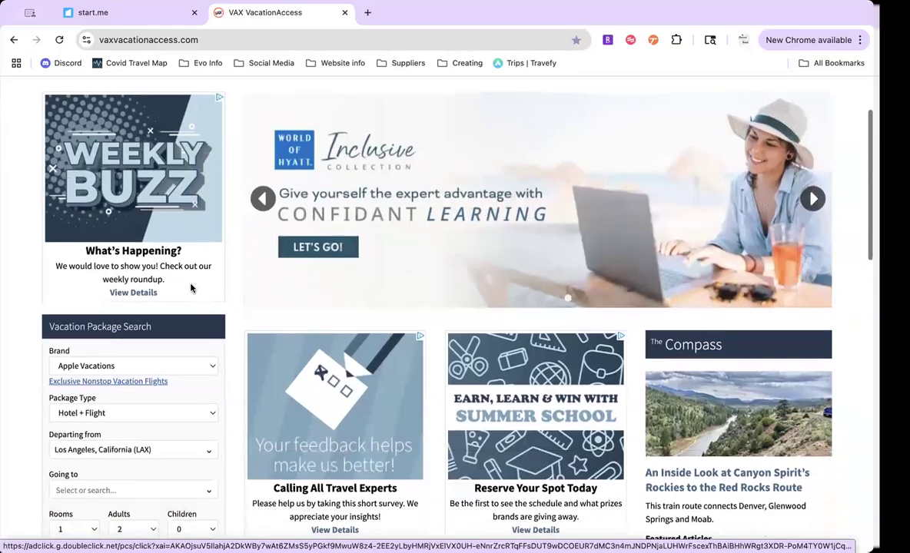
scroll(192, 288, down, 1)
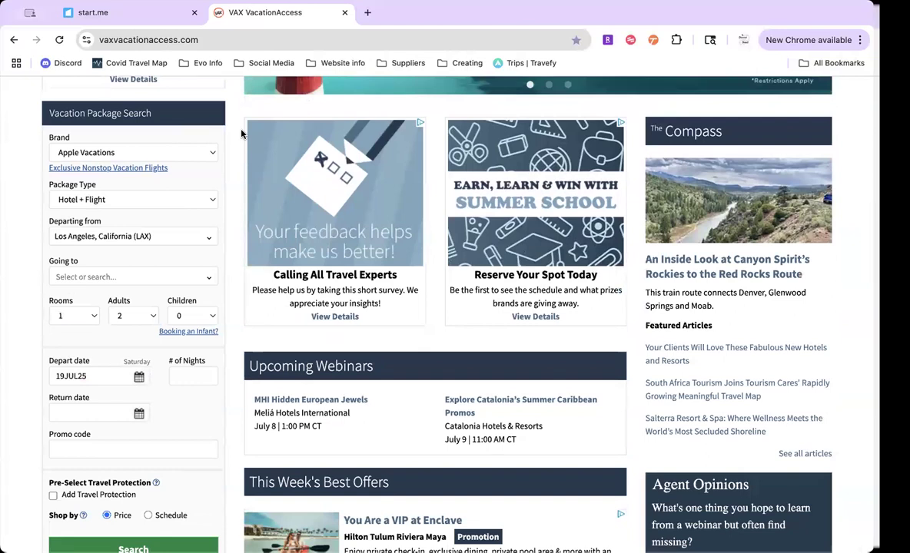
scroll(240, 135, down, 2)
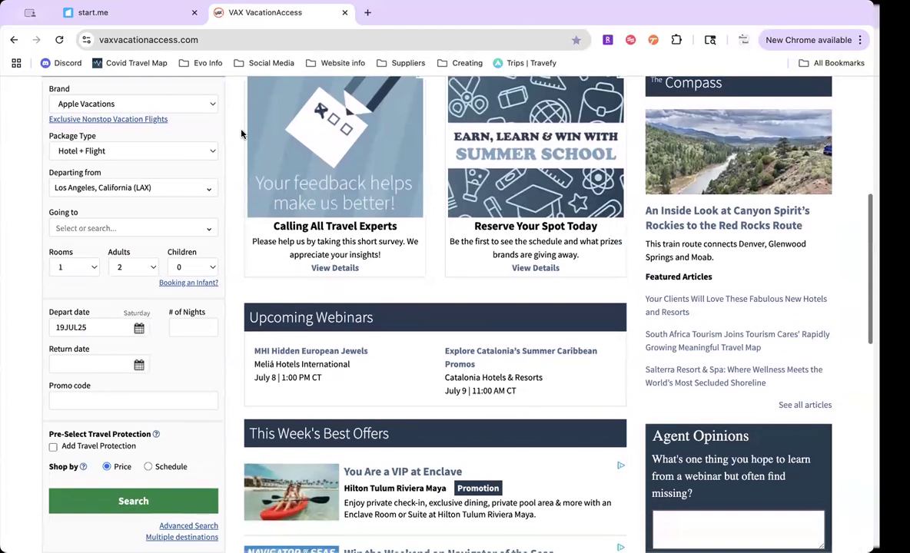
scroll(240, 135, down, 1)
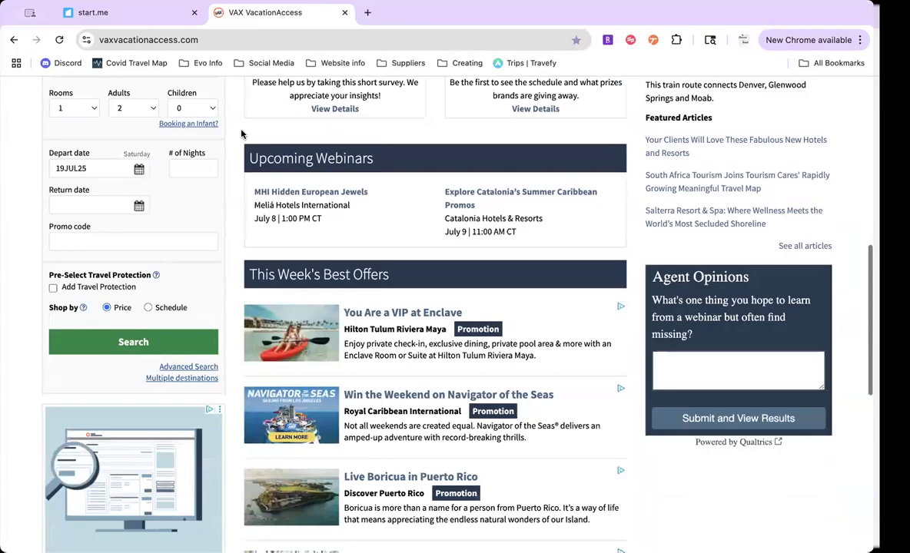
click(176, 381)
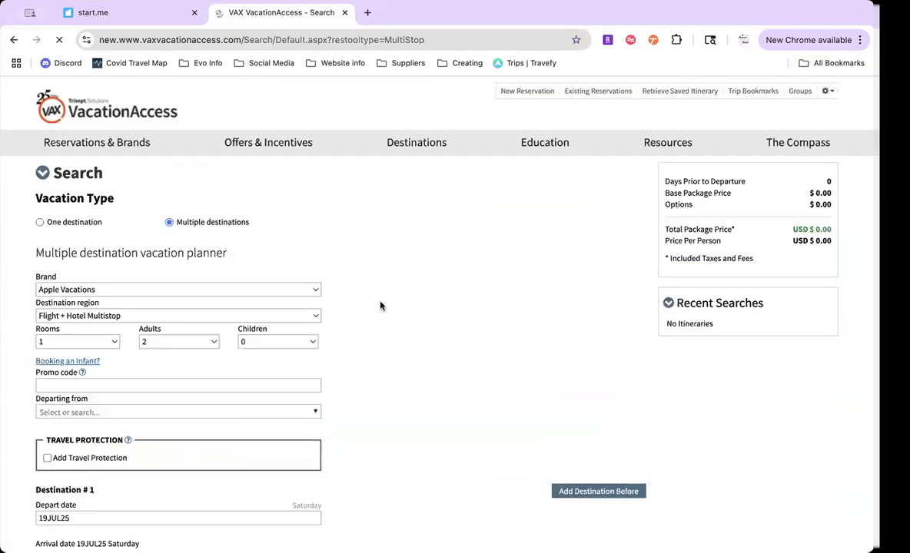
- Examine the available vacation brands and the destination region options offered for Apple Vacations
click(313, 291)
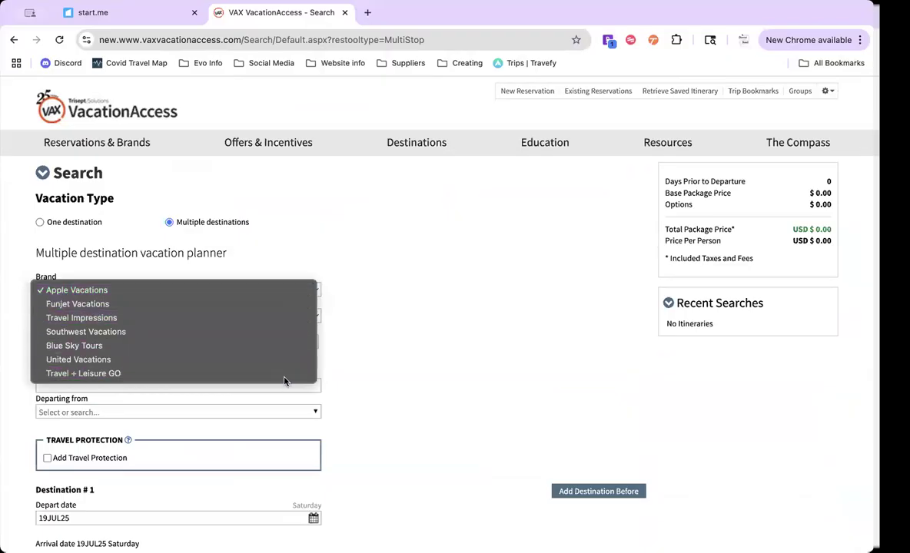
click(278, 397)
scroll(370, 386, down, 2)
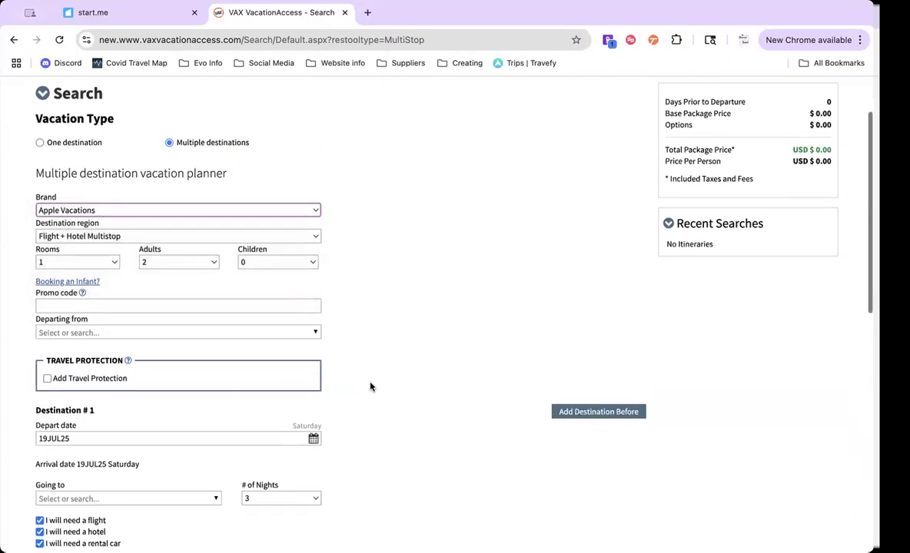
click(282, 226)
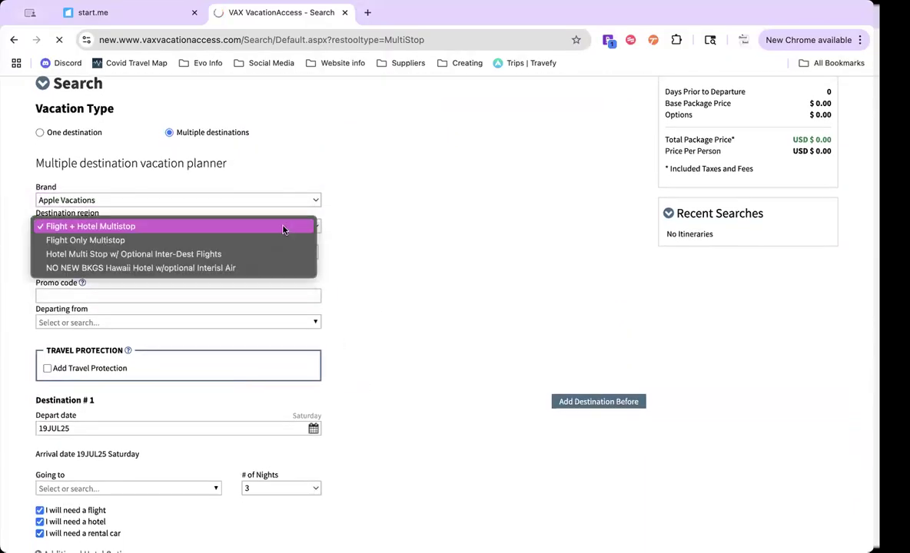
click(273, 266)
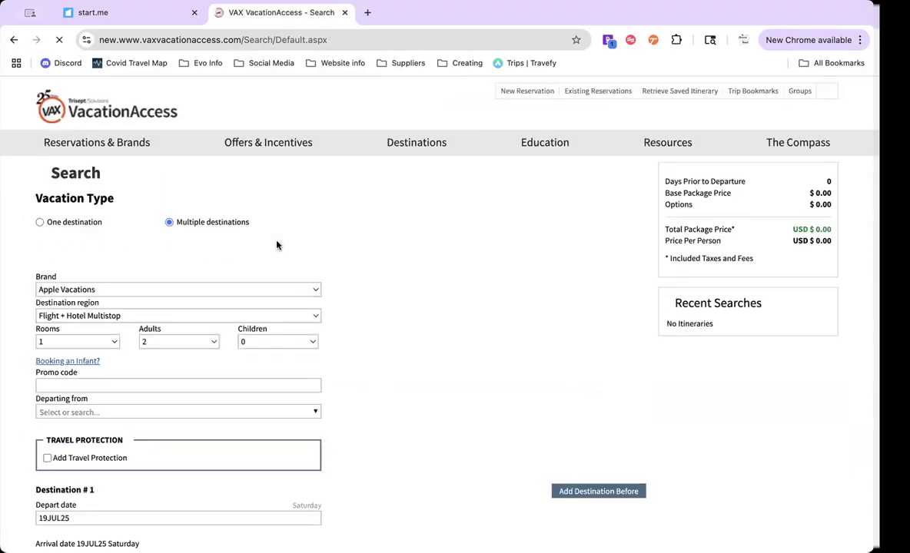
click(284, 315)
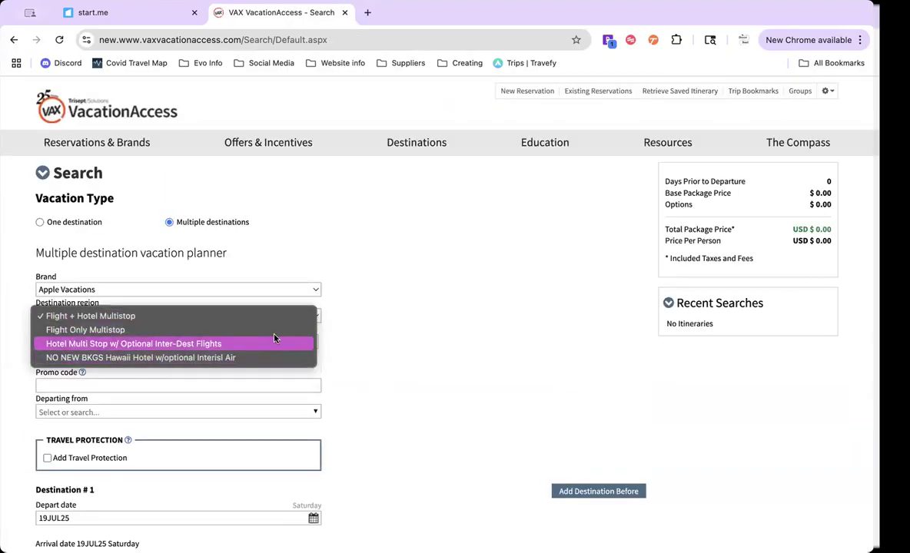
click(304, 290)
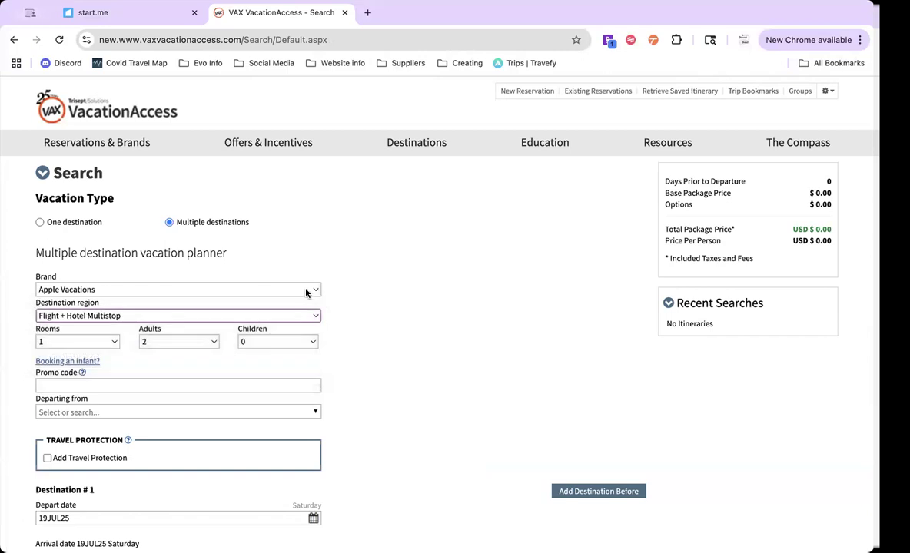
- Switch the brand to Funjet Vacations and review its destination region options
click(303, 290)
click(292, 304)
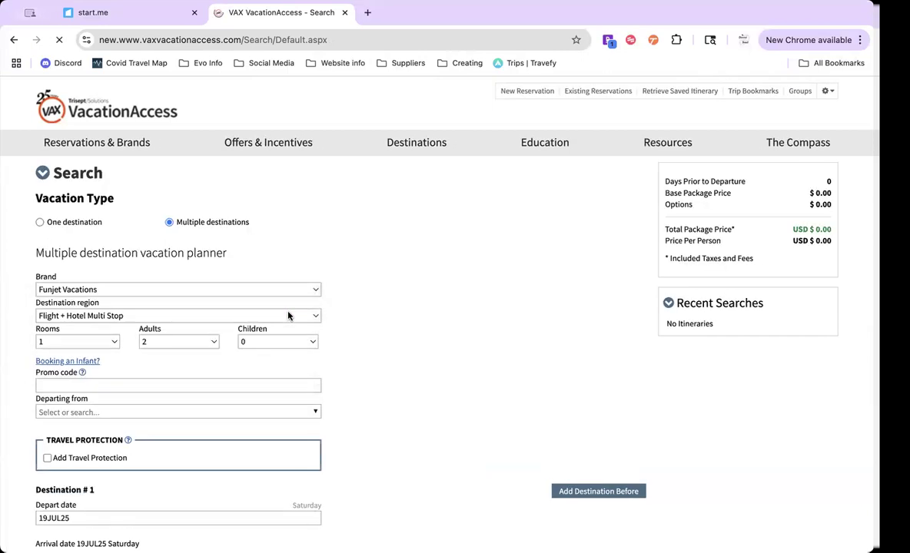
click(289, 316)
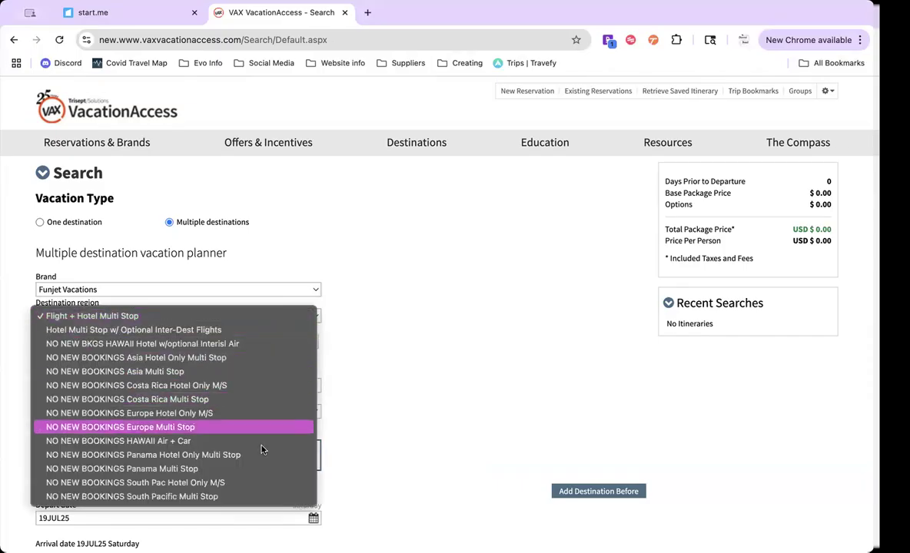
click(257, 316)
- Set the brand to Apple Vacations and the destination region to Flight + Hotel Multistop
click(296, 291)
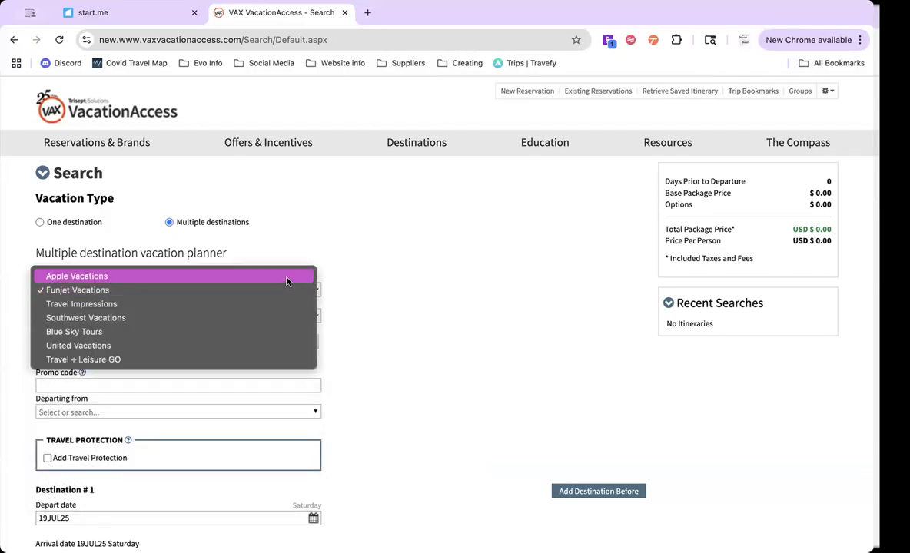
click(287, 280)
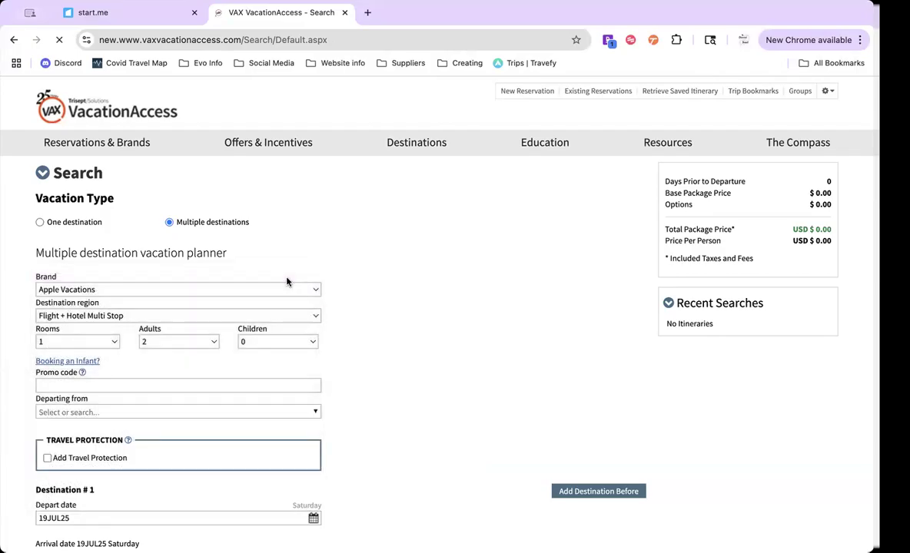
click(269, 316)
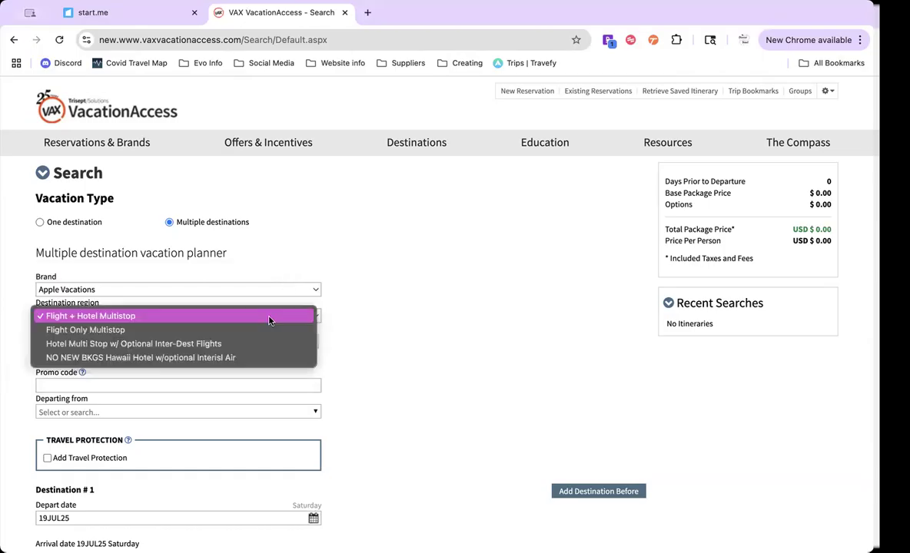
click(130, 316)
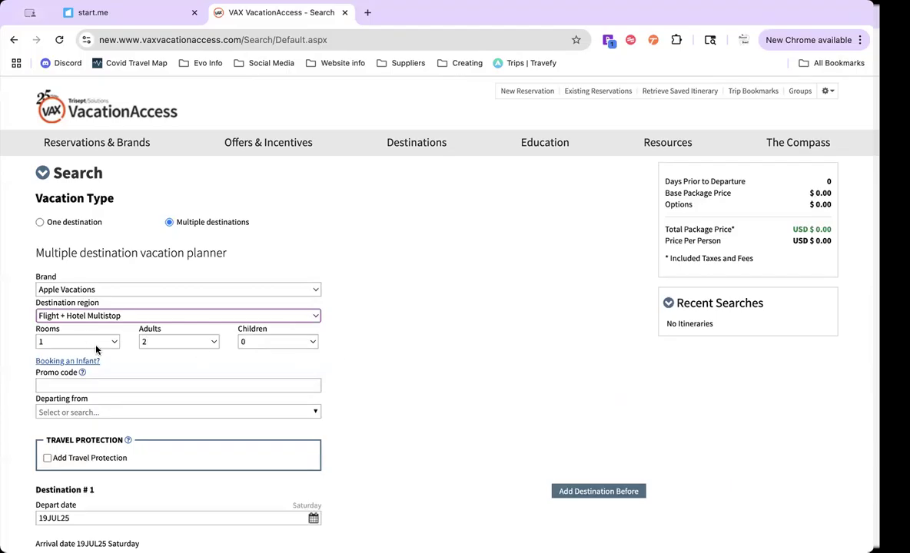
- Check the room count choices, keep 1 room, and set the departure city to Salt Lake City, Utah (SLC)
scroll(96, 350, down, 2)
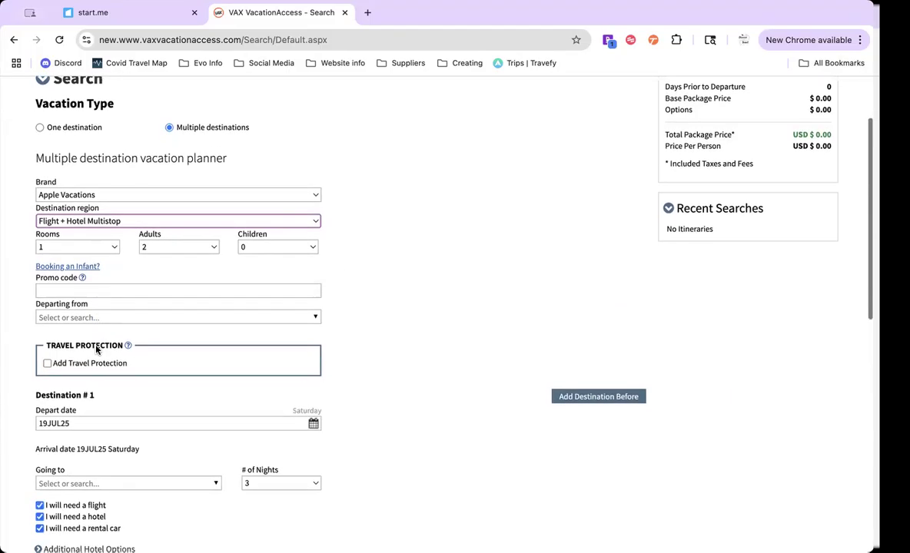
click(73, 254)
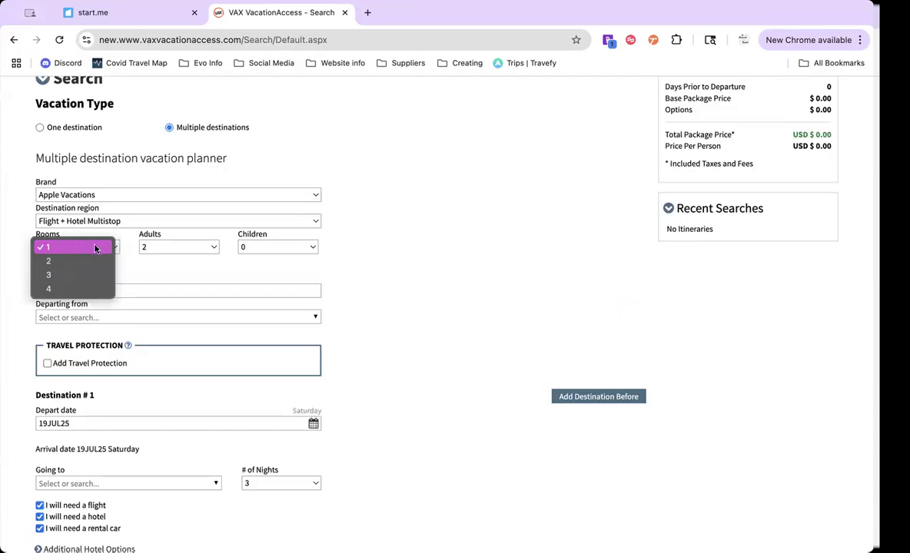
click(160, 269)
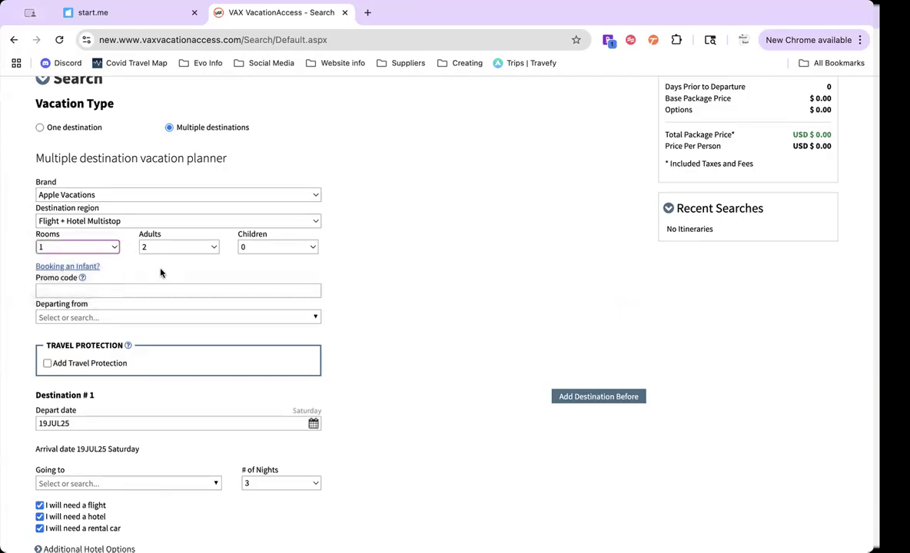
scroll(161, 273, down, 2)
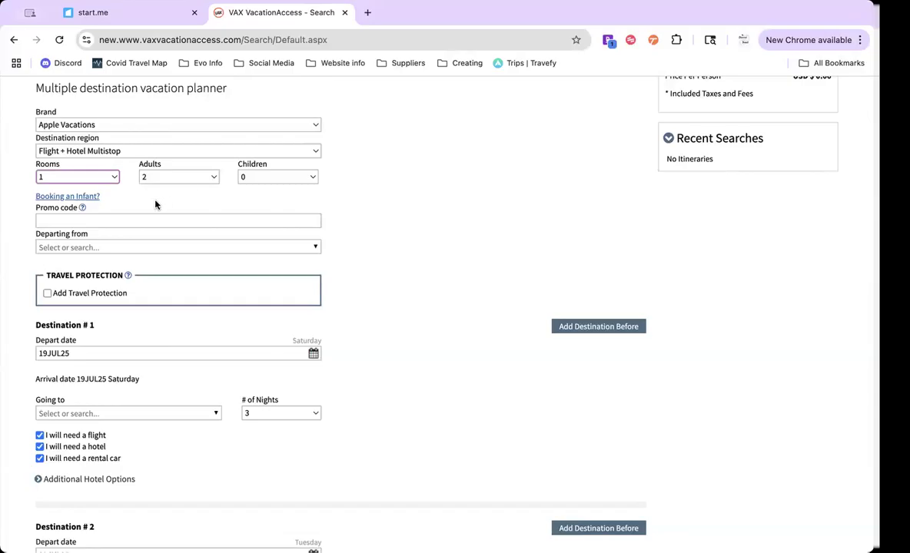
click(100, 247)
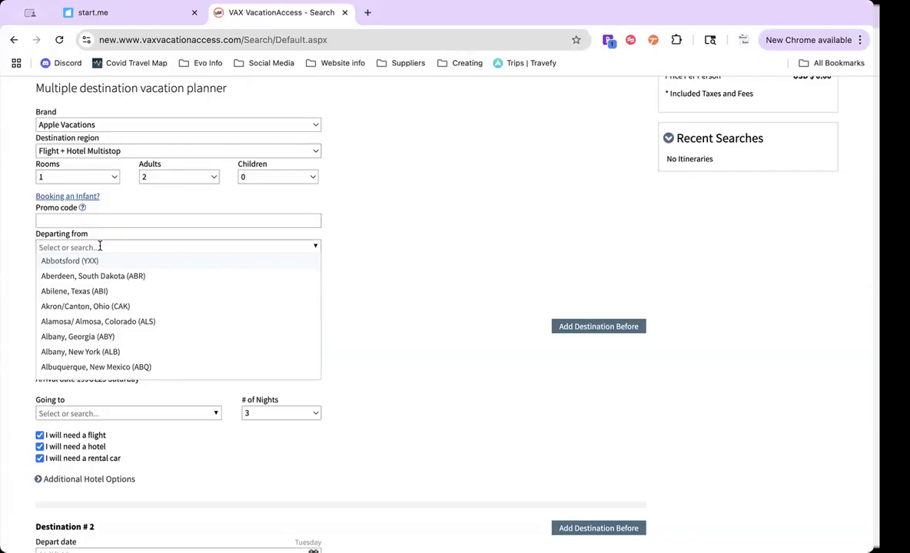
text(salt)
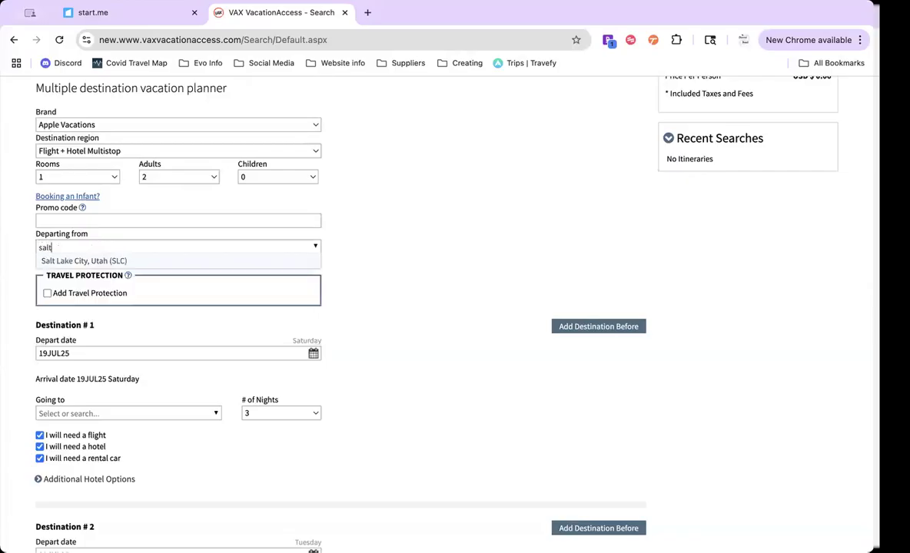
click(108, 262)
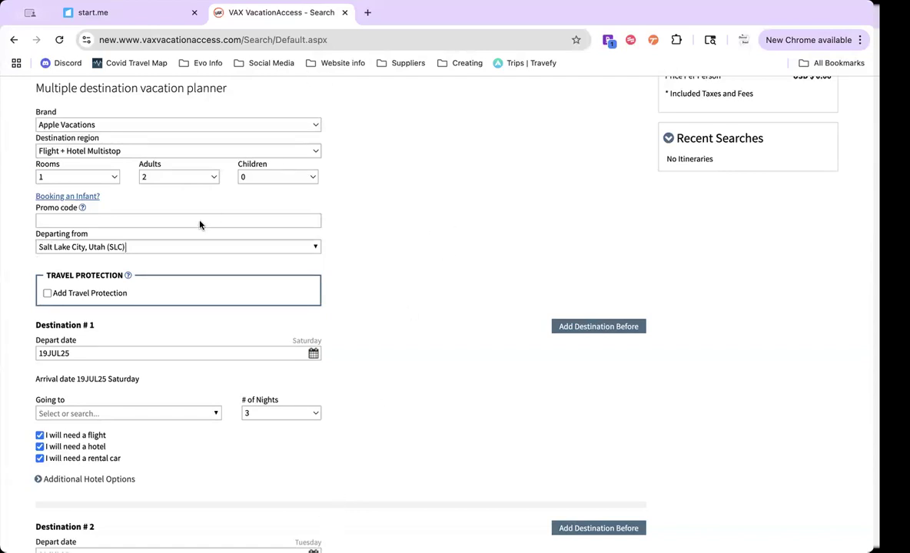
- Set the first destination to Hawaii, Honolulu, Oahu, Hawaii (HNL)
scroll(199, 223, down, 3)
scroll(200, 225, up, 4)
scroll(199, 224, down, 5)
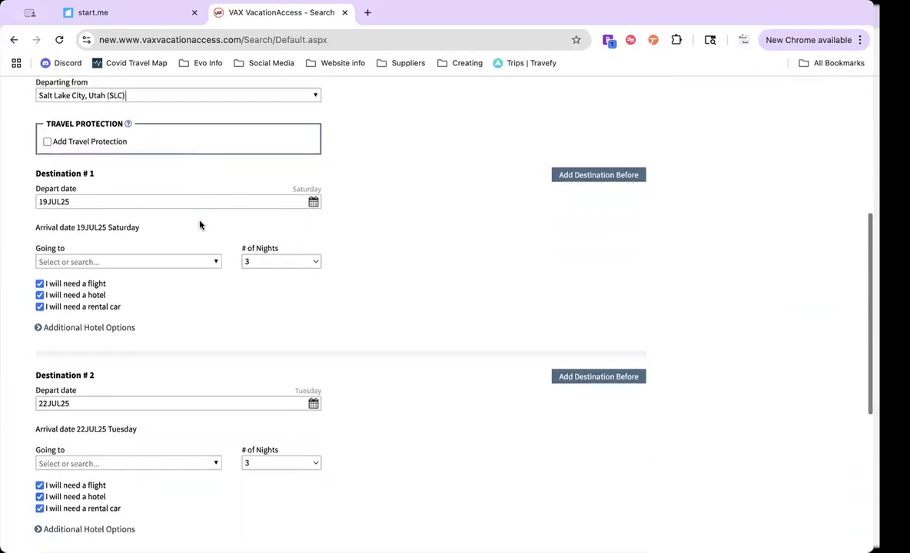
click(117, 224)
text(oah)
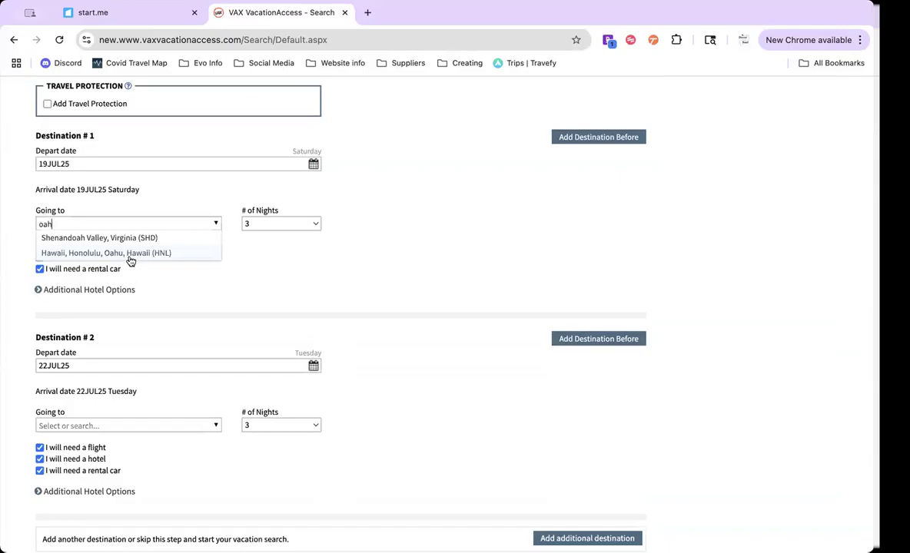
click(119, 252)
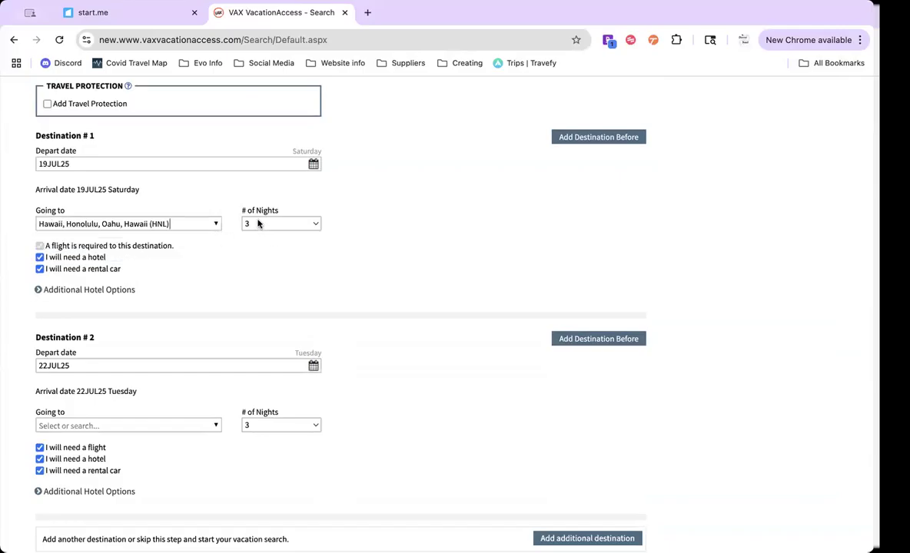
- Set the second destination to Hawaii, Maui, Hawaii (OGG)
scroll(258, 223, down, 1)
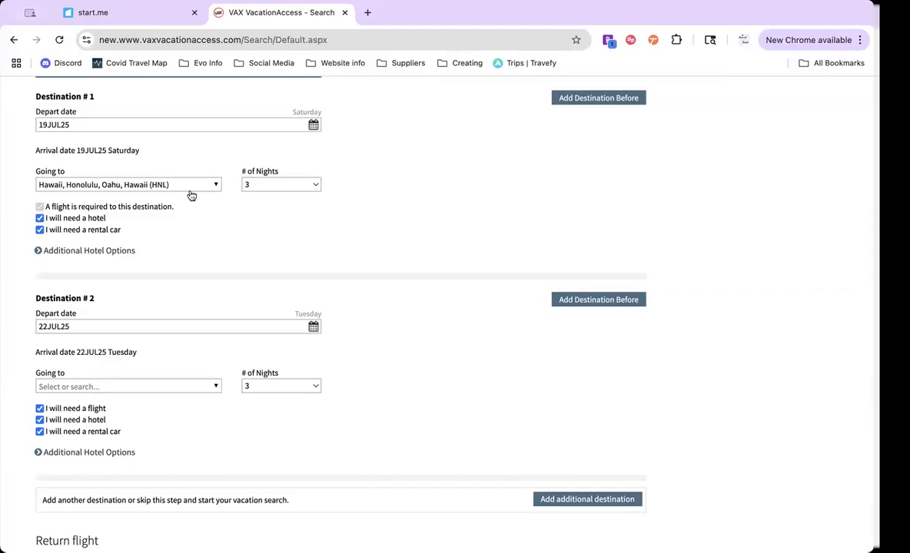
scroll(192, 196, down, 1)
scroll(264, 140, down, 3)
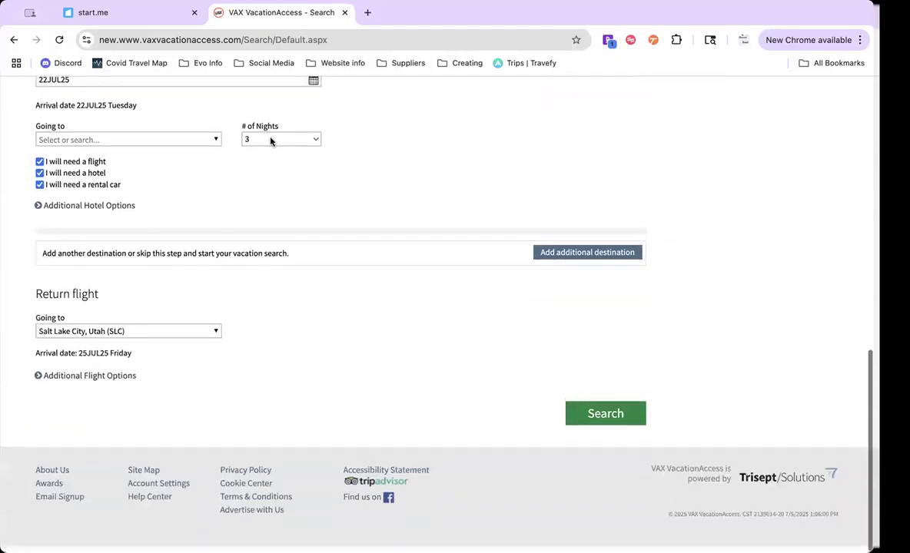
scroll(270, 142, up, 1)
click(163, 163)
text(mau)
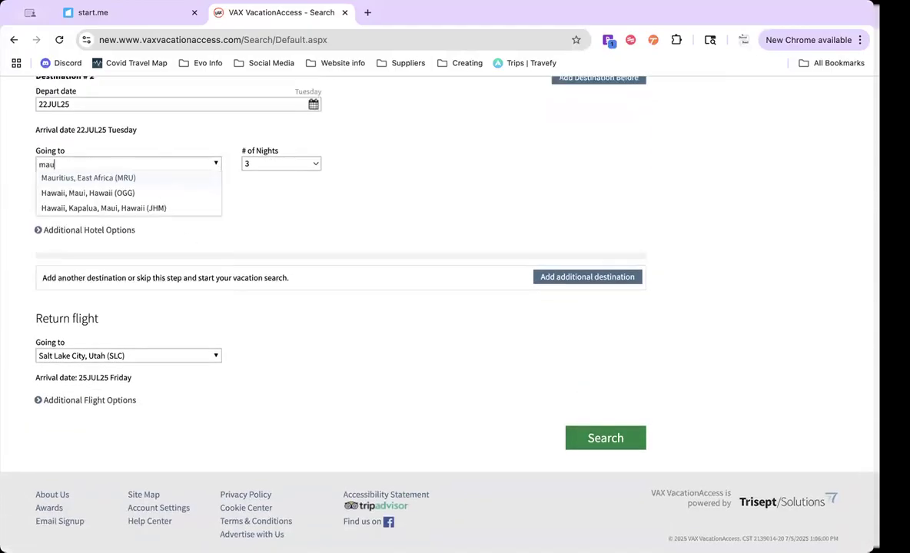
click(144, 193)
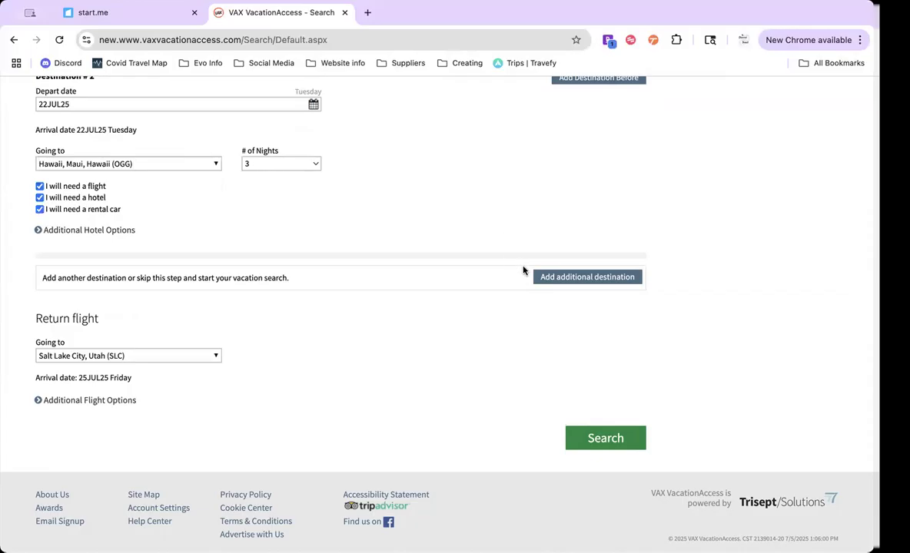
- Add a third destination to the trip and set it to Hawaii, Kauai, Hawaii (LIH)
click(571, 281)
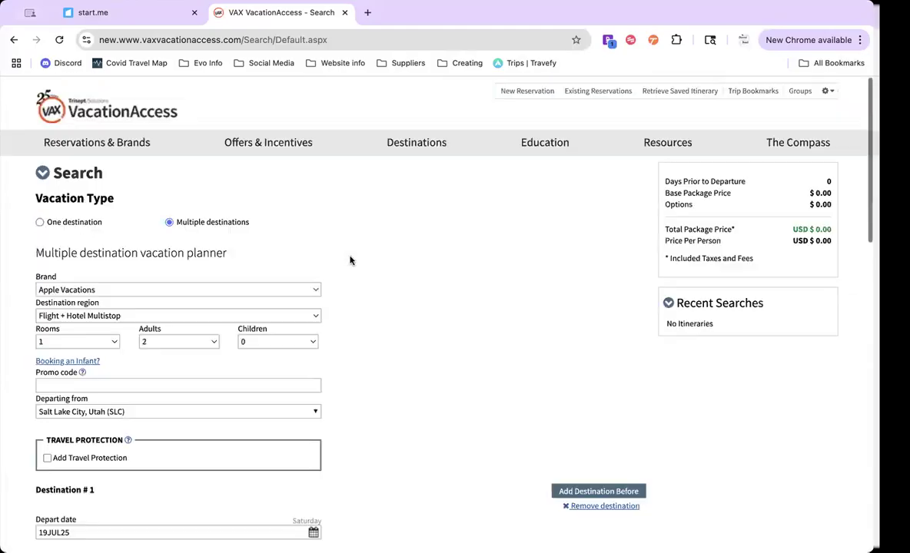
scroll(349, 260, down, 8)
scroll(350, 260, down, 5)
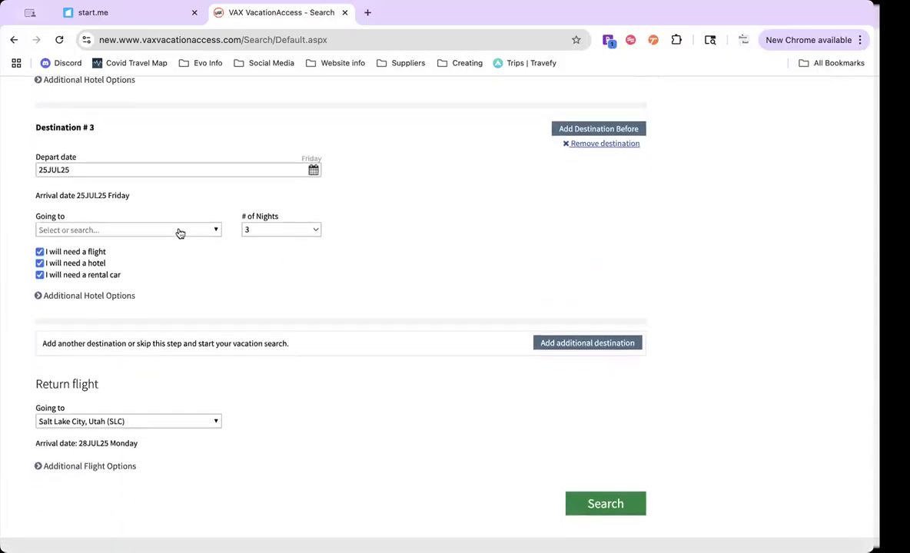
click(166, 231)
text(kau)
click(164, 243)
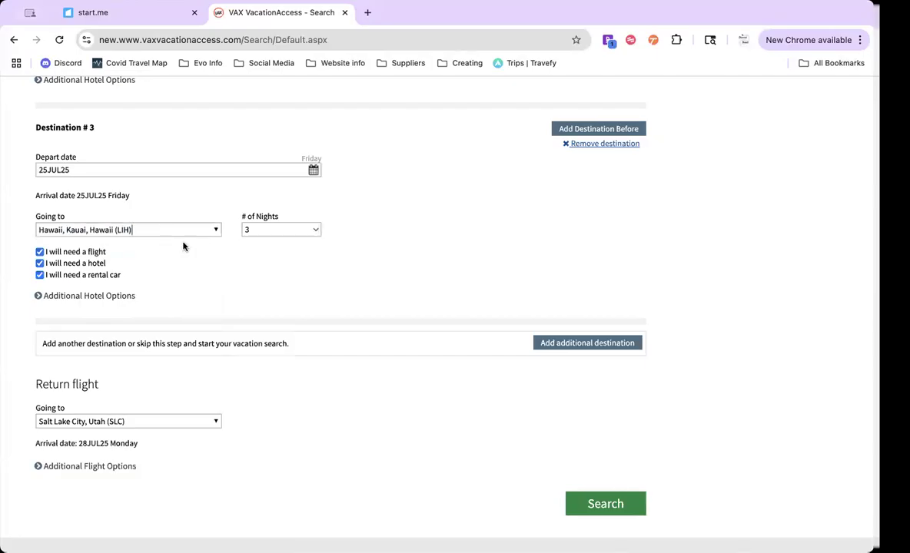
scroll(215, 246, down, 1)
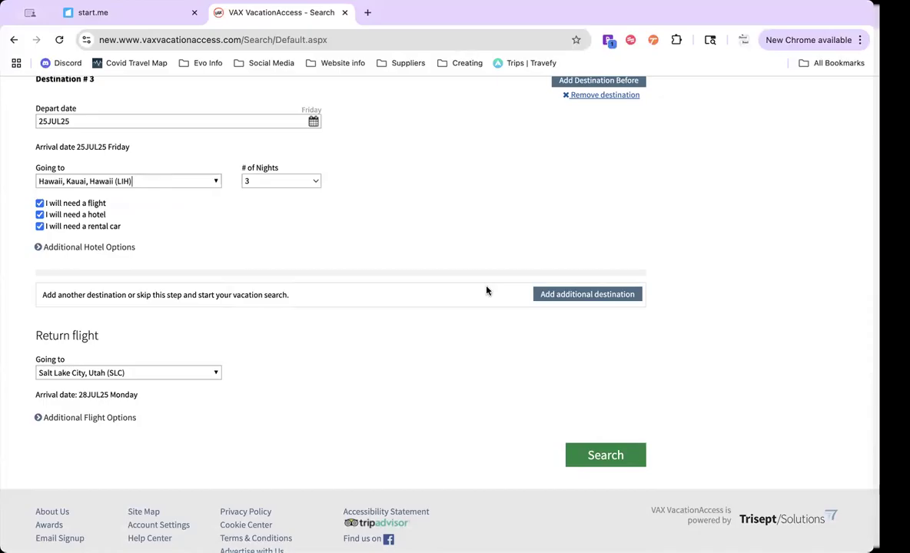
- Expand the additional hotel options for the first destination and check the hotel brand choices, keeping All Hotel Chains
scroll(486, 289, down, 1)
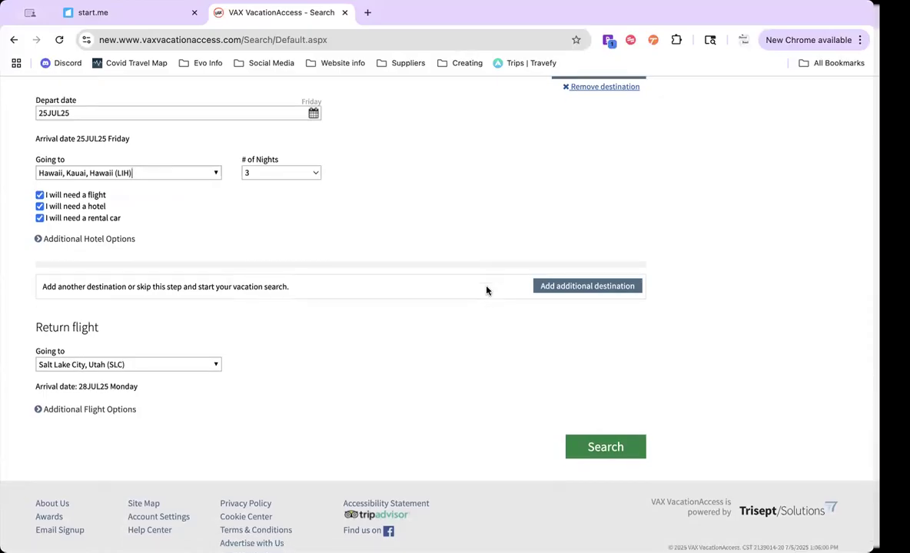
scroll(485, 290, up, 4)
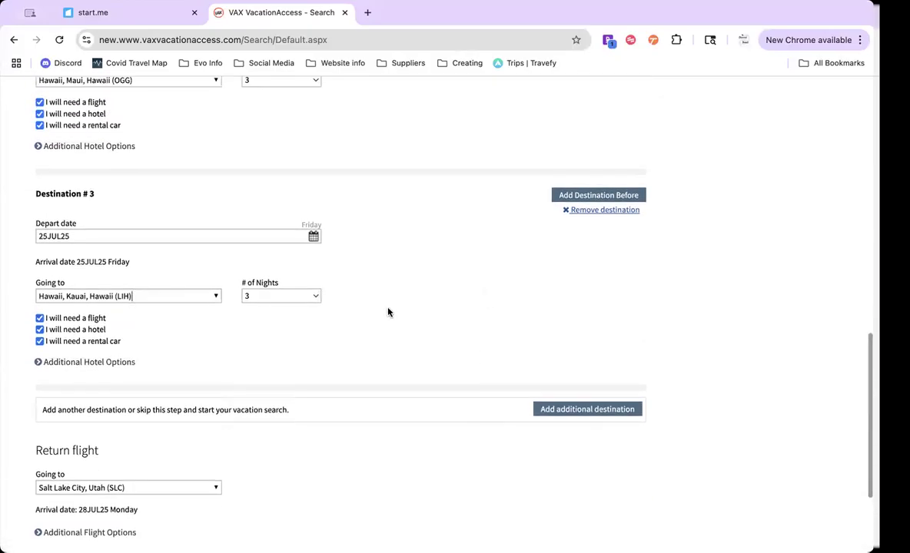
scroll(388, 311, up, 5)
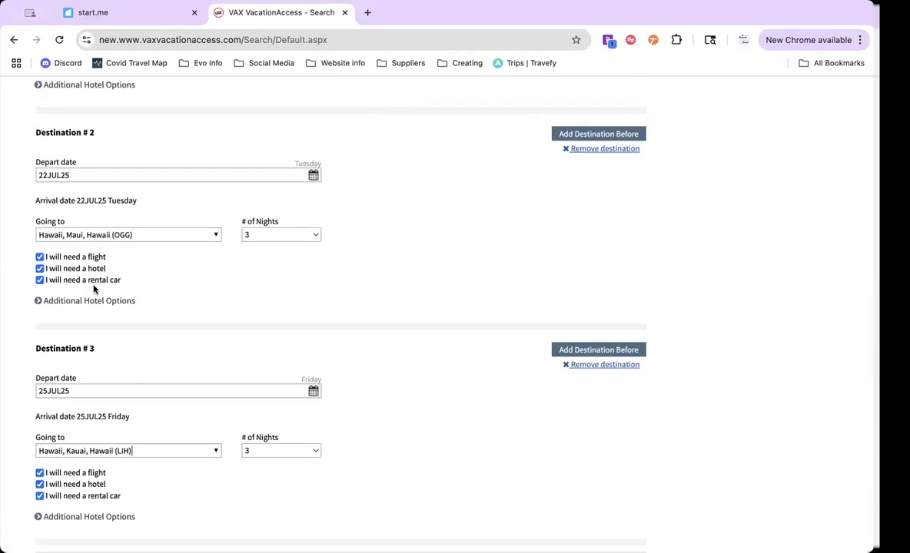
scroll(94, 289, down, 5)
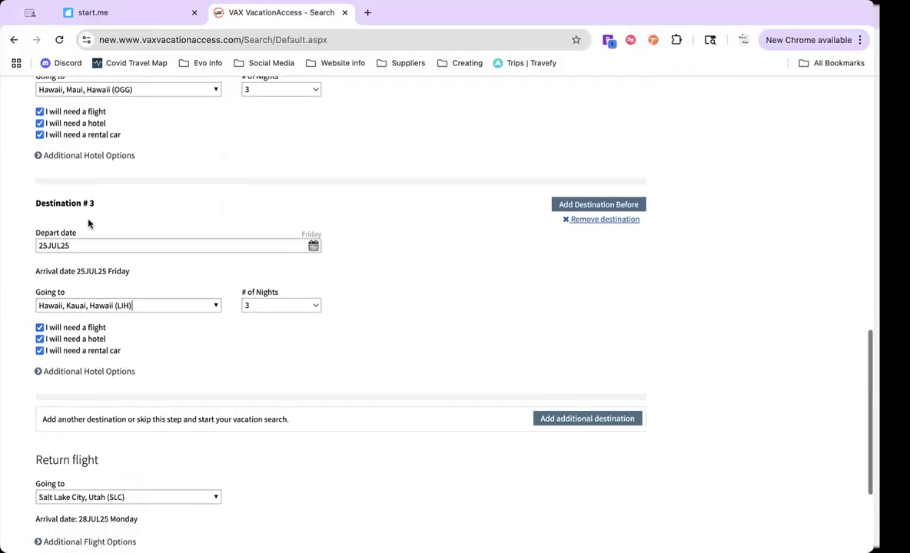
scroll(89, 223, up, 10)
click(69, 254)
scroll(69, 256, down, 1)
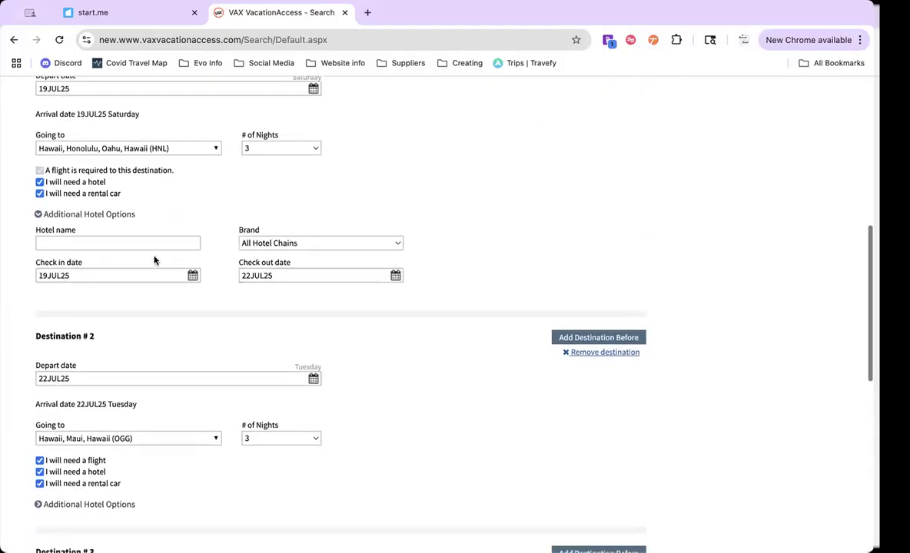
click(323, 245)
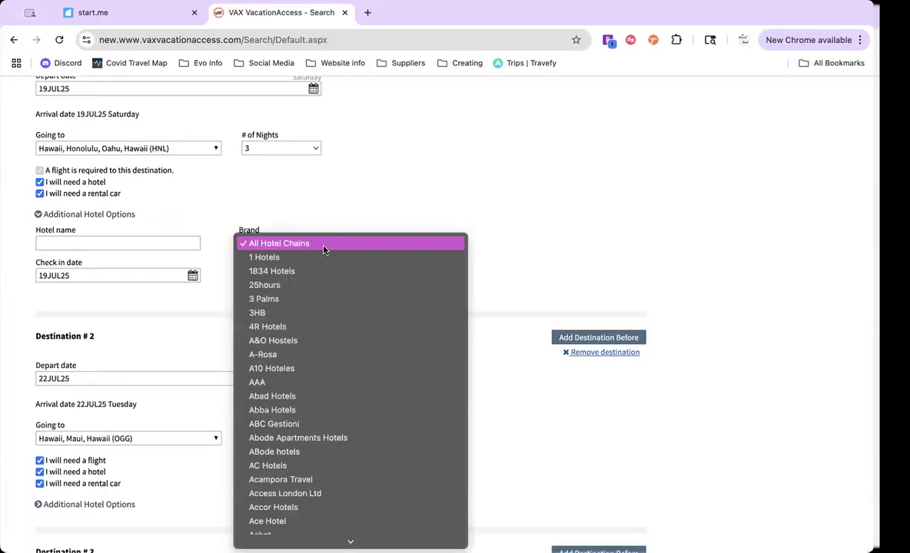
click(339, 170)
scroll(300, 254, down, 1)
scroll(205, 265, down, 2)
scroll(205, 265, up, 2)
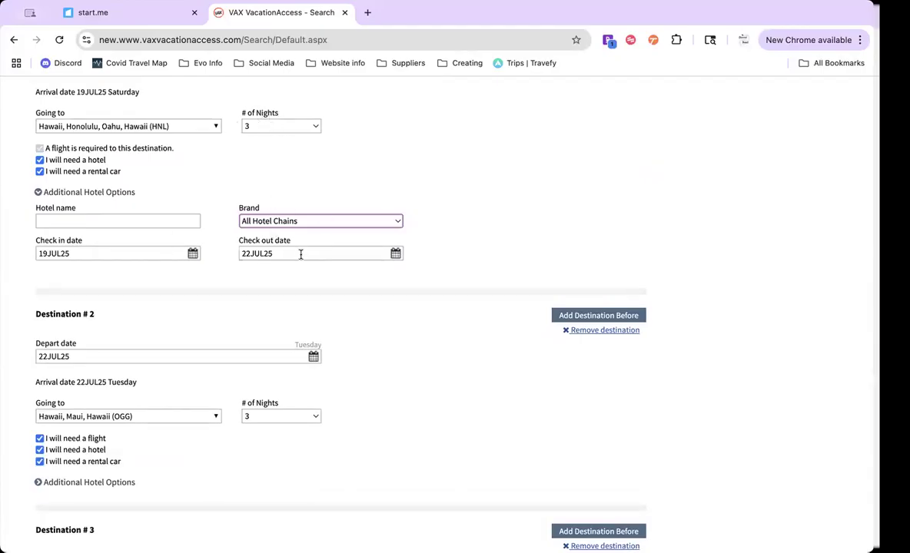
- Expand the additional hotel options for the second and third destinations
scroll(300, 256, down, 5)
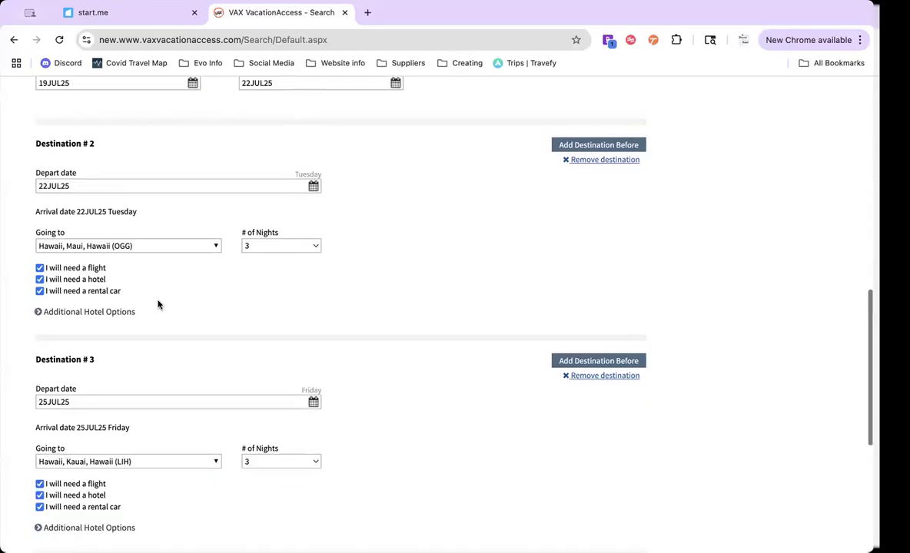
click(87, 313)
scroll(86, 314, down, 3)
scroll(87, 314, down, 5)
click(83, 340)
scroll(83, 339, down, 2)
scroll(83, 339, down, 3)
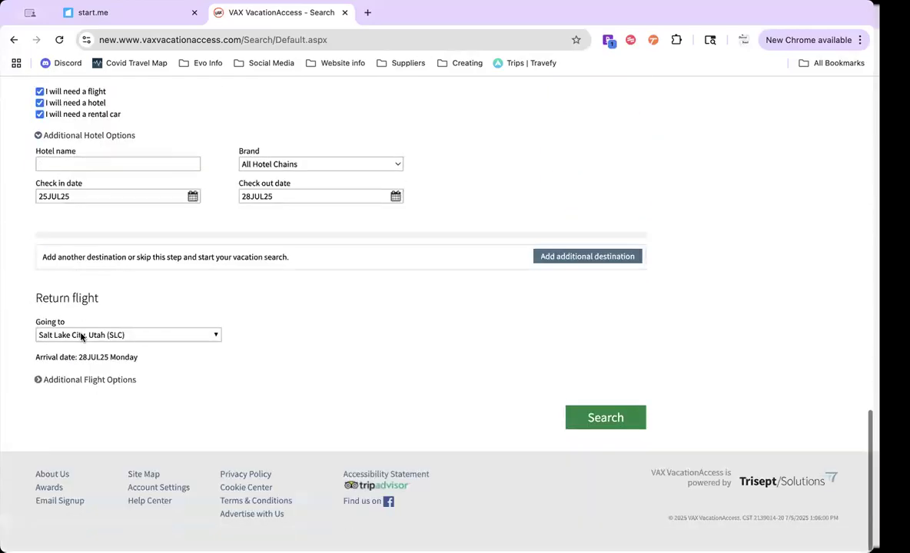
- Expand the additional flight options for the return flight and check the airline choices, keeping All Airlines
click(74, 382)
scroll(73, 382, down, 1)
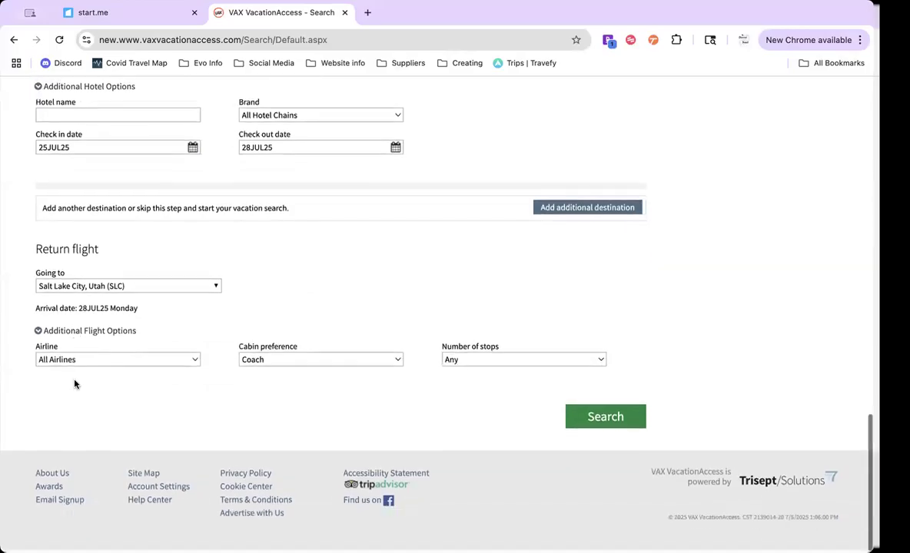
scroll(130, 177, up, 3)
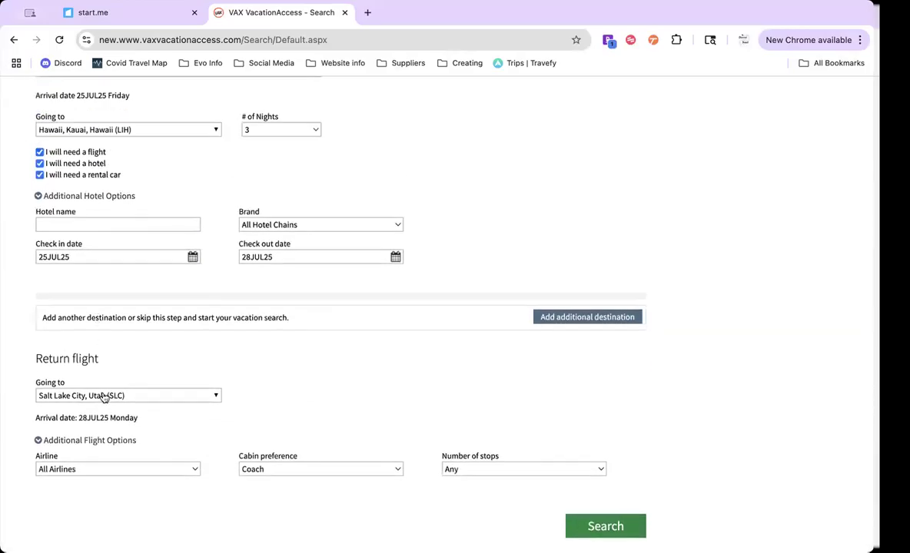
scroll(103, 396, down, 3)
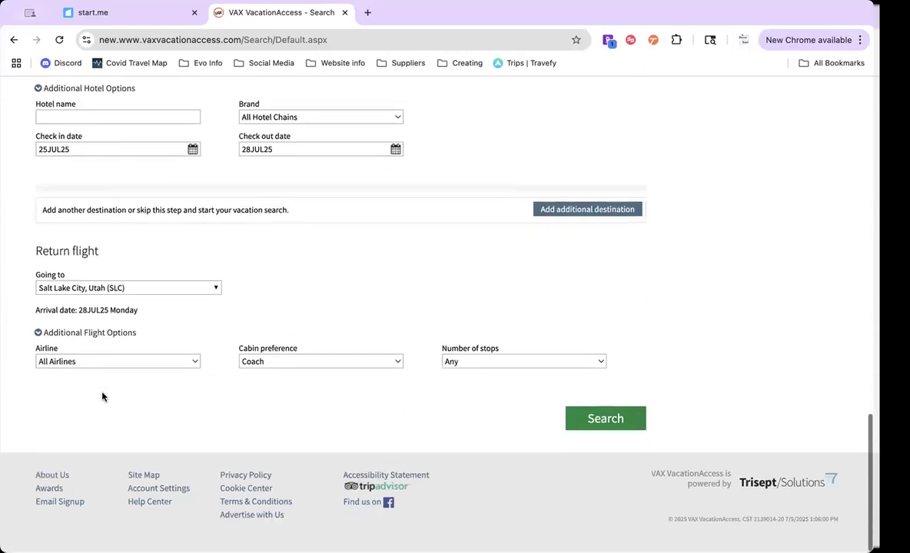
click(110, 363)
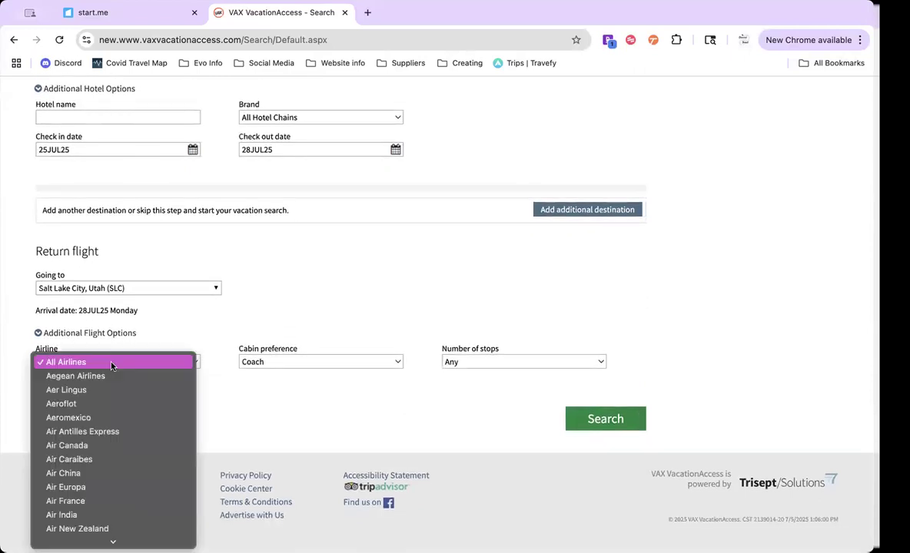
scroll(113, 472, down, 5)
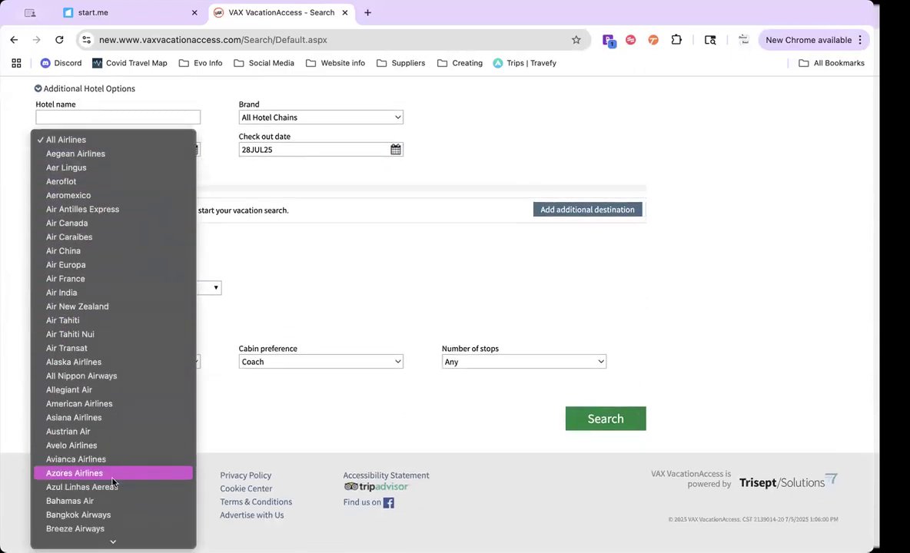
click(260, 414)
- Check the cabin and stop choices, keep Coach and Any, and run the vacation search
click(297, 364)
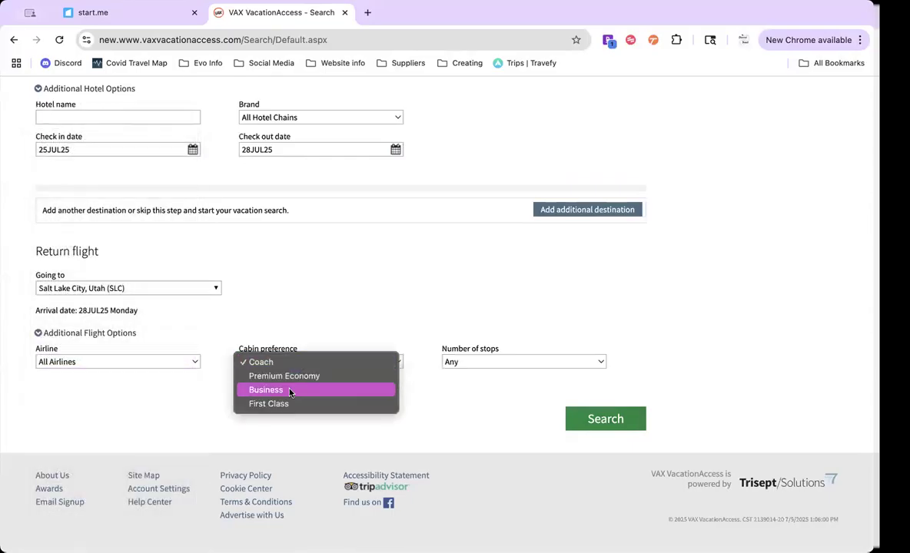
click(323, 353)
click(449, 360)
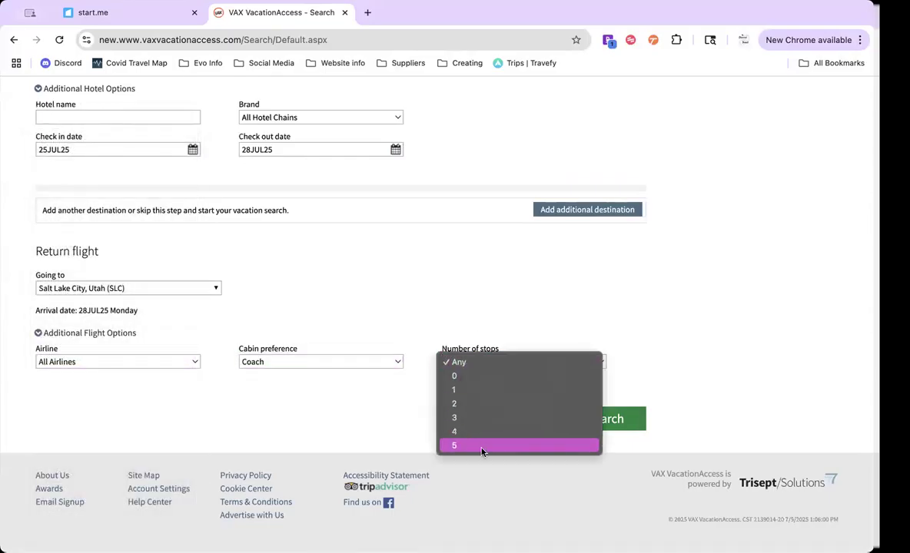
click(503, 320)
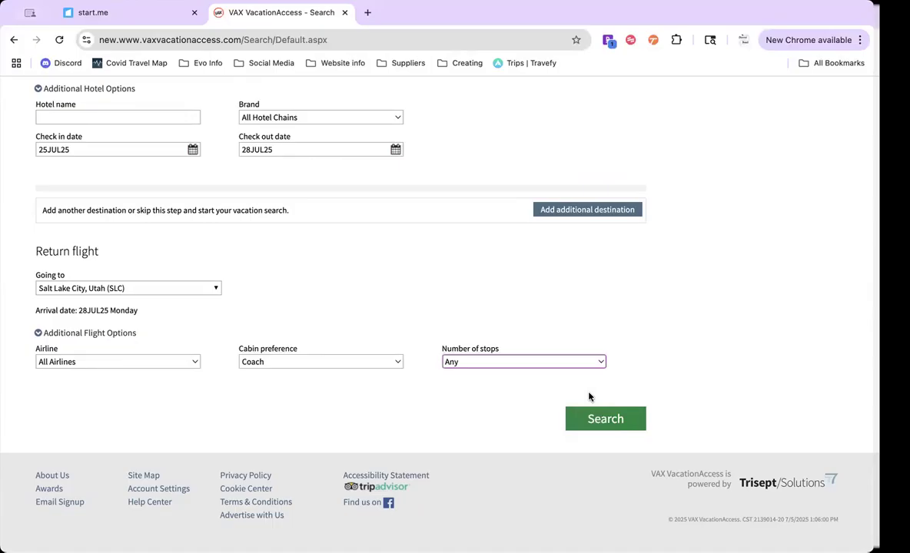
click(588, 422)
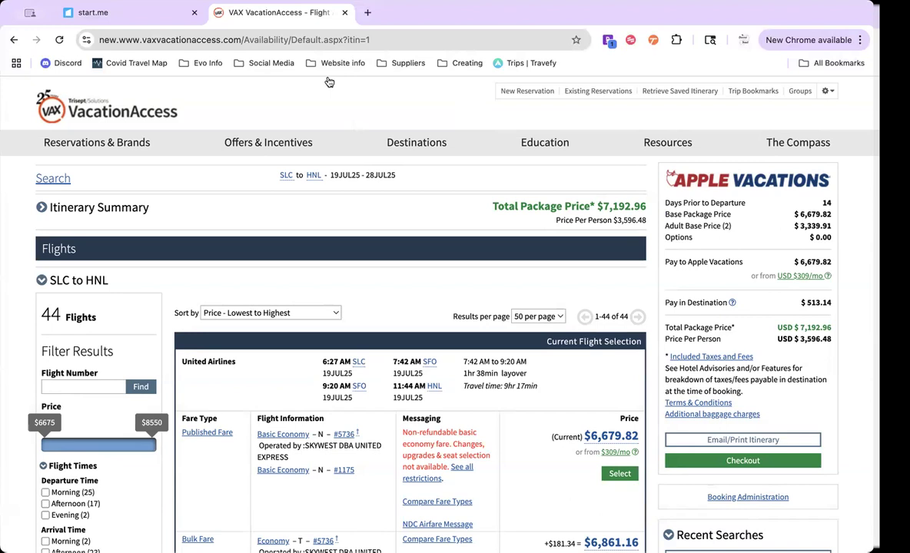
- Filter the SLC to HNL flights to morning departures and non-stop flights
scroll(429, 365, down, 3)
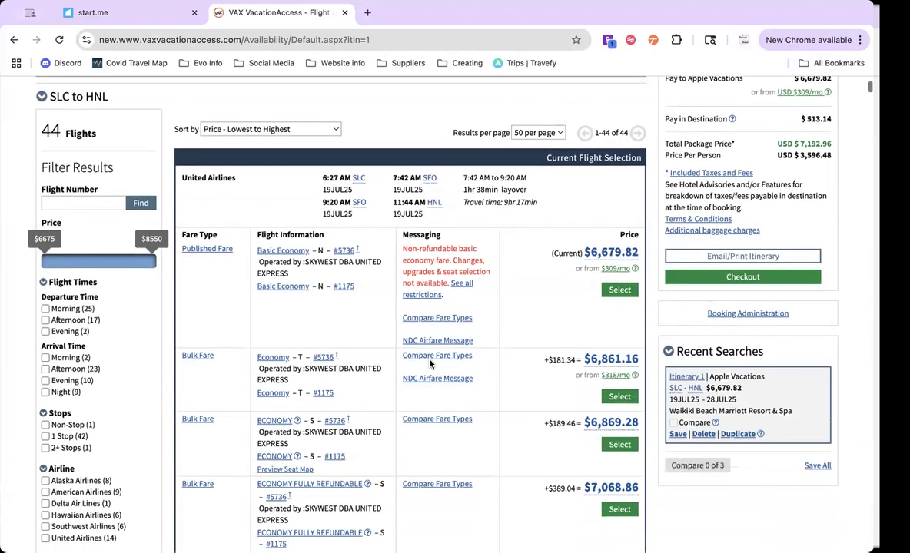
scroll(429, 364, down, 1)
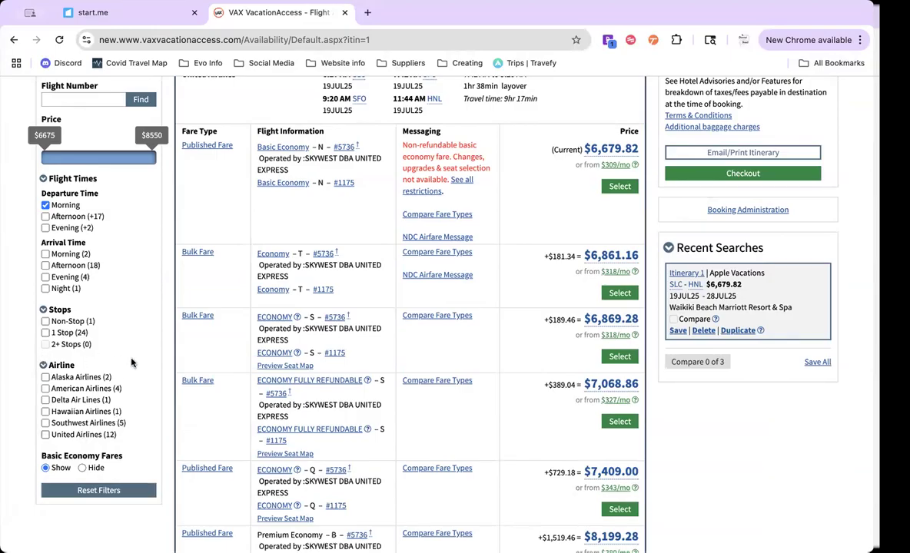
scroll(131, 363, up, 3)
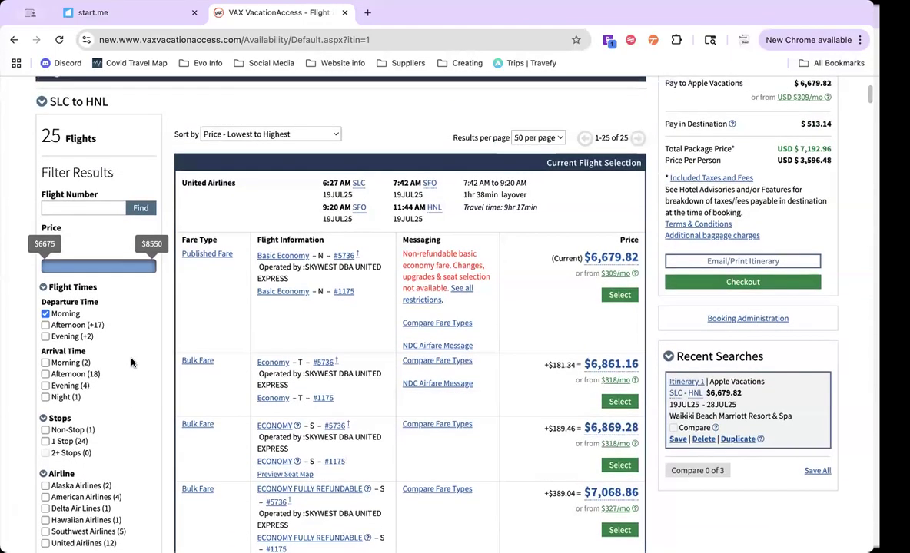
scroll(131, 363, down, 3)
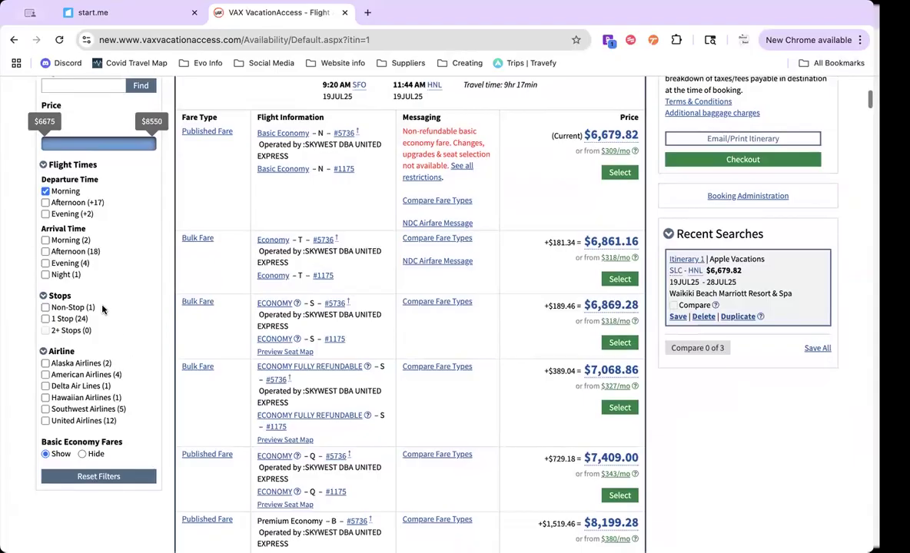
scroll(53, 300, down, 1)
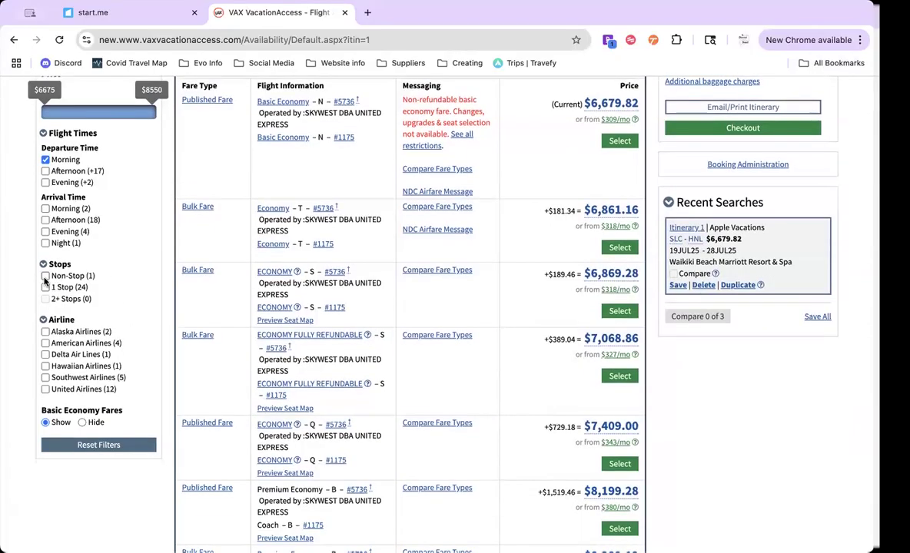
click(45, 276)
- Select the bulk Delta Main fare on the nonstop 11:05 AM Delta Air Lines flight #316 from SLC to HNL
scroll(281, 291, up, 5)
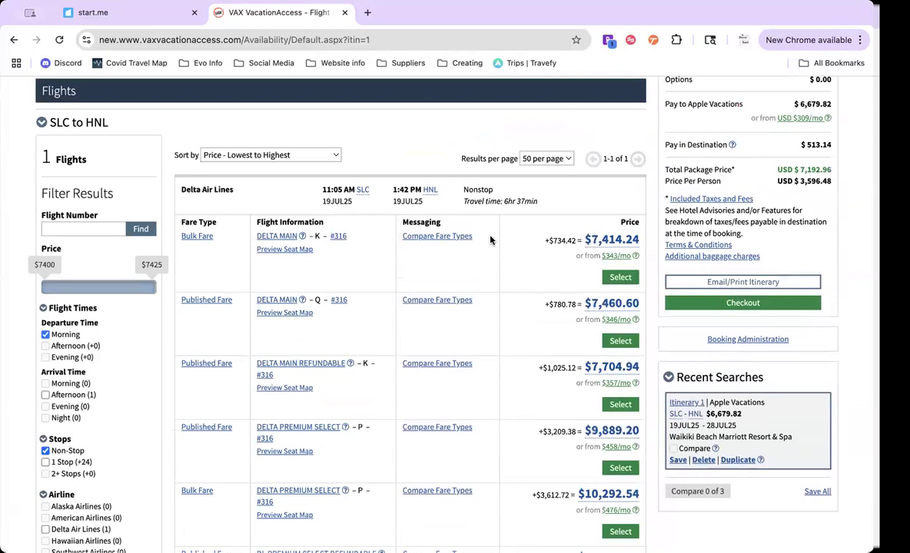
scroll(490, 241, down, 5)
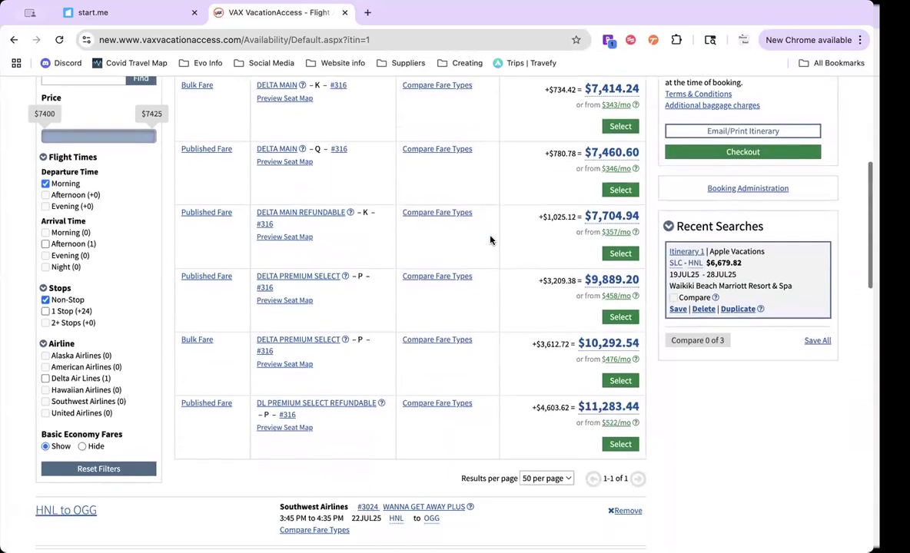
scroll(490, 240, up, 3)
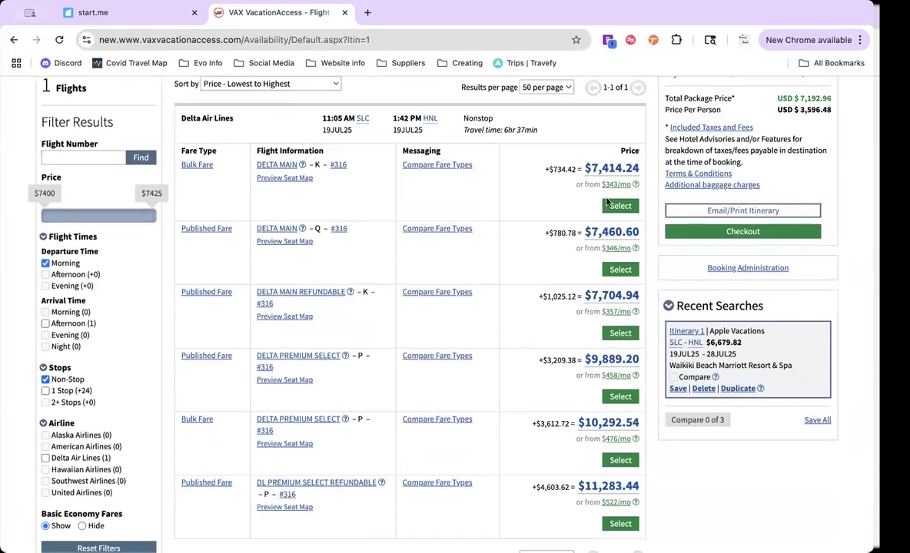
click(609, 206)
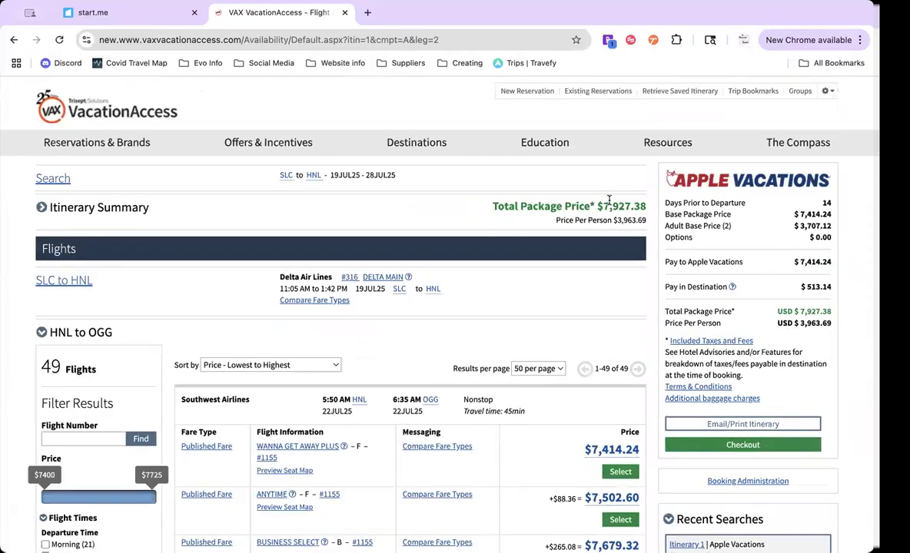
- Filter the HNL to OGG flights to non-stop flights
scroll(609, 200, down, 3)
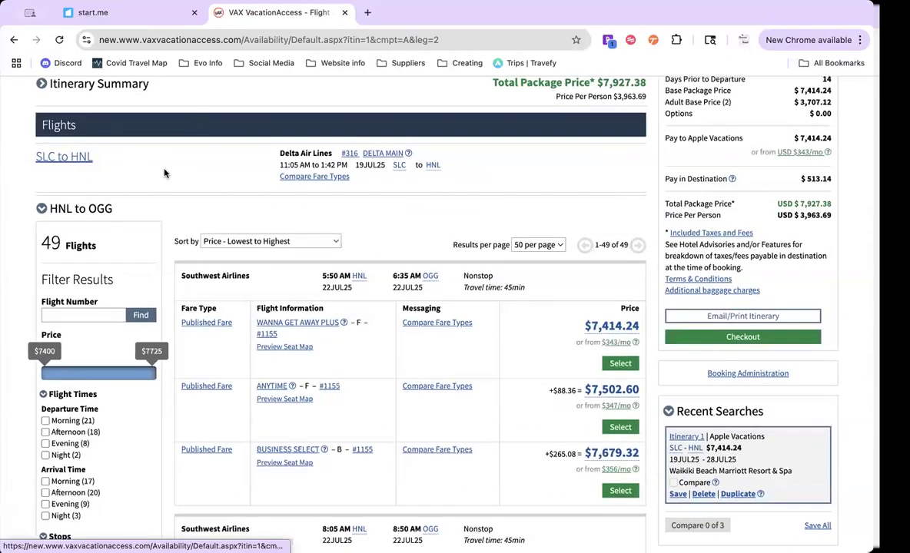
scroll(162, 172, down, 1)
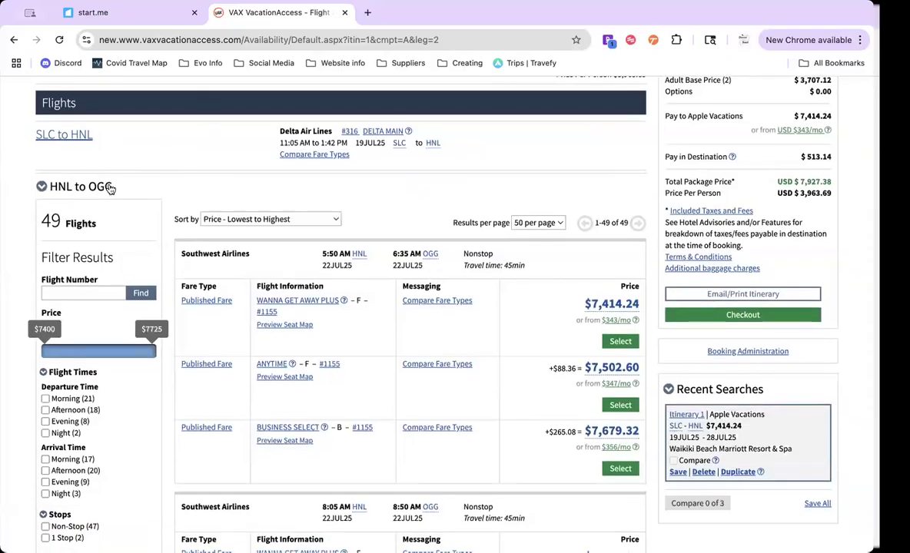
scroll(110, 188, down, 3)
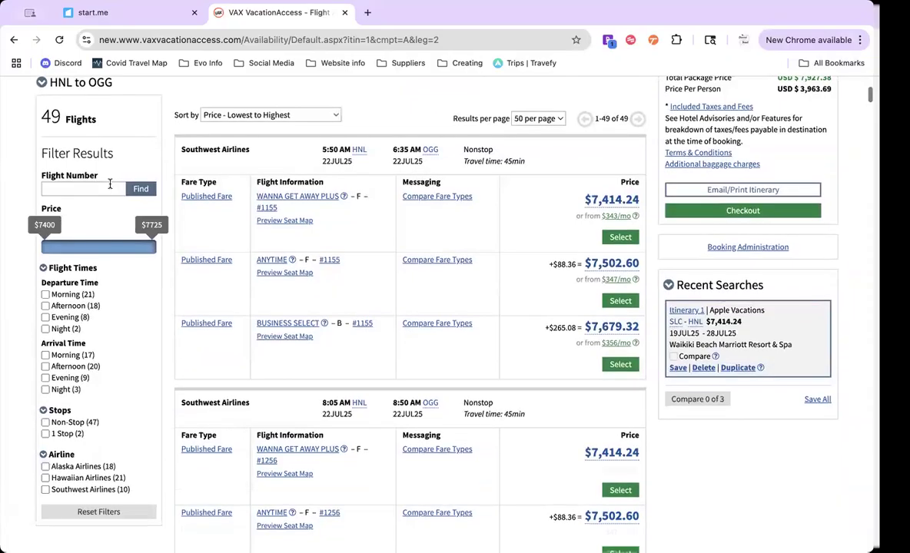
scroll(110, 184, down, 1)
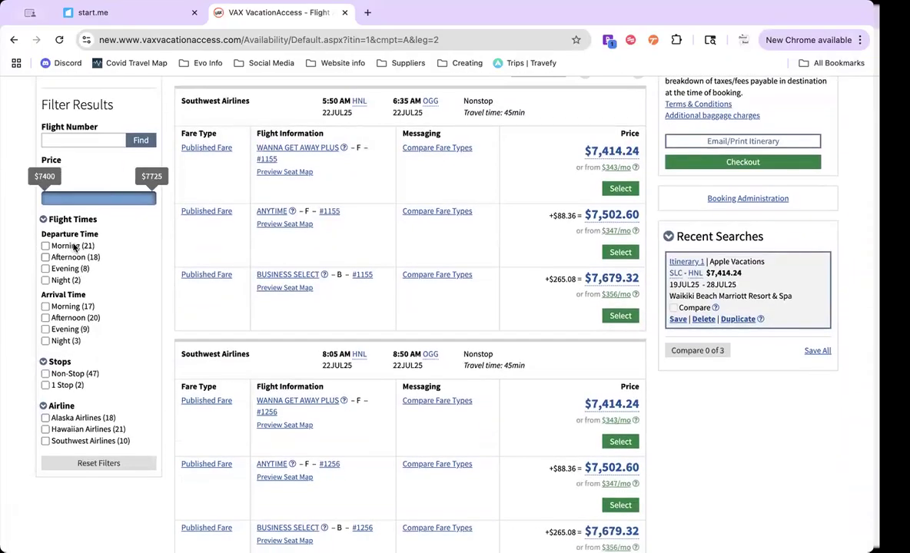
click(45, 375)
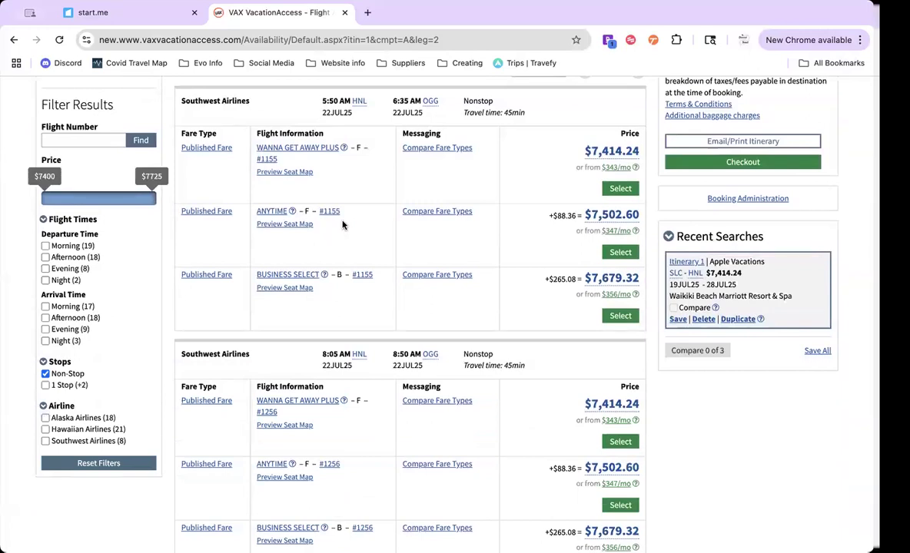
- Select the Wanna Get Away Plus fare on the nonstop 8:05 AM Southwest Airlines flight #1256 from HNL to OGG
scroll(344, 224, down, 3)
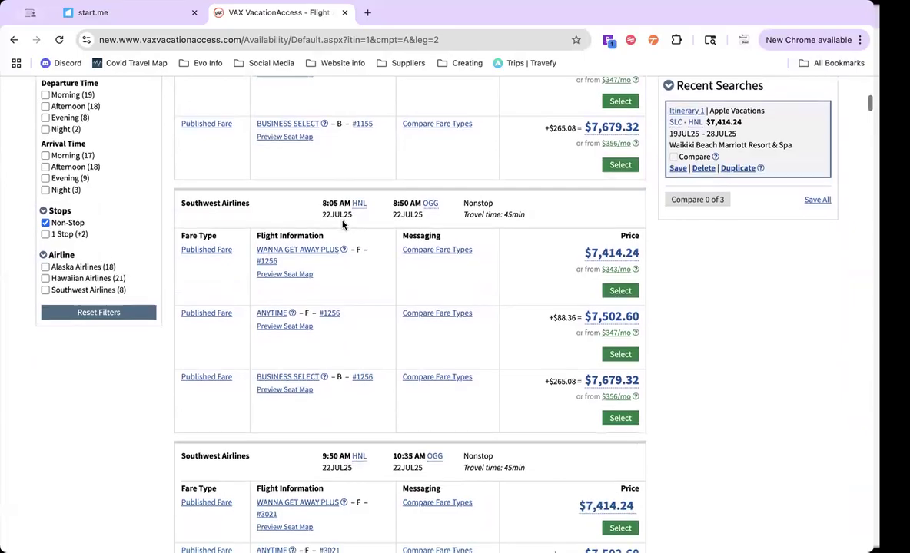
scroll(320, 212, down, 4)
scroll(320, 213, up, 7)
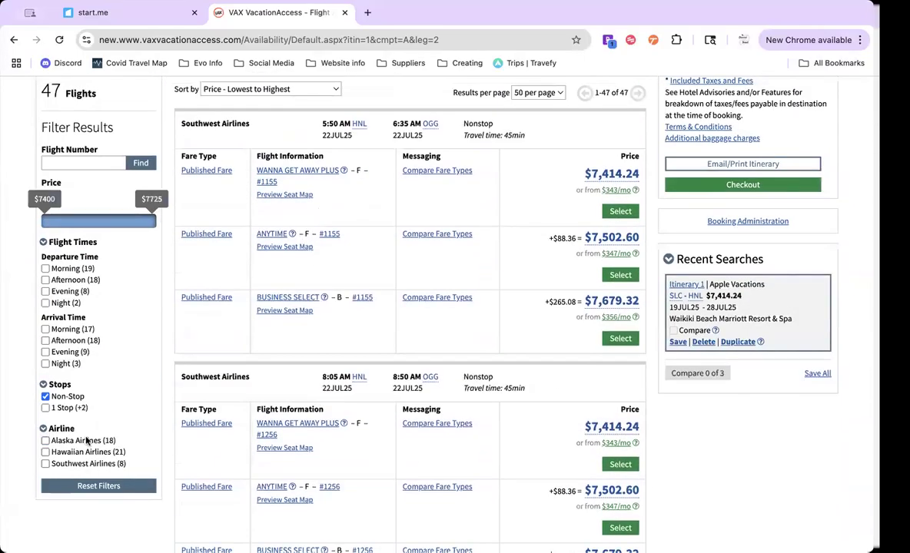
scroll(276, 325, up, 5)
scroll(275, 326, down, 8)
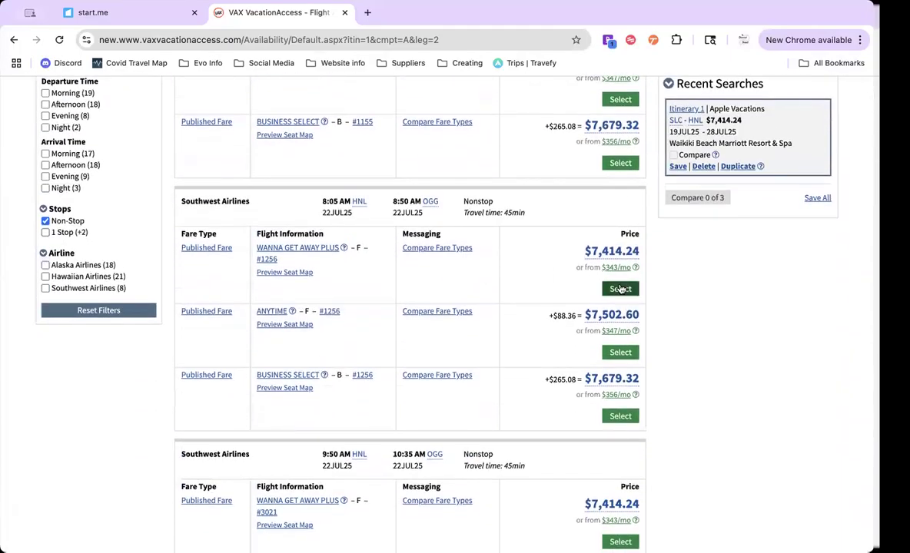
click(620, 288)
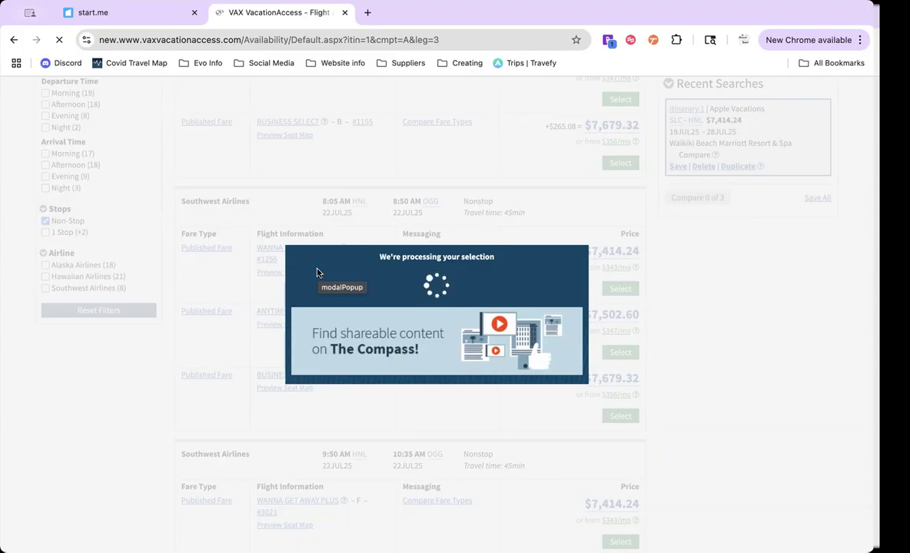
- Filter the OGG to LIH flights to non-stop and select the Wanna Get Away Plus fare on the 1:10 PM Southwest flight #3360
scroll(316, 273, down, 2)
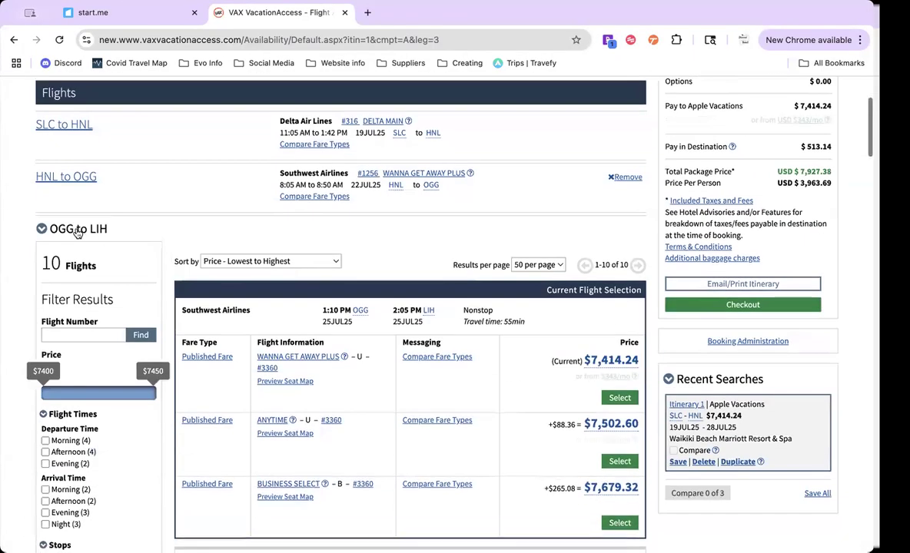
scroll(114, 229, down, 1)
scroll(114, 229, down, 1)
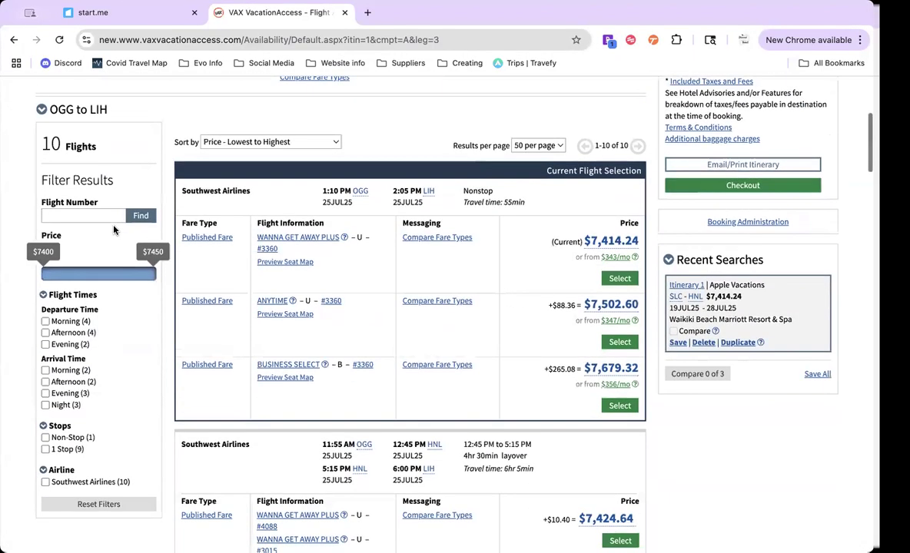
scroll(84, 452, down, 3)
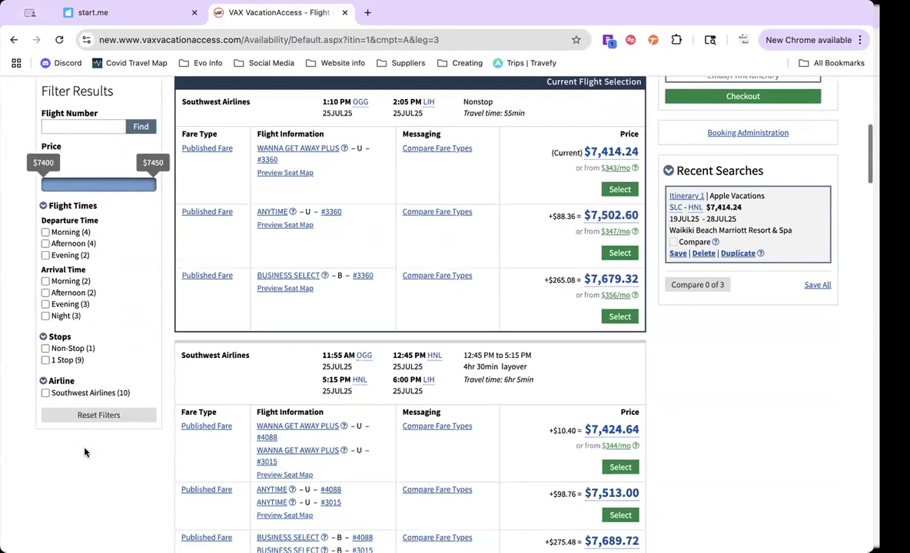
click(44, 324)
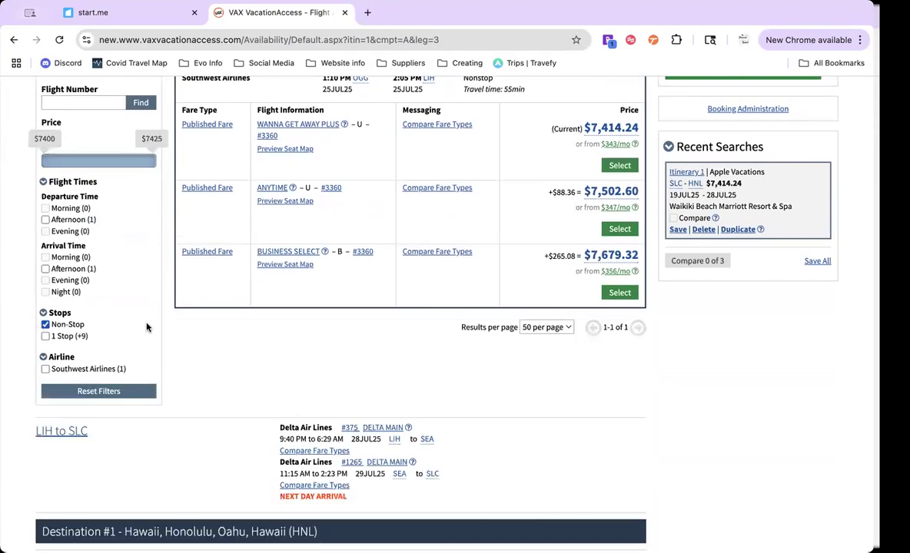
scroll(189, 368, up, 2)
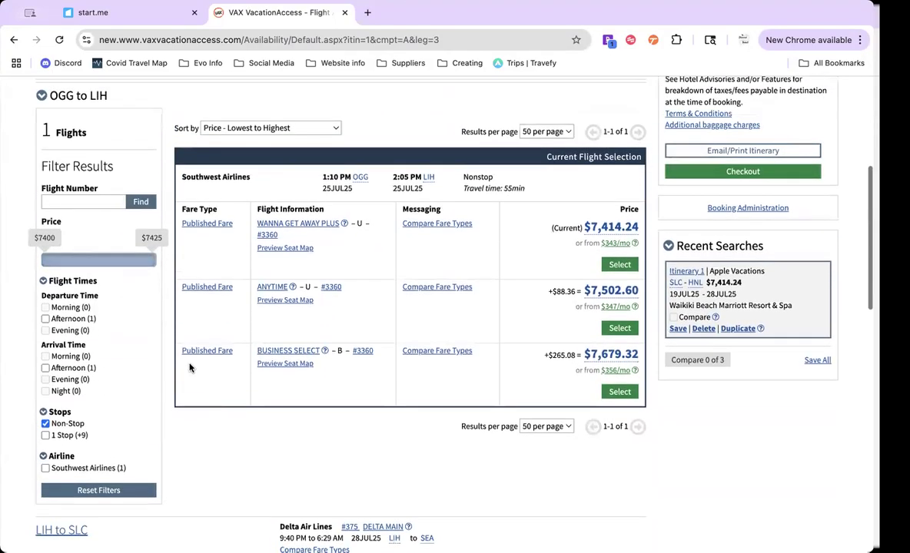
click(619, 265)
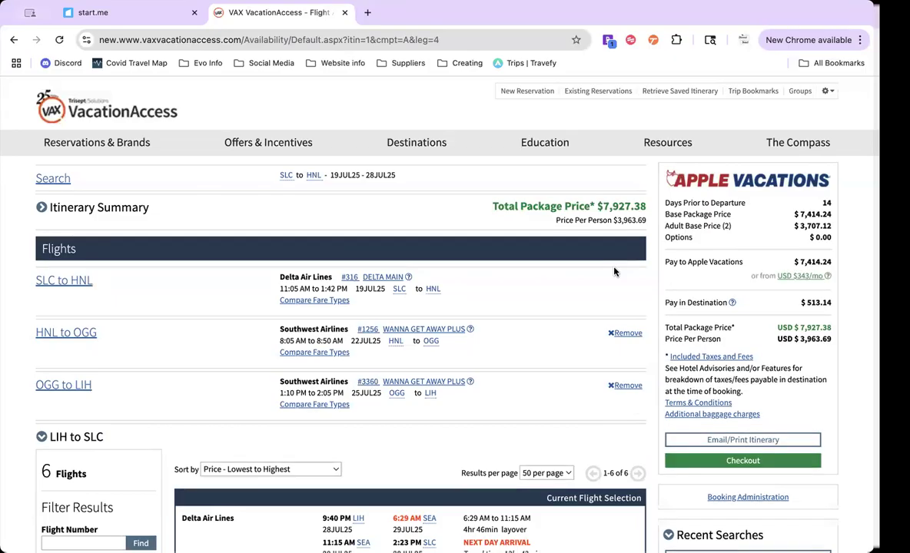
- Filter the LIH to SLC flights to afternoon departures
scroll(614, 272, down, 5)
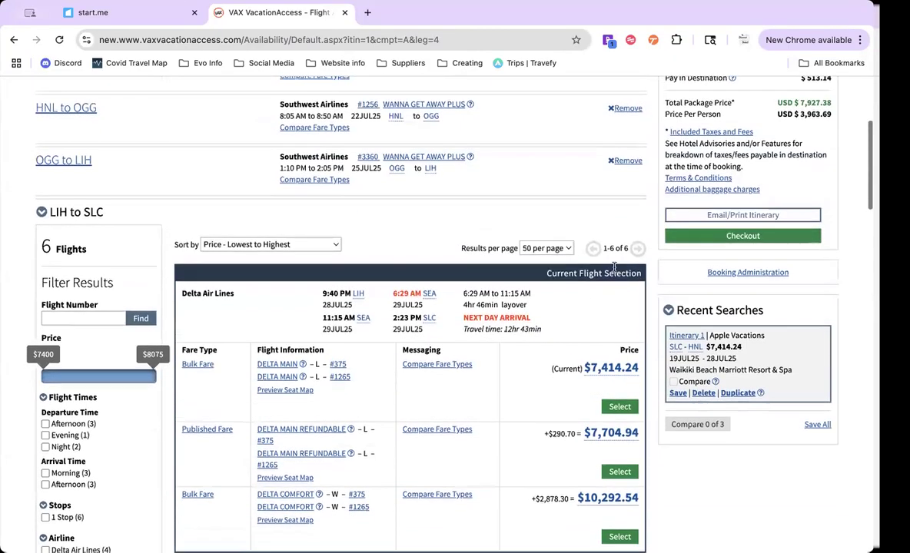
scroll(614, 271, down, 2)
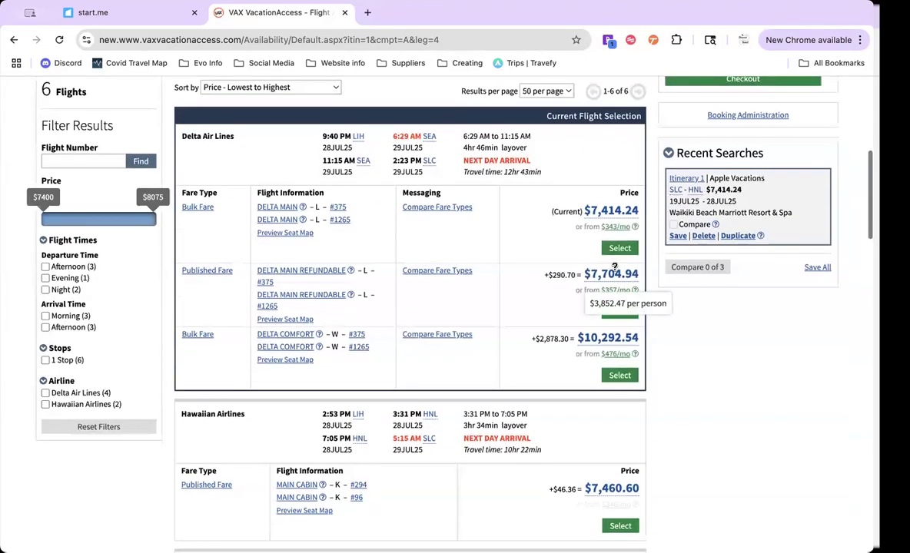
scroll(614, 271, down, 1)
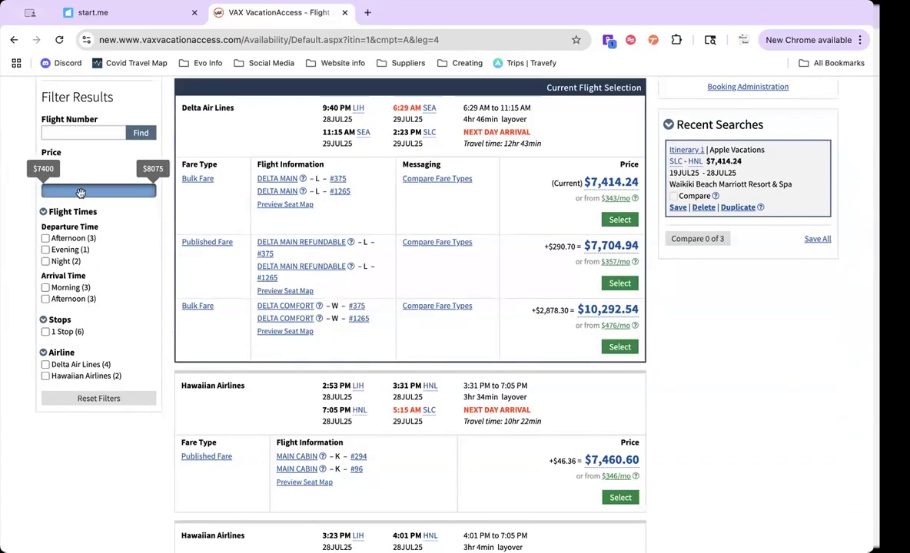
click(45, 238)
- Compare the afternoon LIH to SLC flights and select the 2:53 PM Hawaiian Airlines Main Cabin itinerary with flights #294 and #96
scroll(392, 337, up, 3)
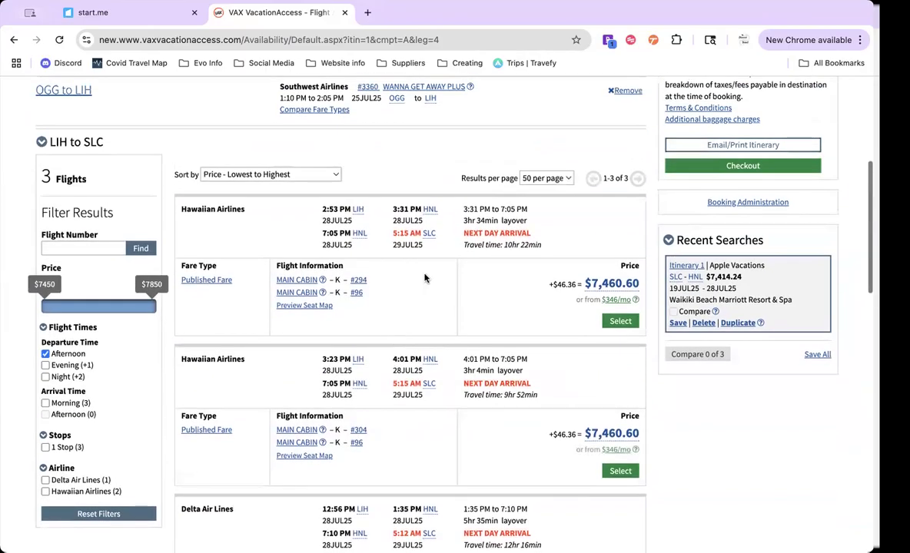
scroll(494, 335, down, 2)
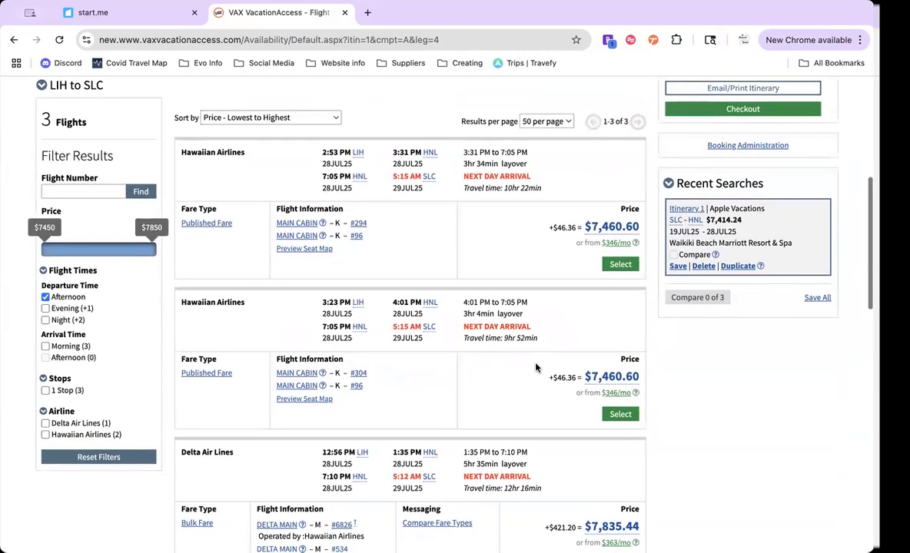
scroll(536, 369, down, 2)
scroll(536, 368, up, 1)
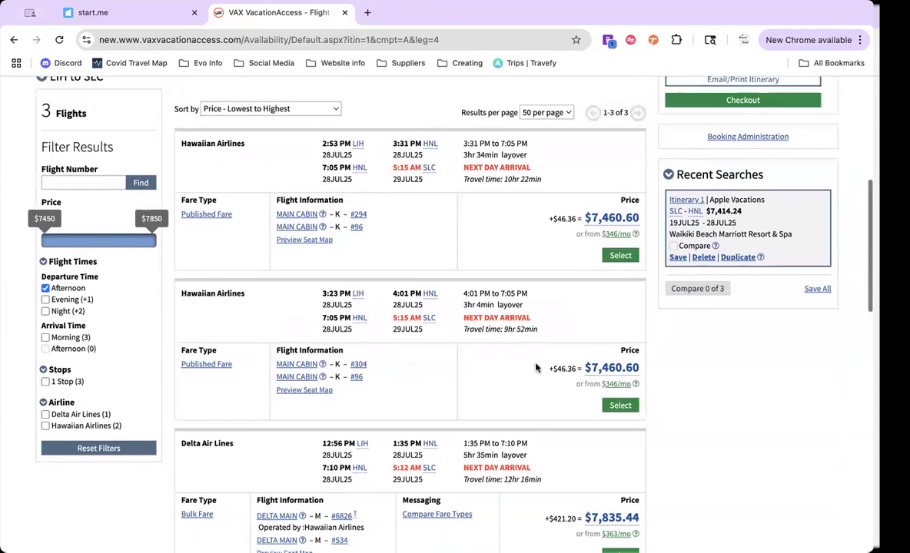
scroll(536, 368, down, 1)
scroll(536, 368, down, 6)
scroll(536, 368, up, 6)
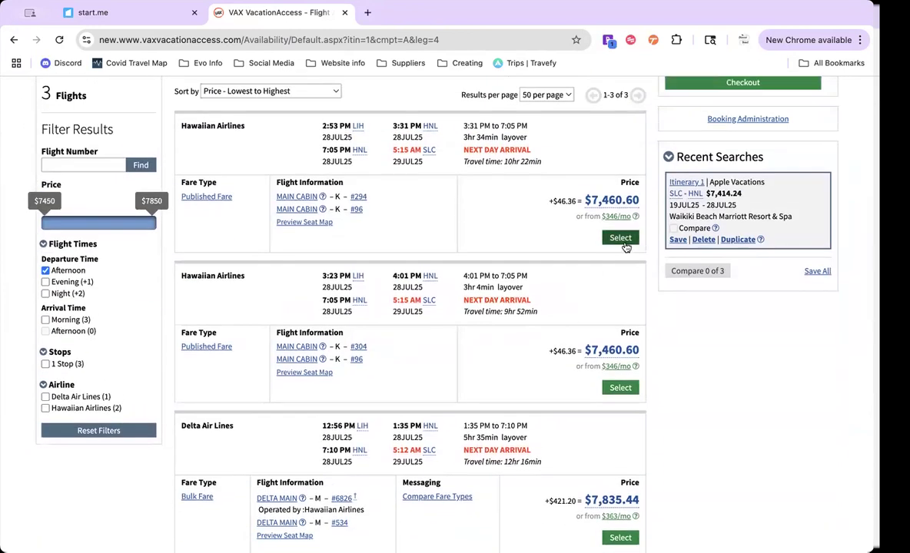
click(619, 237)
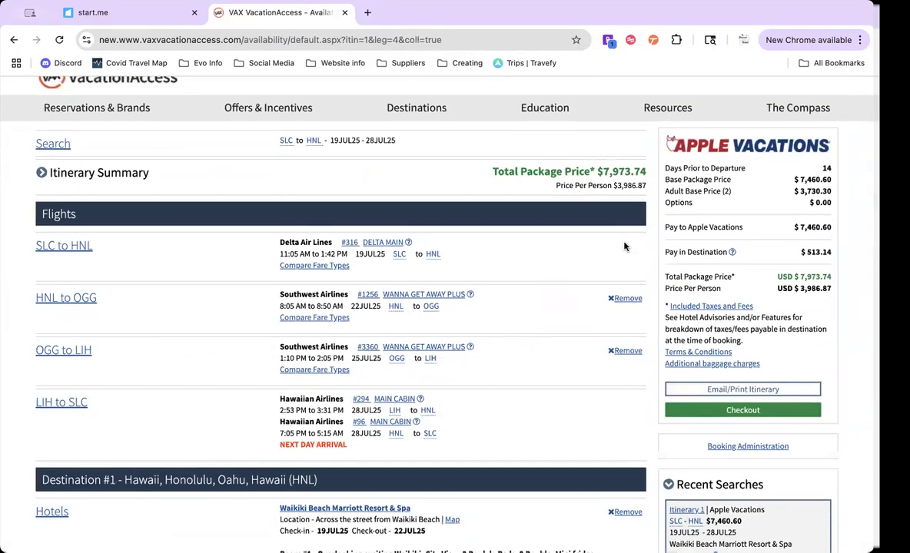
- Review the package's return flight and the hotels, rental cars and features listed for the Oahu, Maui and Kauai destinations
scroll(504, 194, down, 2)
scroll(378, 329, down, 5)
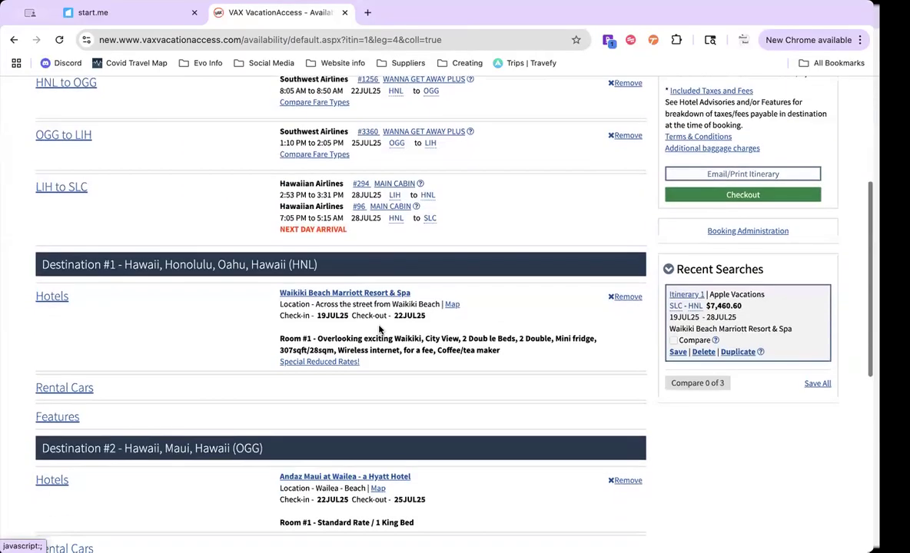
scroll(378, 329, down, 6)
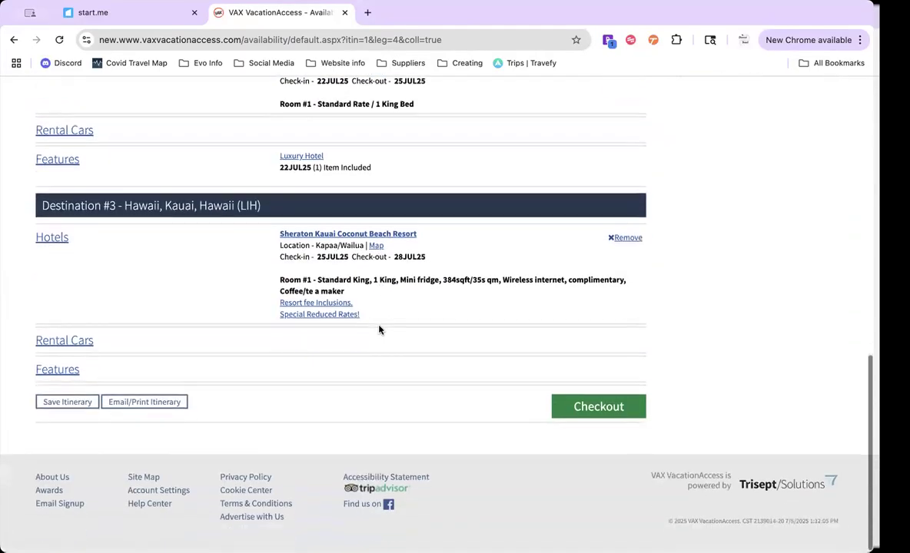
scroll(378, 329, up, 3)
scroll(378, 329, up, 4)
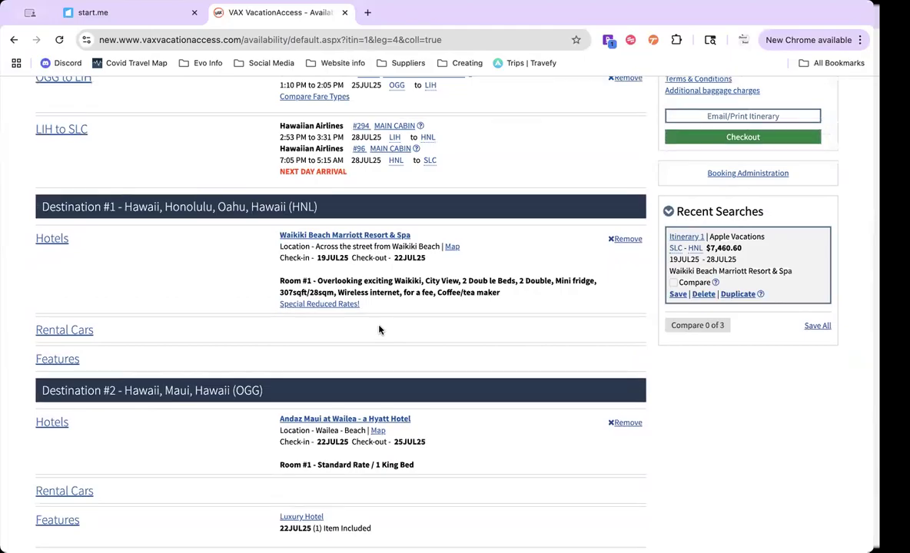
scroll(438, 299, down, 5)
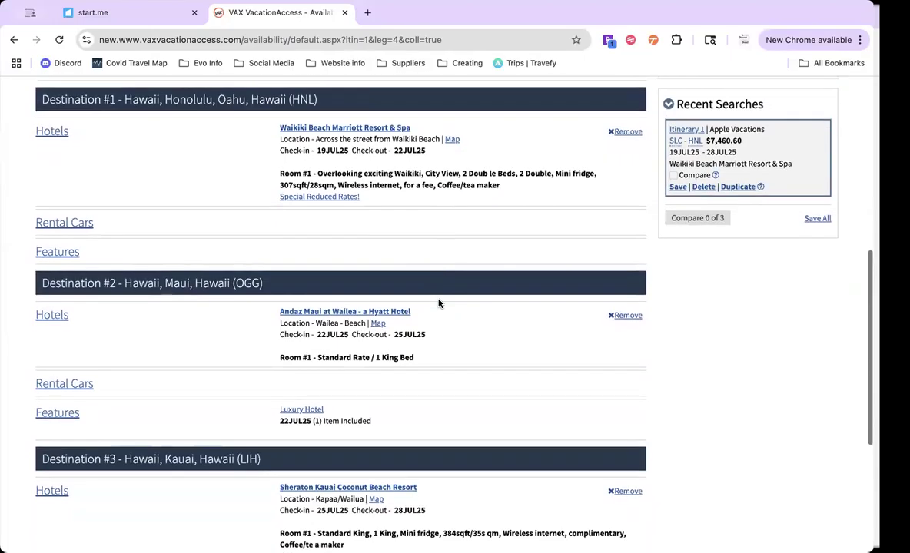
scroll(430, 286, down, 2)
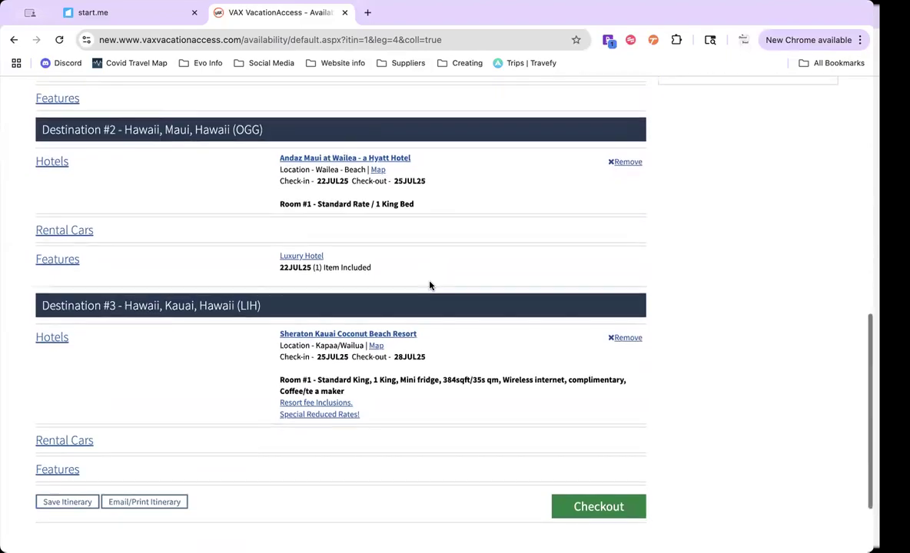
scroll(430, 286, up, 5)
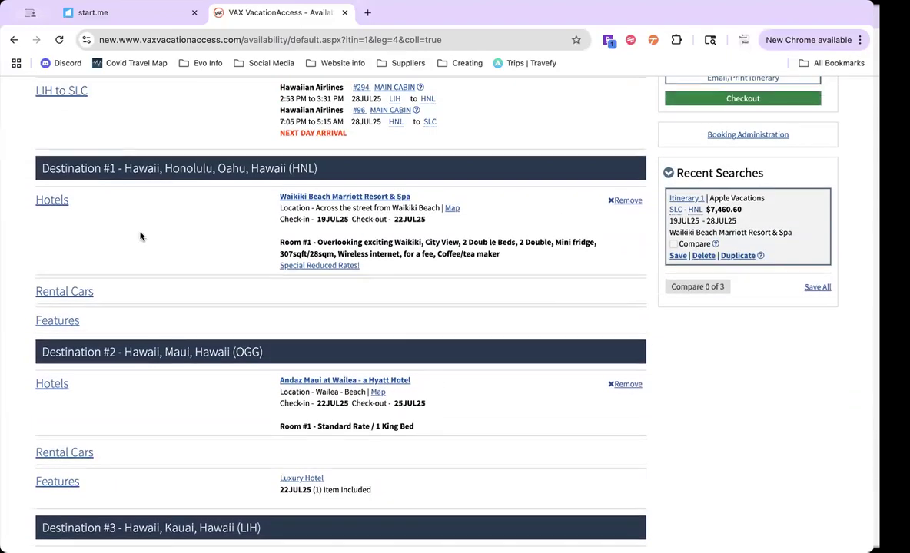
- Open the hotel choices for Destination #1, Honolulu, and compare the listed hotels, highlighting Hilton Hawaiian Village Waikiki Beach Resort
click(52, 200)
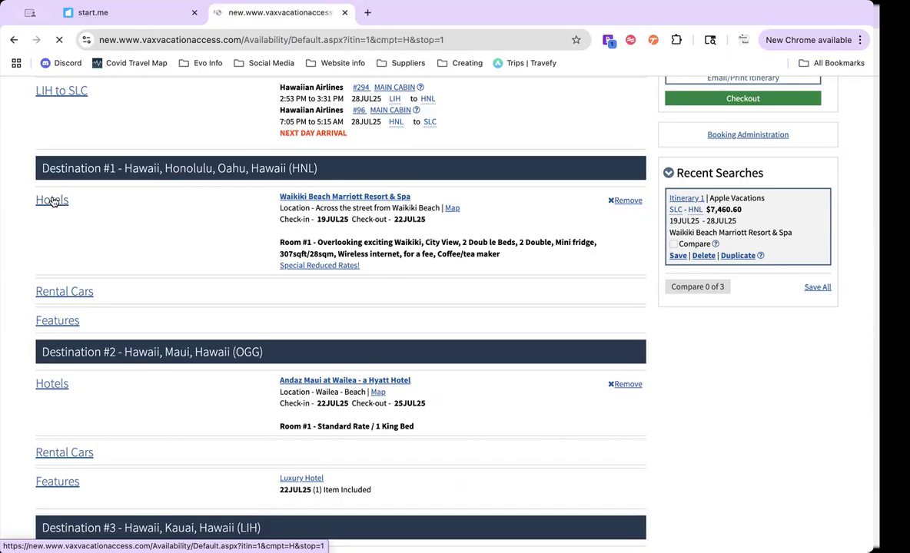
scroll(220, 288, down, 7)
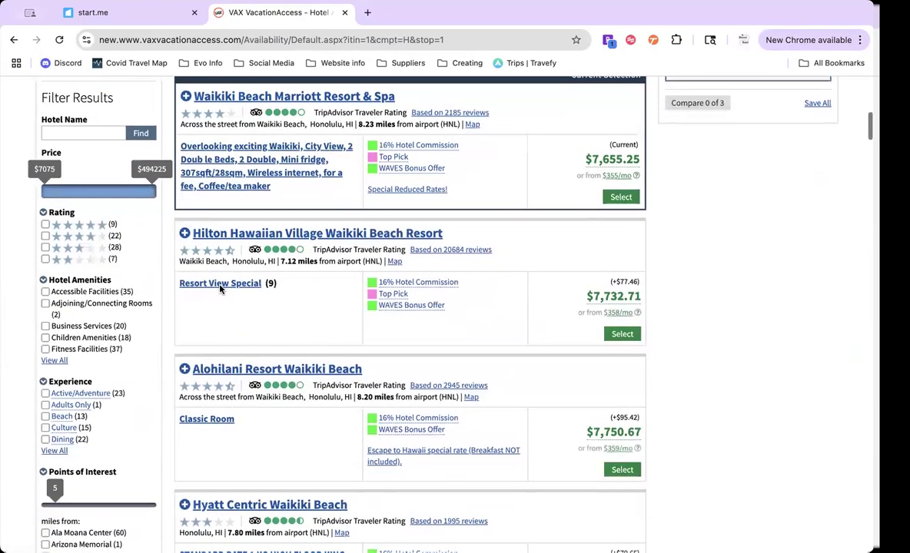
scroll(221, 286, up, 2)
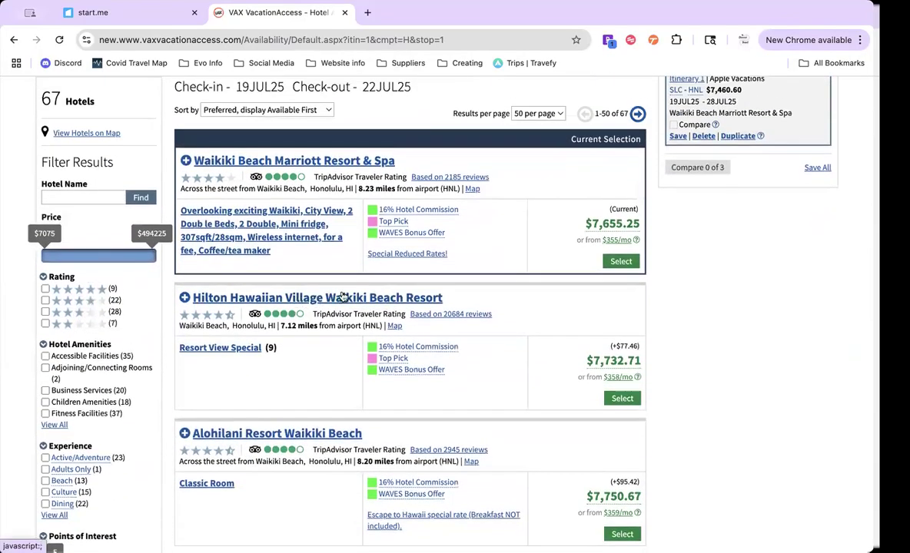
drag(444, 298, 190, 298)
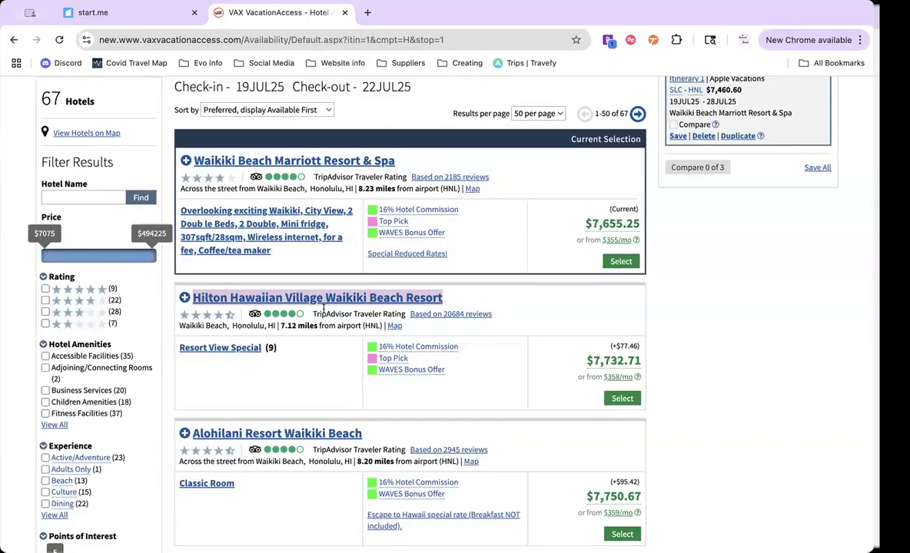
scroll(324, 308, down, 2)
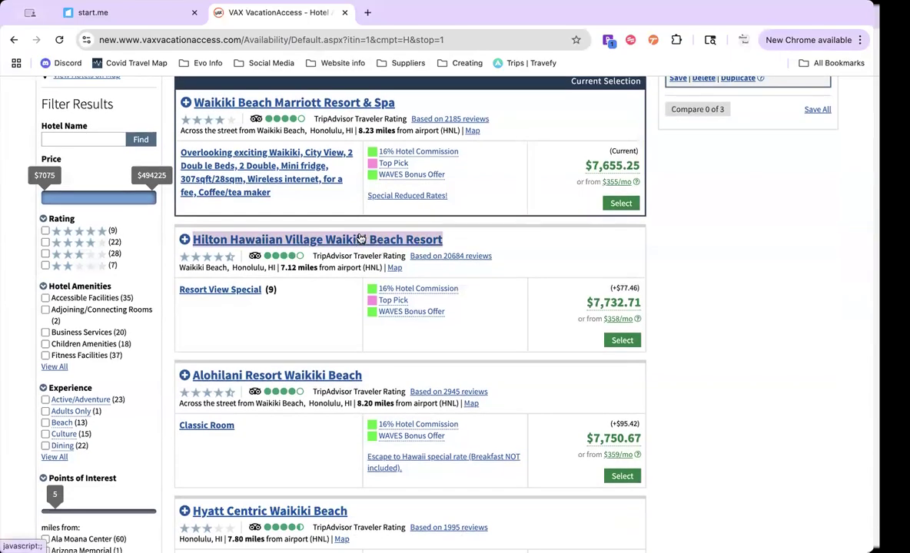
scroll(360, 238, down, 10)
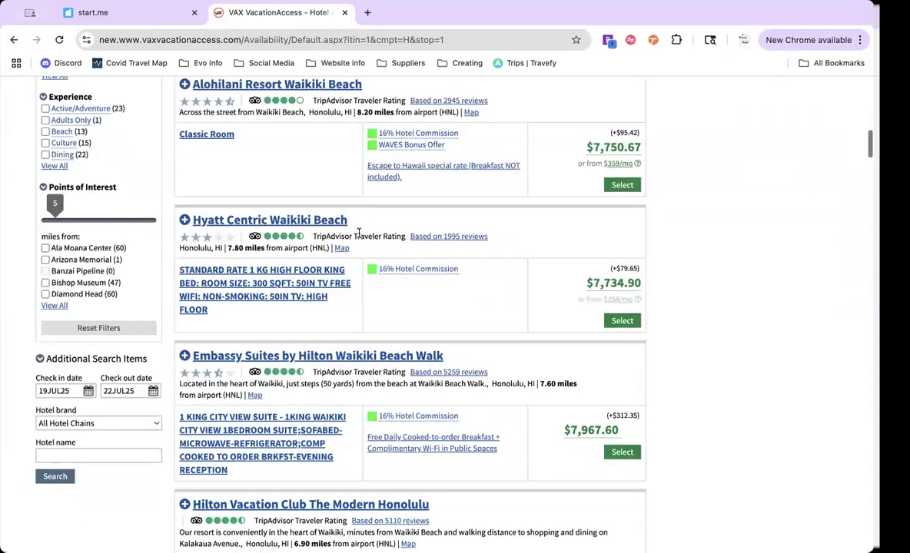
scroll(360, 239, down, 6)
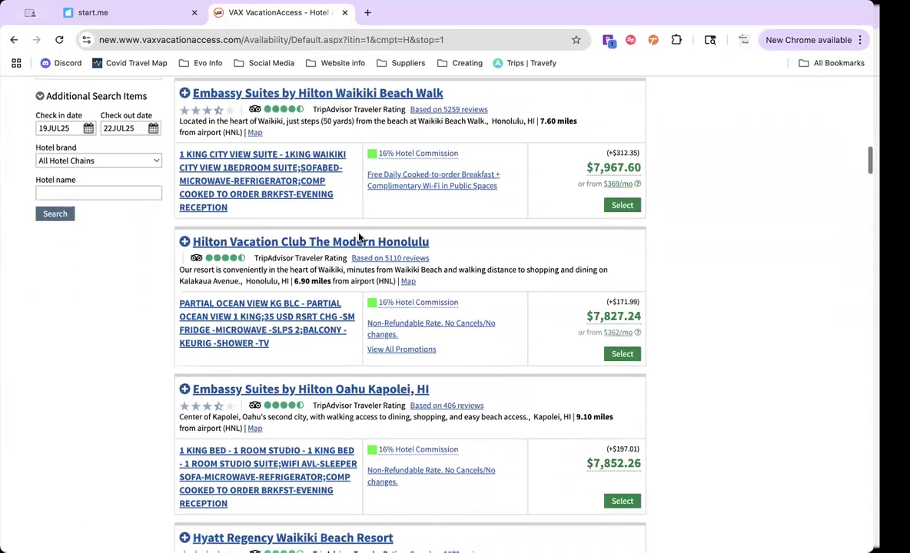
scroll(359, 238, up, 15)
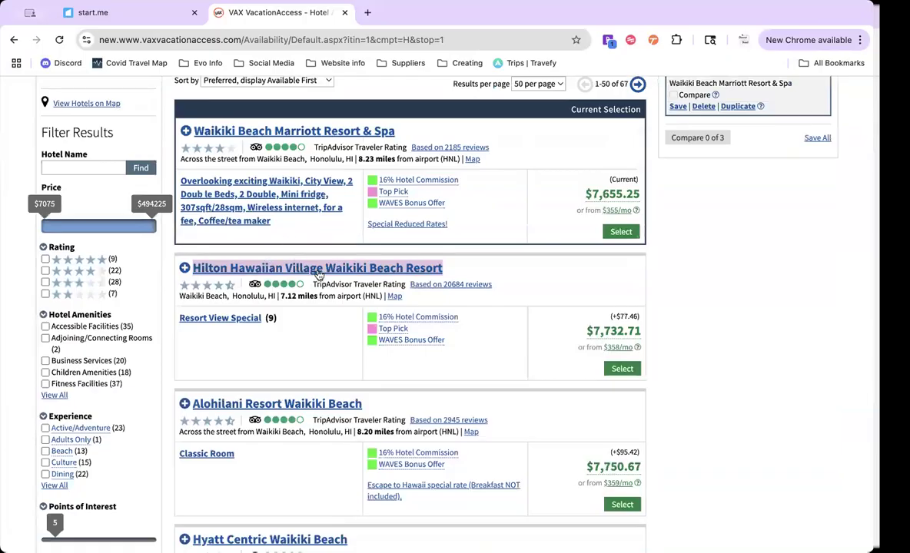
- Open the details of Hilton Hawaiian Village Waikiki Beach Resort and view its available rooms
click(317, 269)
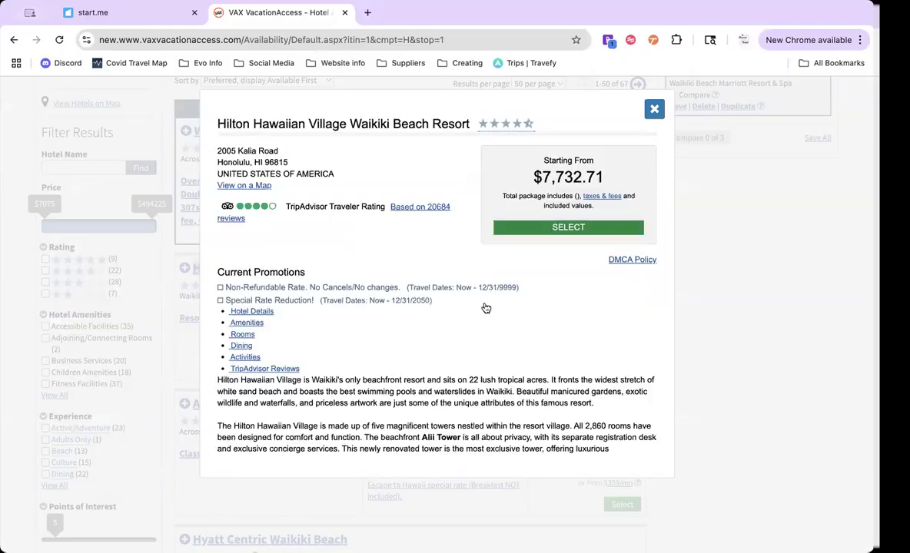
scroll(485, 308, down, 3)
scroll(485, 307, down, 1)
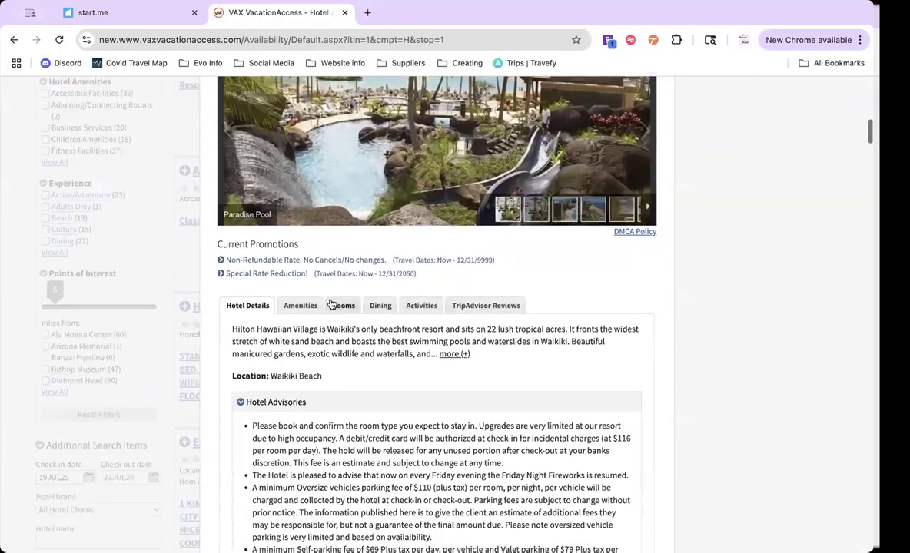
click(339, 305)
scroll(331, 305, down, 3)
scroll(332, 304, down, 1)
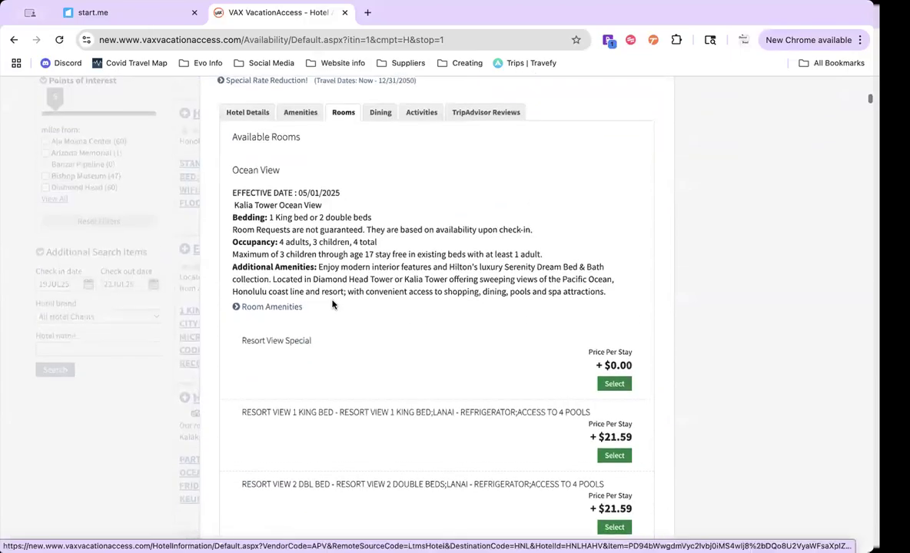
- Compare the hotel's available rooms and select the Ocean View 1 King Bed room with lanai, refrigerator and access to 4 pools
scroll(332, 305, down, 3)
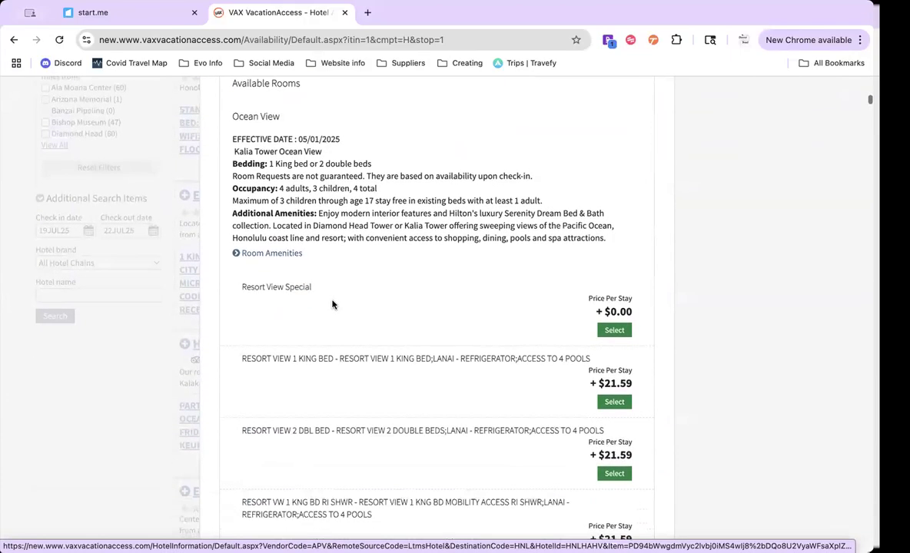
scroll(332, 304, down, 3)
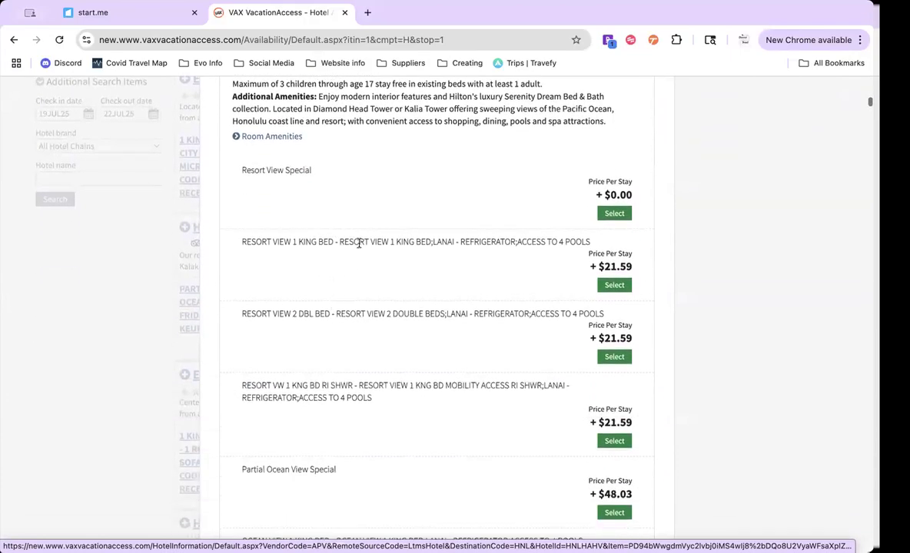
scroll(372, 258, down, 6)
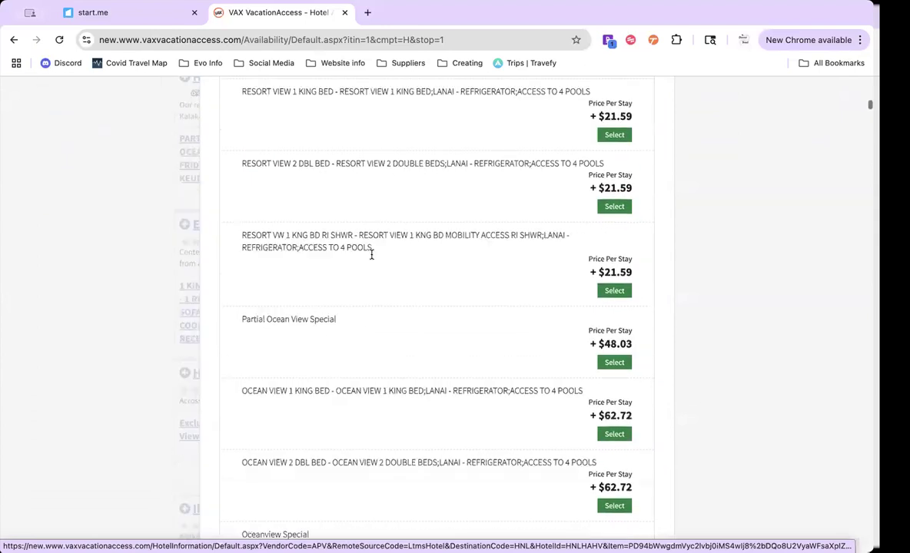
scroll(372, 258, down, 5)
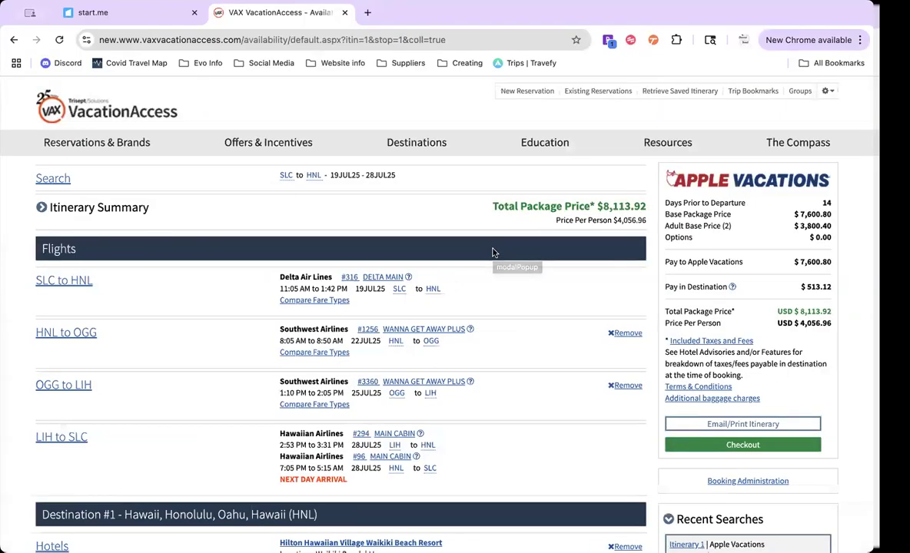
scroll(493, 252, down, 6)
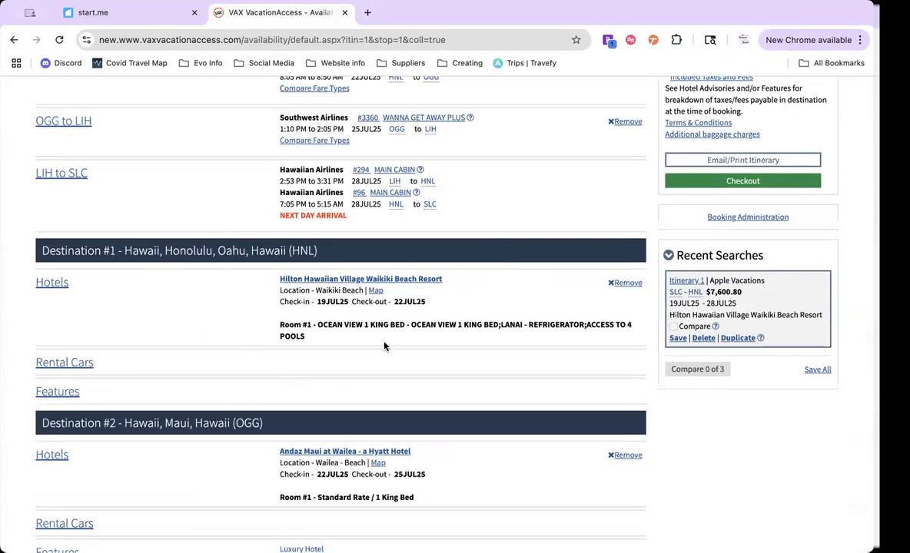
- Open the hotel choices for Destination #2, Maui, and browse the listed hotels
scroll(376, 296, down, 4)
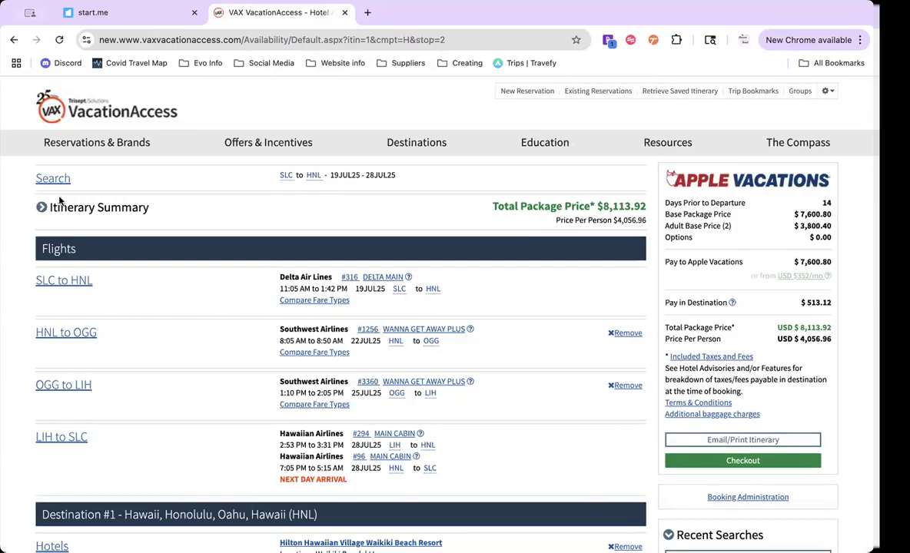
scroll(61, 198, down, 3)
scroll(67, 198, down, 6)
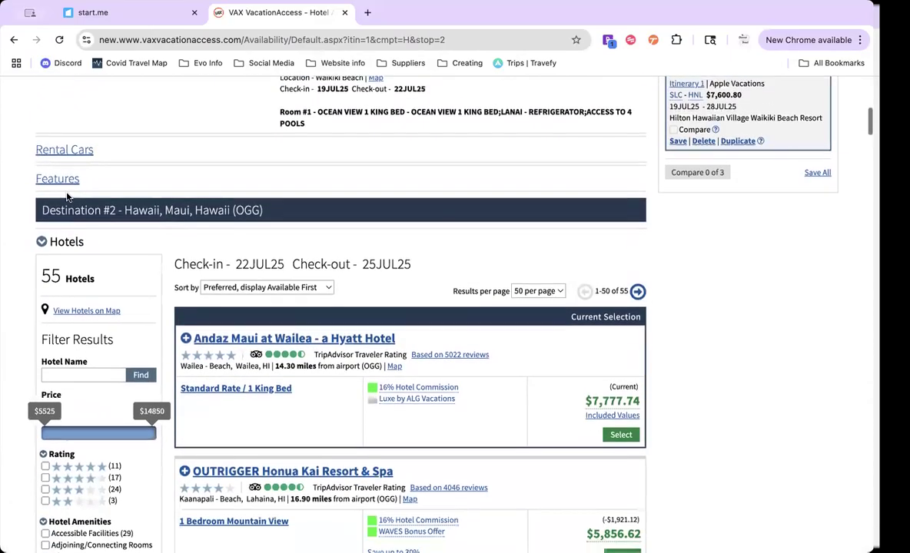
scroll(304, 278, down, 3)
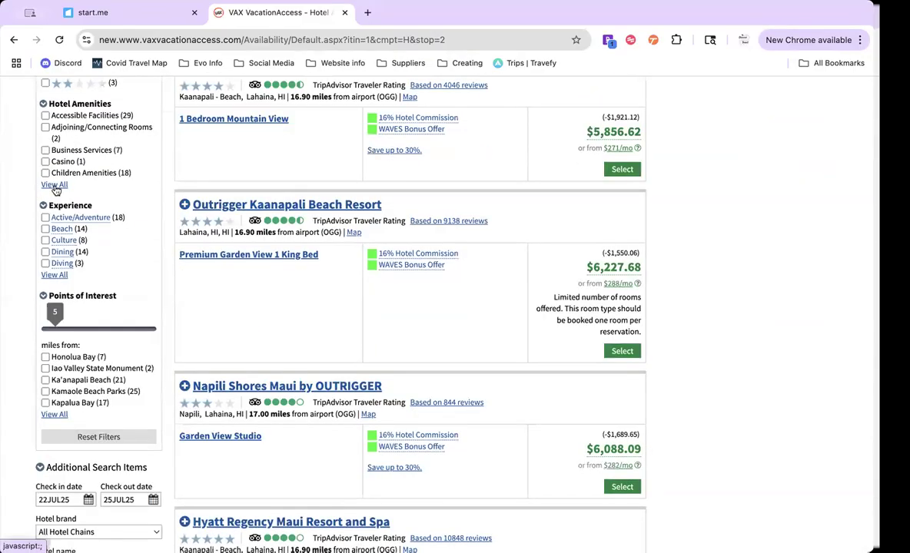
- Expand the full lists of hotel amenities, experiences and points of interest in the Maui hotel filters
click(54, 185)
scroll(53, 231, down, 2)
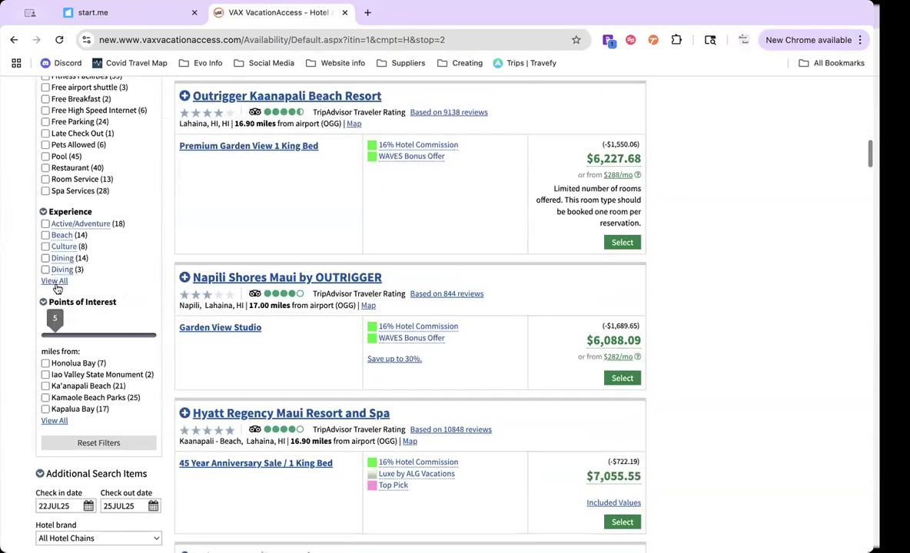
click(51, 279)
scroll(99, 200, up, 1)
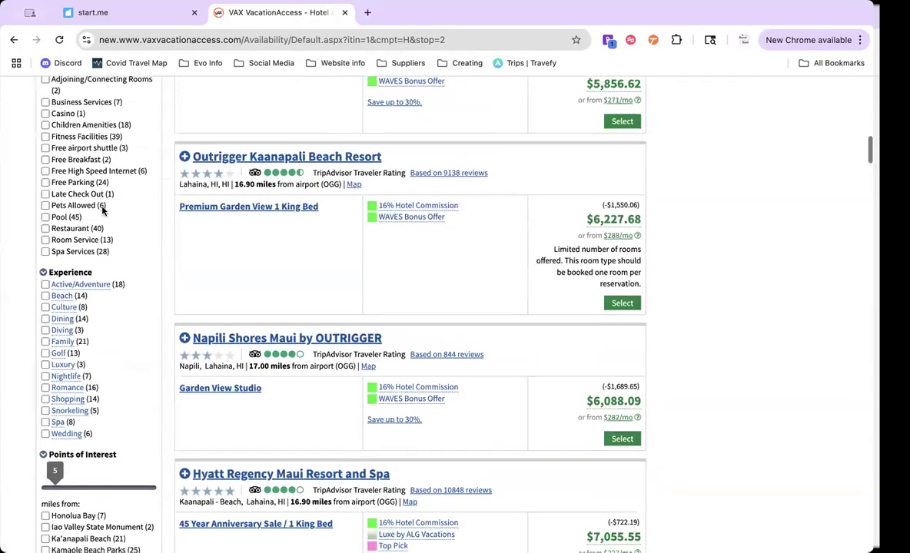
scroll(85, 323, down, 3)
click(56, 375)
scroll(107, 329, down, 2)
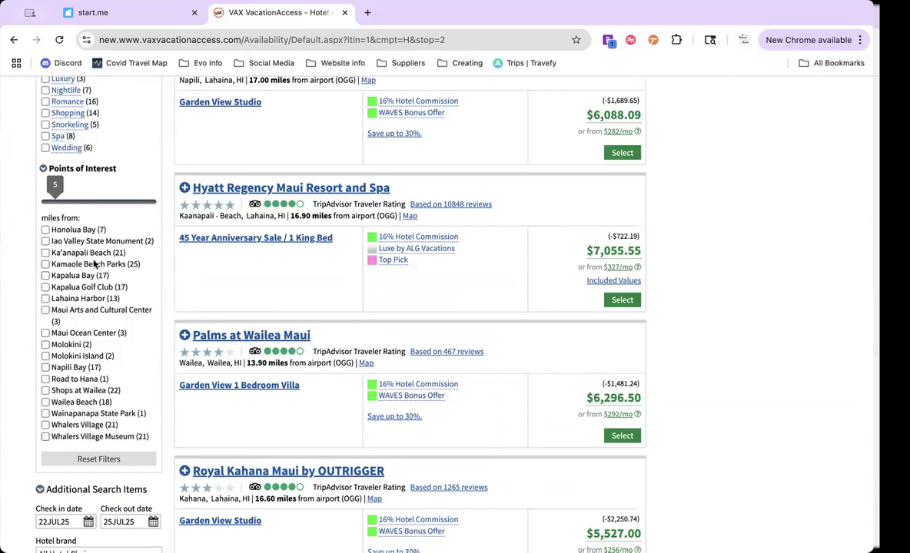
- Select Andaz Maui at Wailea - a Hyatt Hotel, Standard Rate / 1 King Bed, for the Maui stay
scroll(93, 415, up, 1)
scroll(93, 430, up, 6)
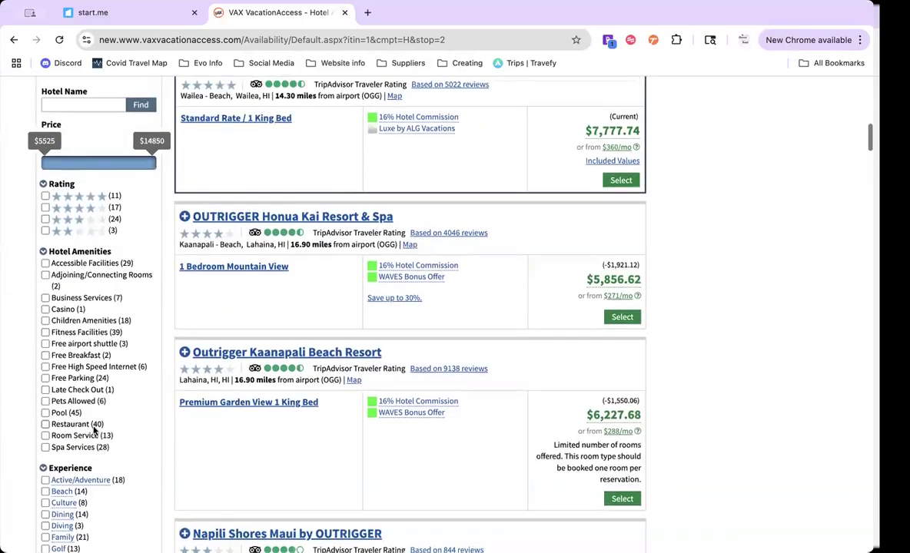
scroll(94, 432, up, 1)
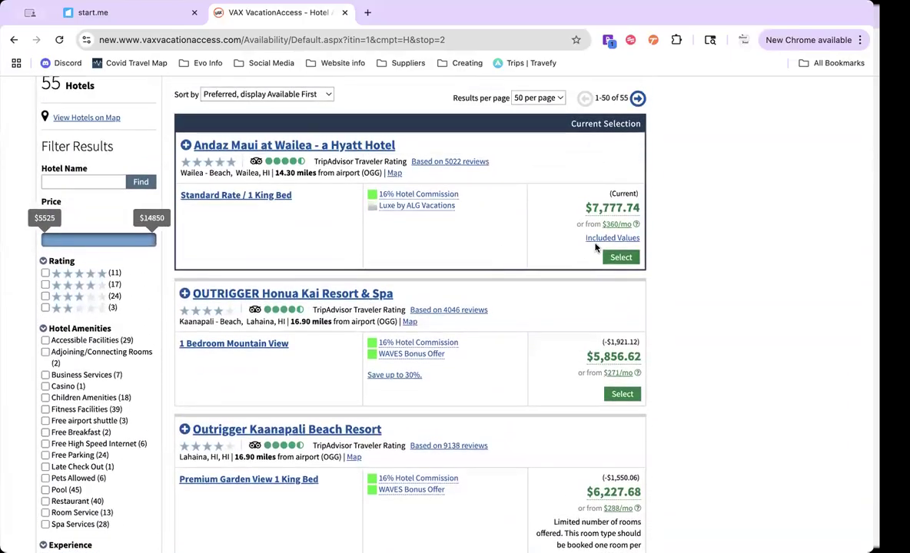
click(619, 257)
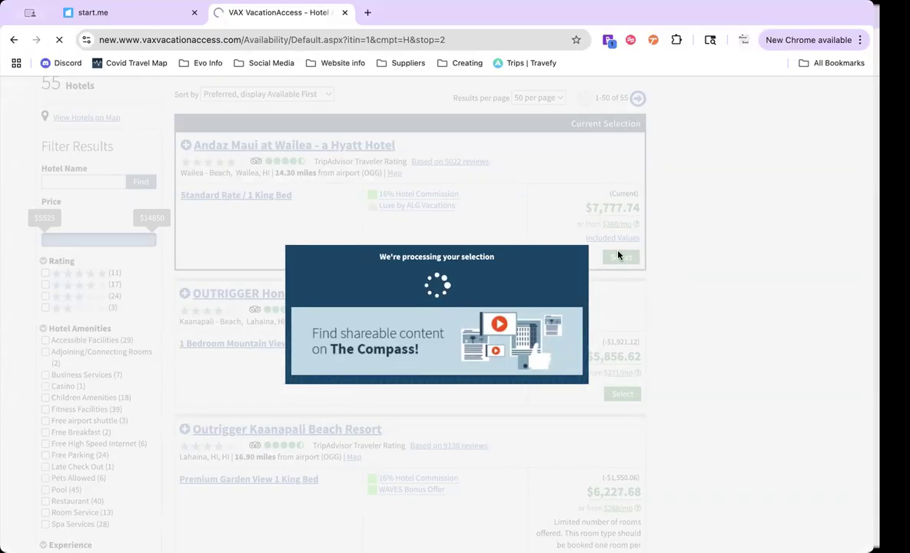
scroll(619, 255, down, 3)
scroll(619, 256, down, 5)
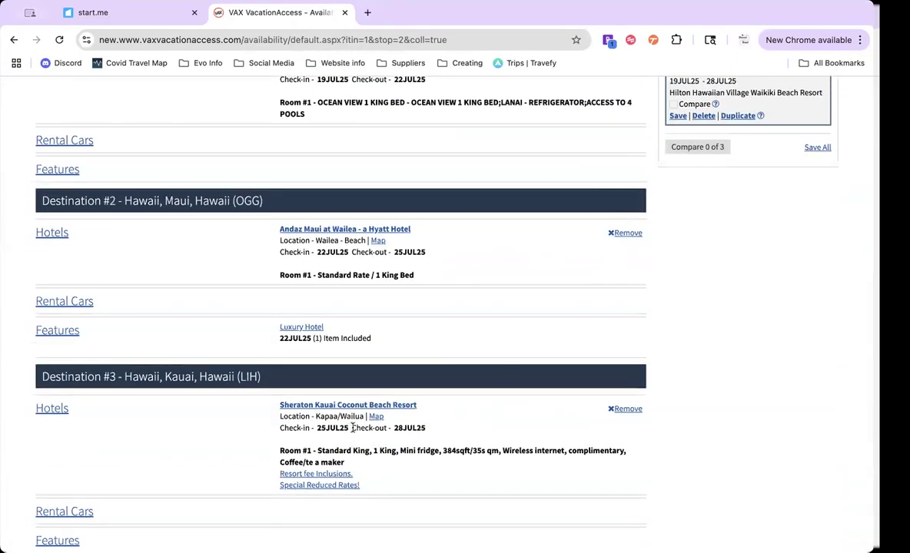
- Compare the Honolulu rental cars for Destination #1 and select the Alamo Intermediate Car at $296.76
scroll(352, 428, up, 4)
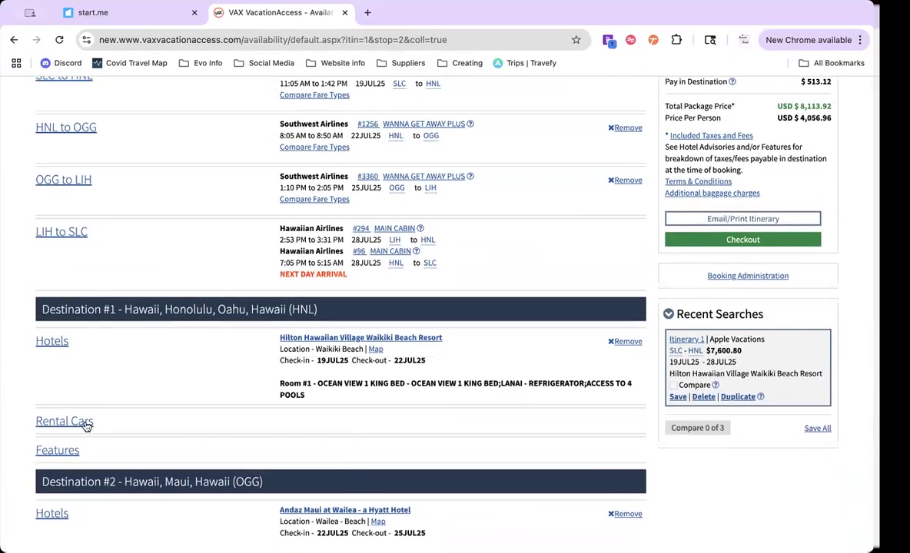
click(87, 426)
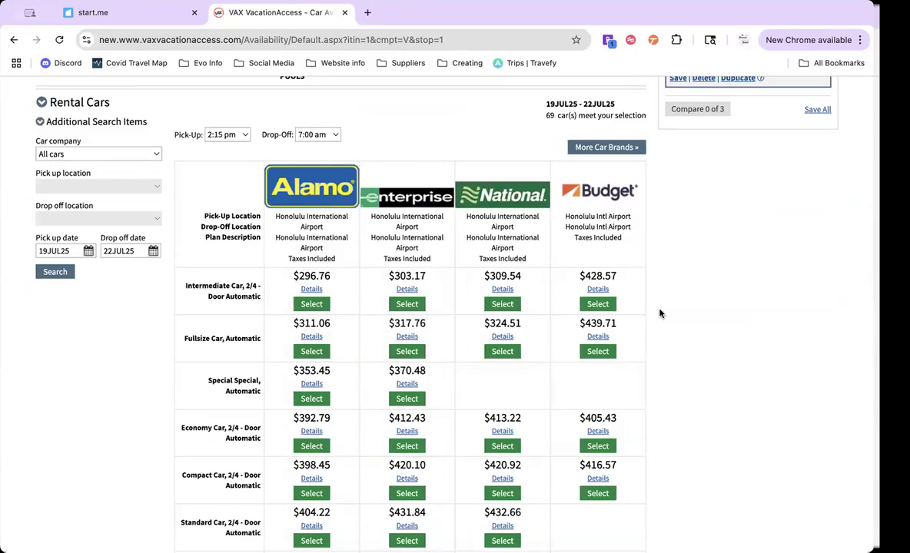
scroll(300, 394, down, 3)
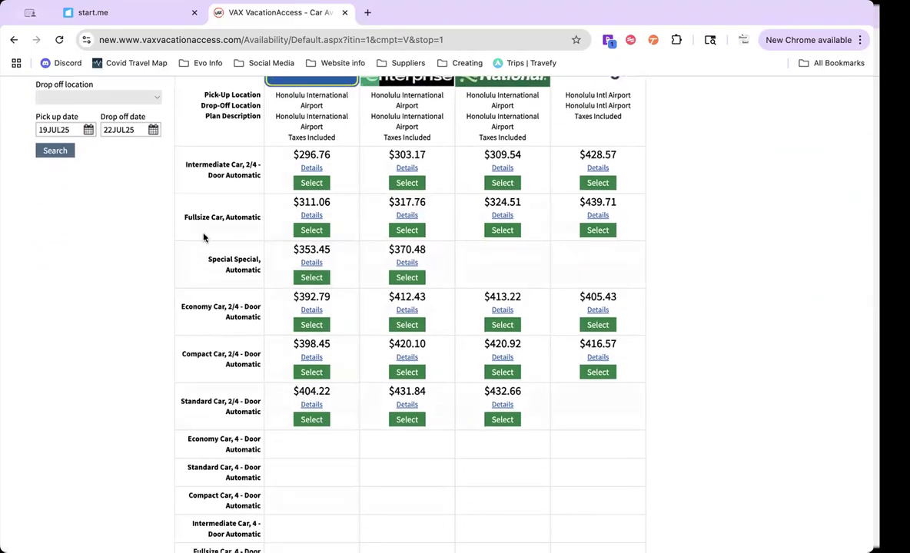
scroll(203, 237, down, 3)
scroll(437, 275, up, 4)
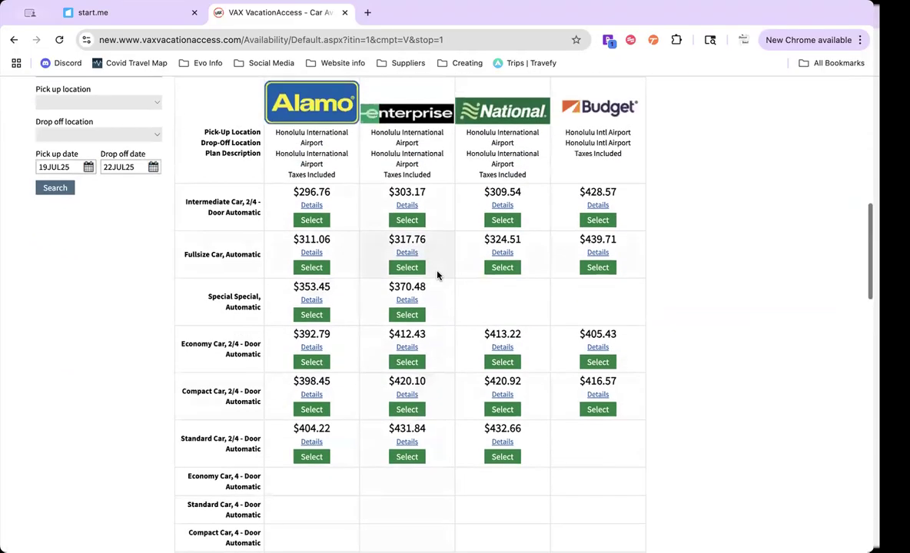
click(302, 219)
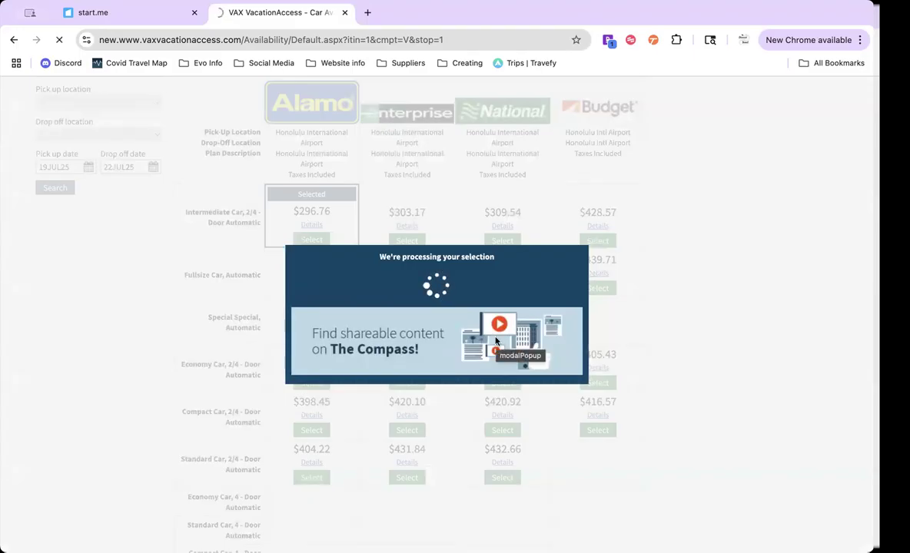
scroll(349, 396, down, 4)
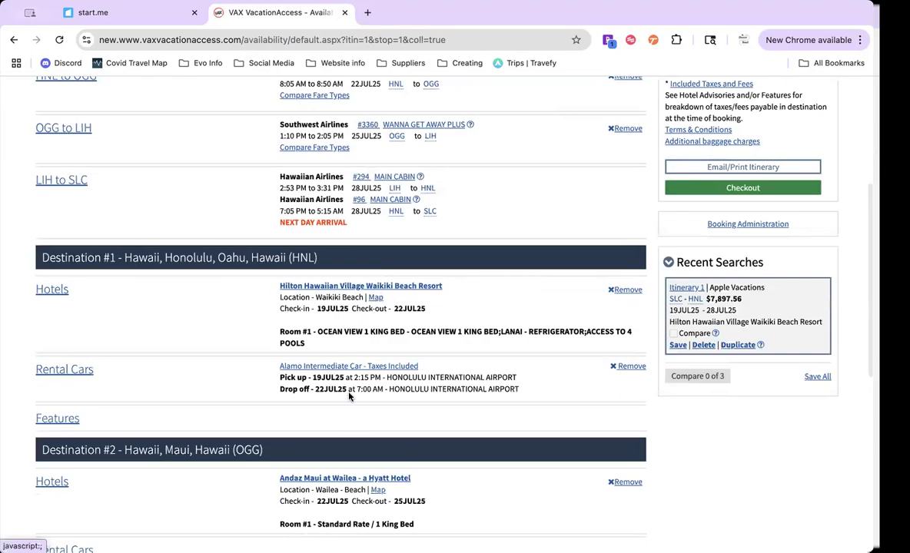
- Check the Honolulu rental car's pick-up and drop-off times against the flight times in the itinerary
scroll(383, 391, down, 2)
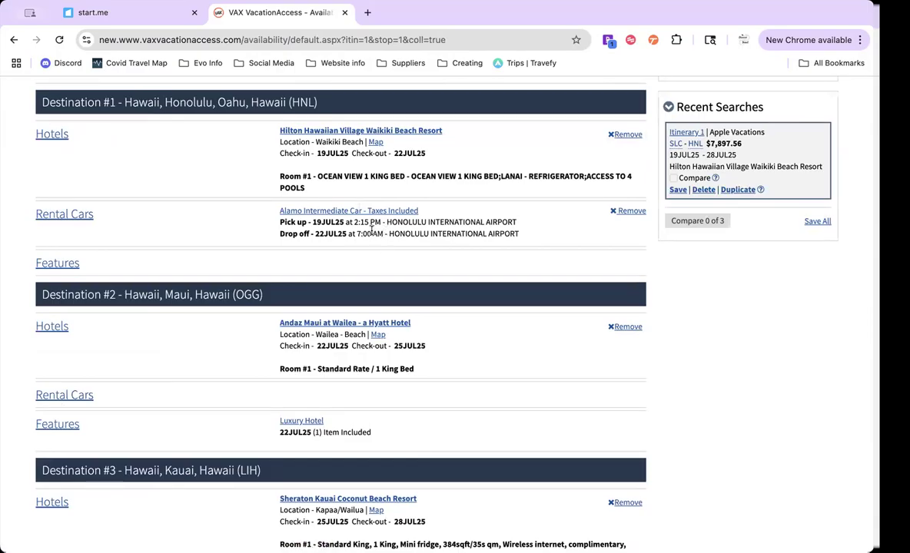
scroll(372, 228, up, 4)
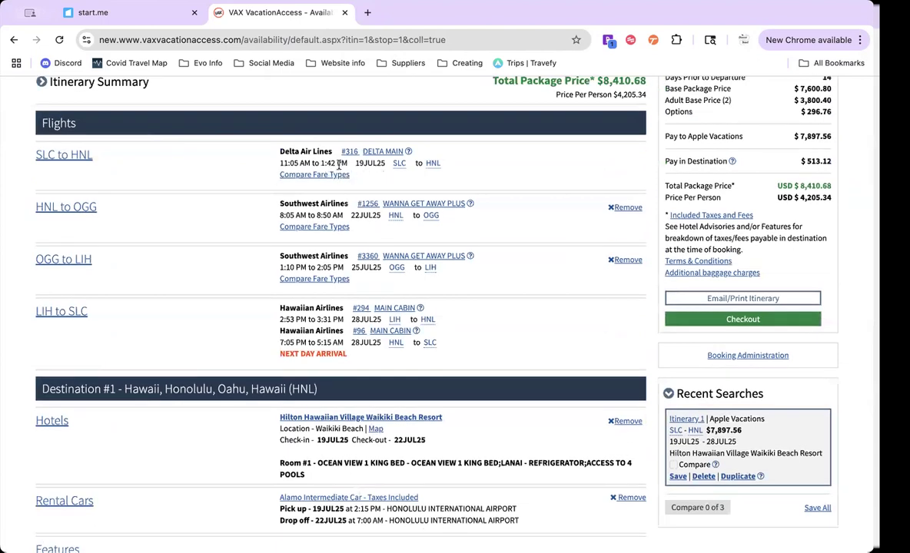
scroll(351, 167, down, 1)
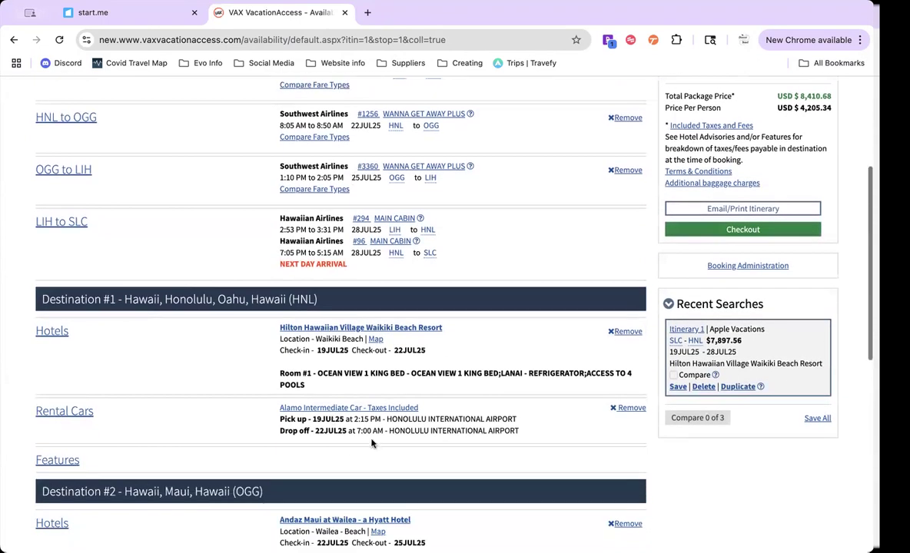
scroll(358, 419, up, 1)
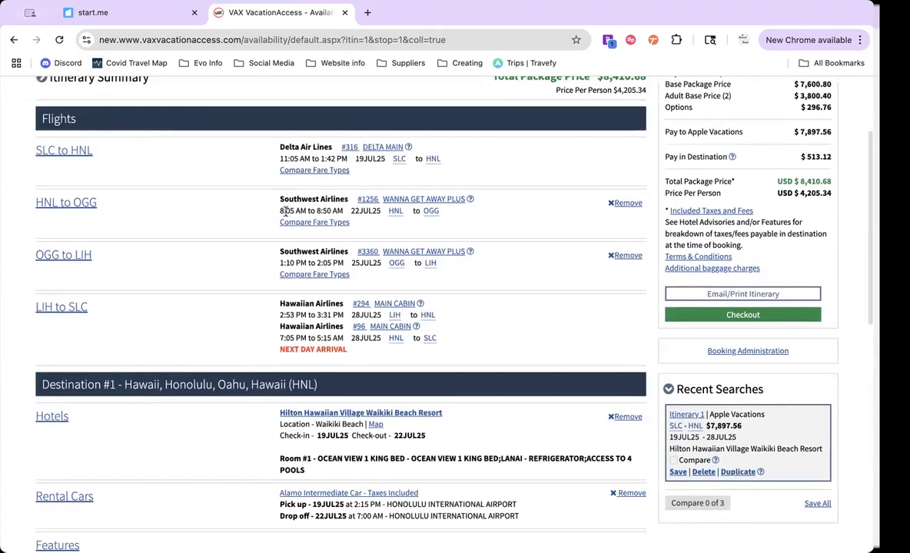
scroll(300, 214, down, 1)
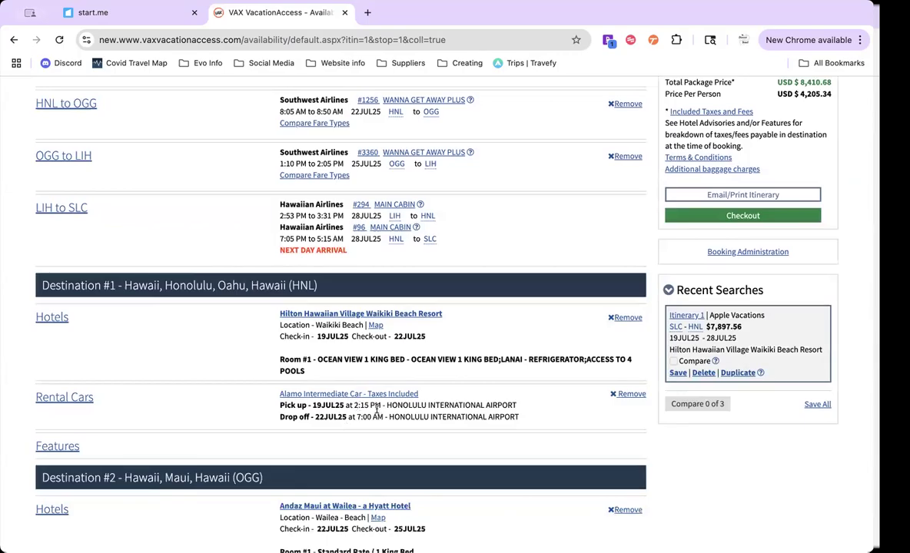
scroll(377, 411, down, 3)
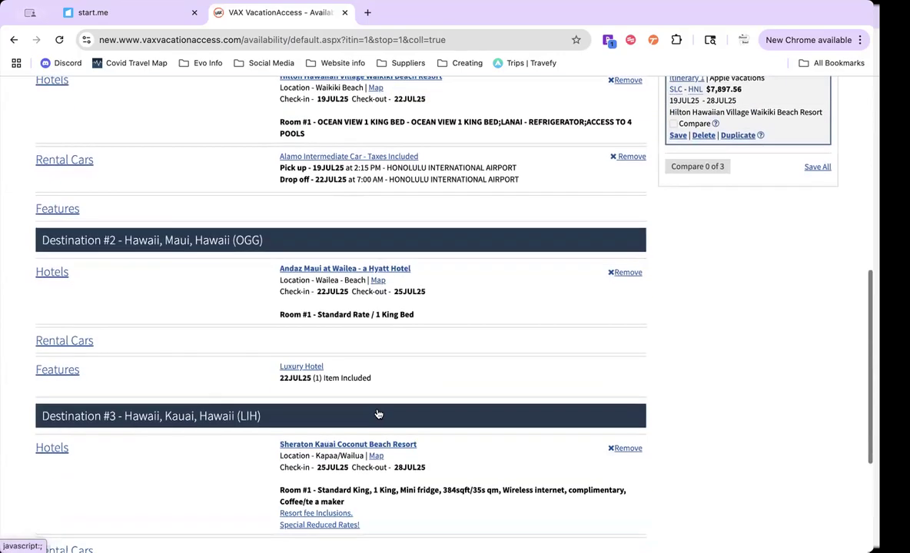
- Open the rental cars for Destination #2, Maui, and select the Hertz Economy Car at $252.92
scroll(261, 215, up, 2)
scroll(116, 323, down, 1)
click(64, 337)
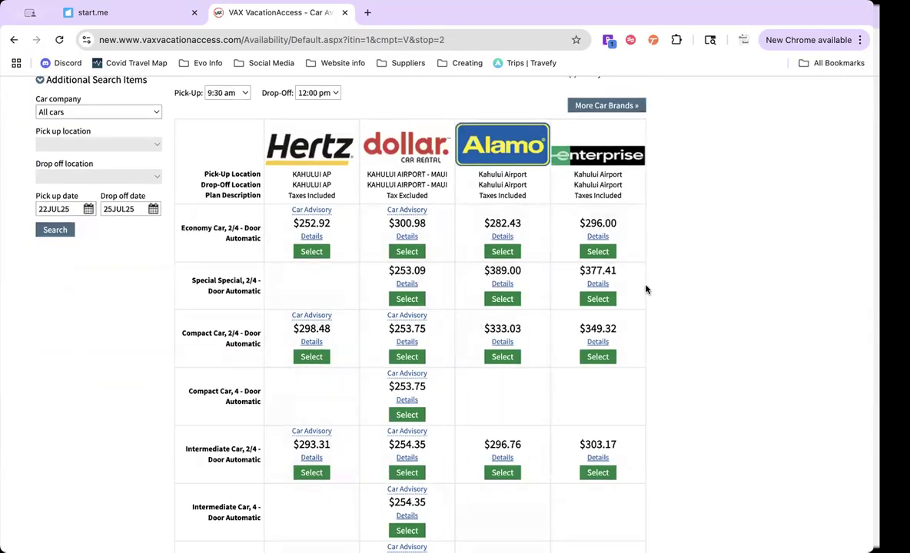
click(319, 255)
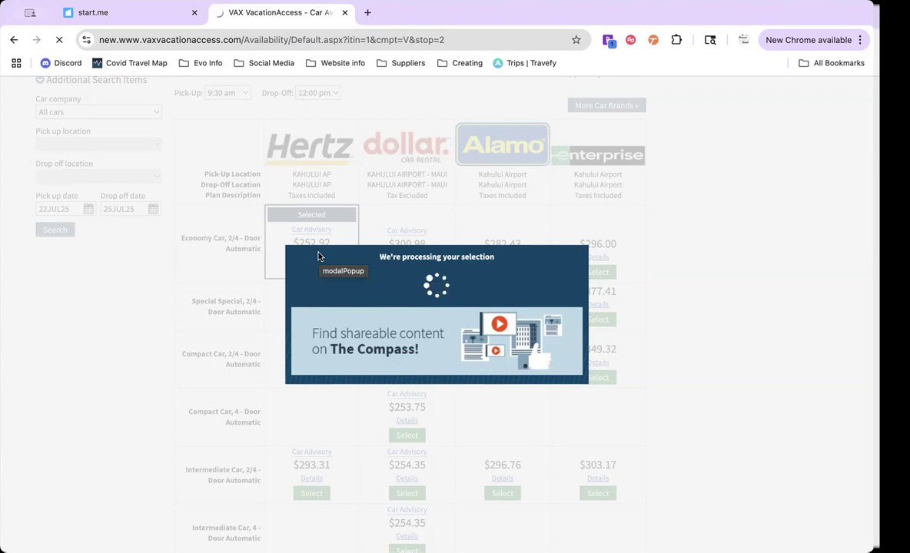
scroll(321, 255, down, 7)
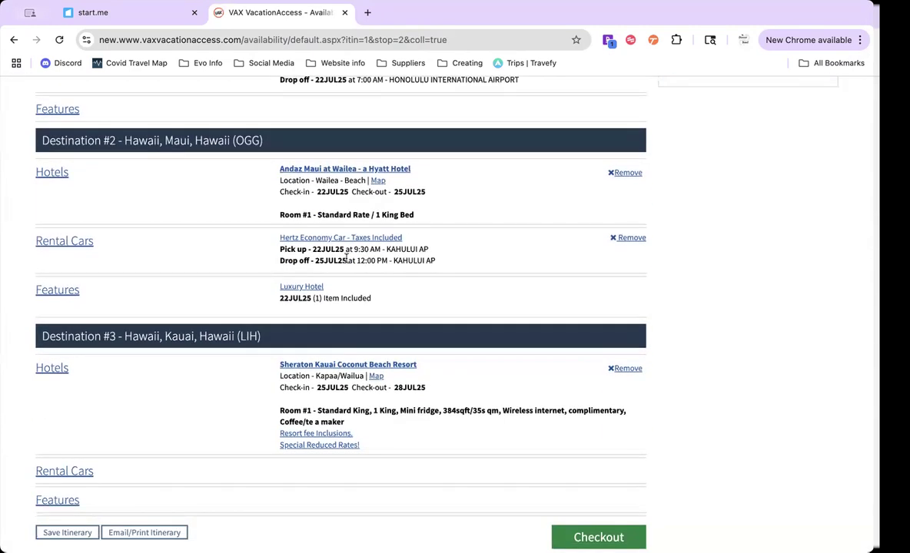
- Open the rental cars for Destination #3, Kauai, and select the Hertz Intermediate Car at $276.32
scroll(323, 238, down, 2)
click(75, 340)
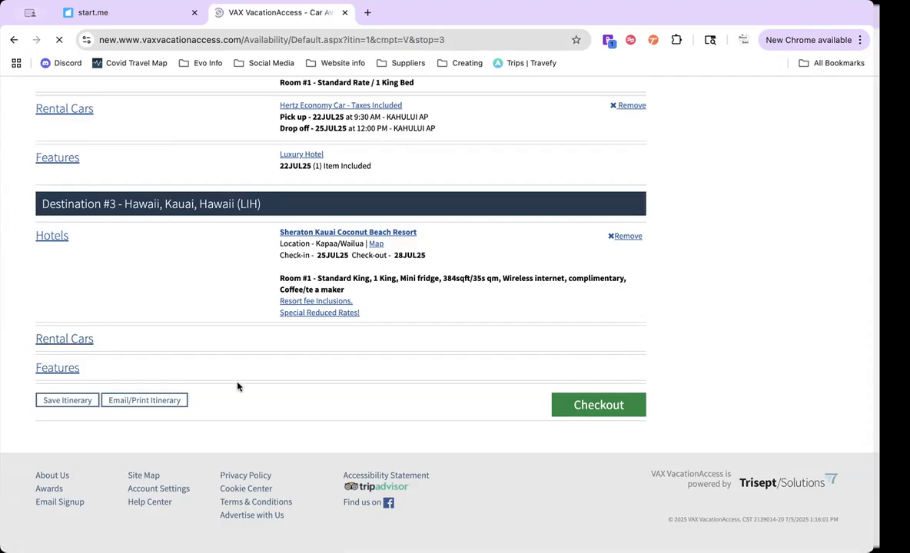
scroll(238, 386, down, 1)
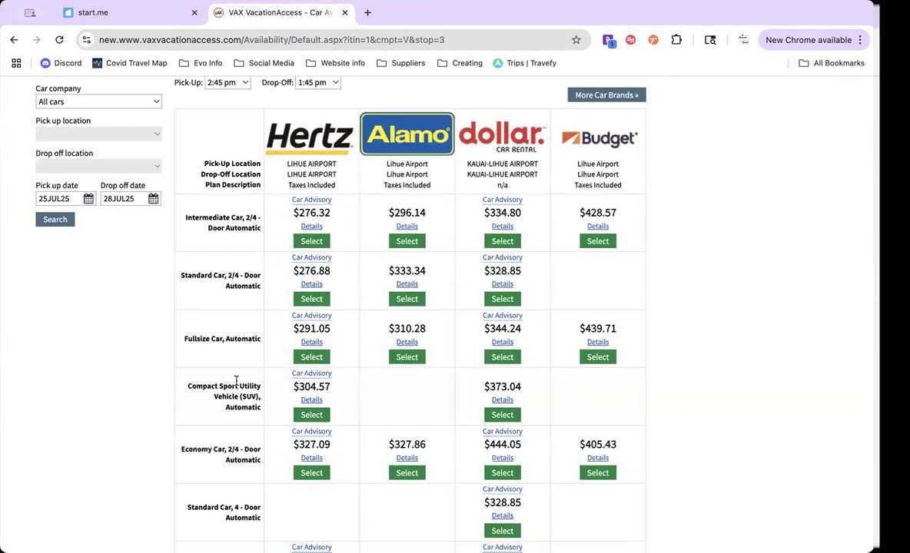
click(318, 242)
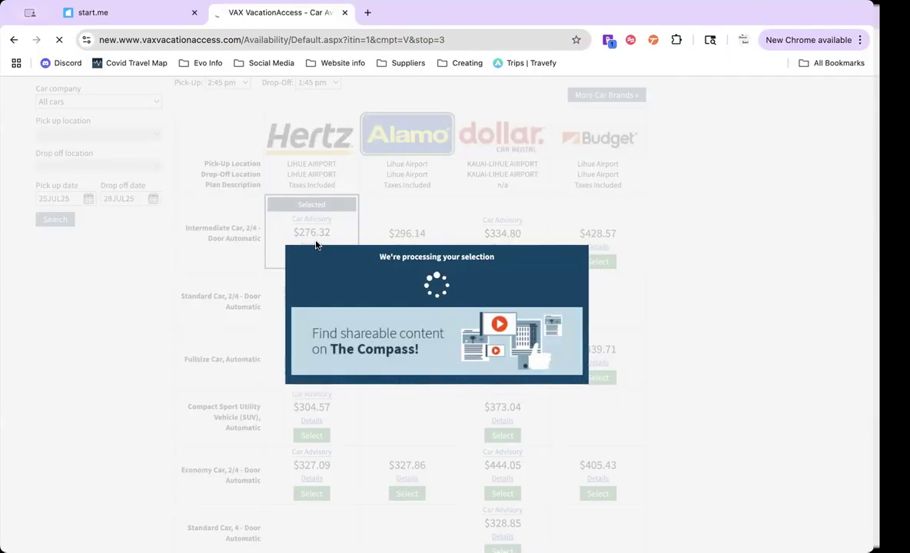
scroll(316, 244, down, 10)
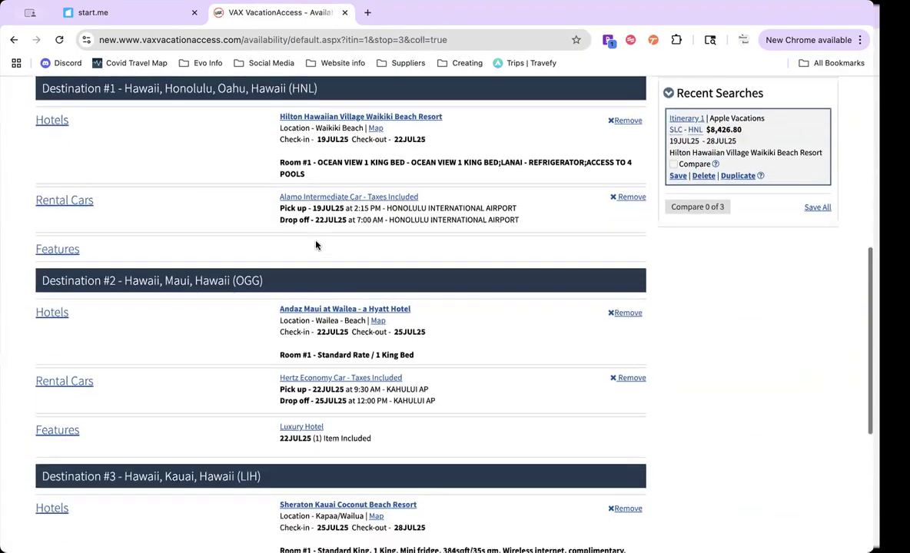
scroll(316, 244, down, 2)
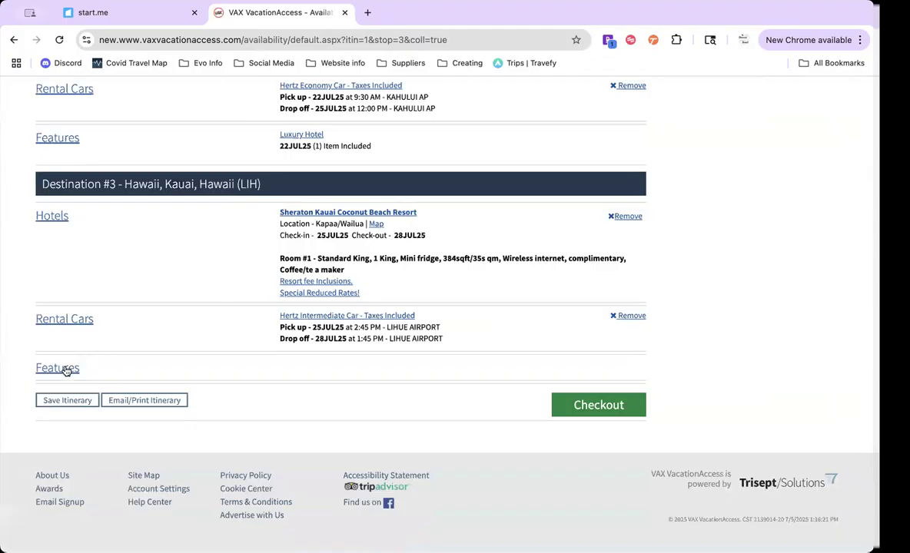
- Proceed to checkout and choose the Travel Protection Plus: Full Travel Credit plan at $279.98 total for the package
click(572, 411)
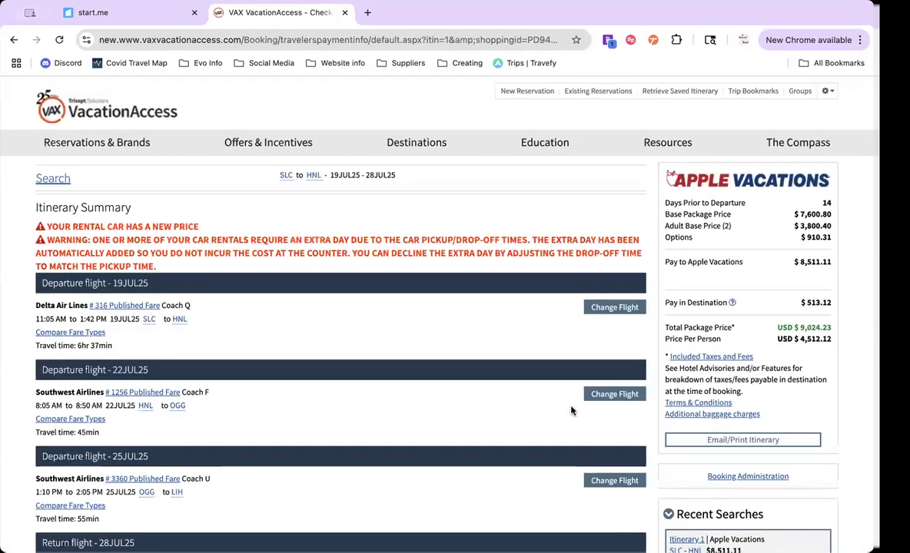
scroll(571, 411, down, 4)
scroll(571, 411, down, 15)
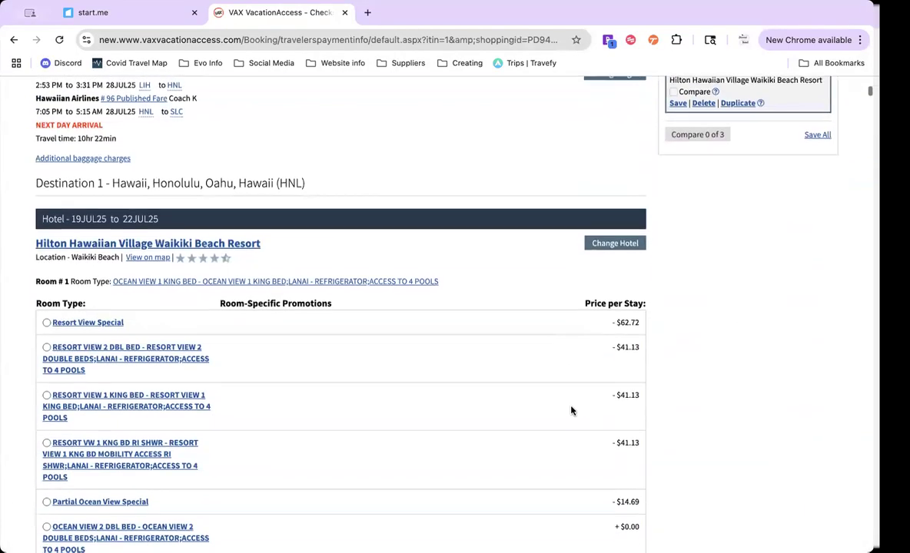
scroll(571, 411, down, 20)
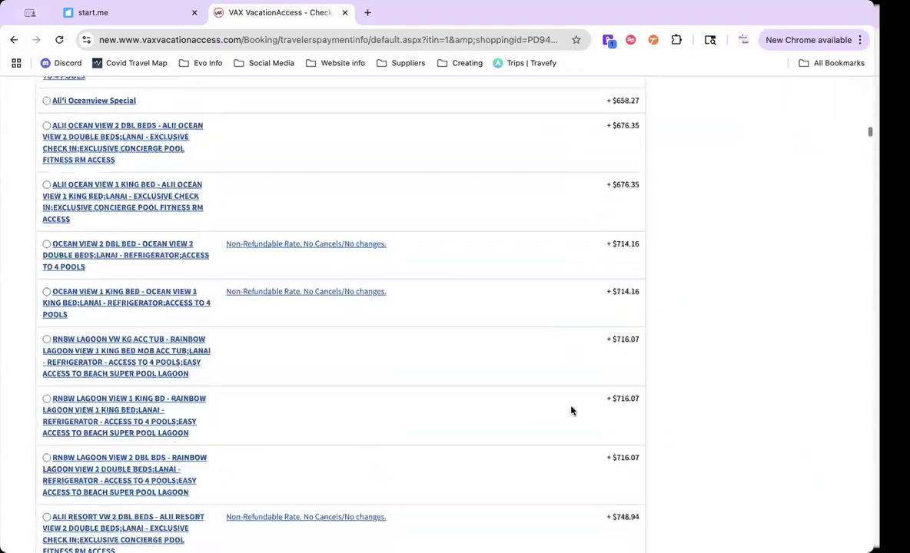
scroll(571, 411, down, 20)
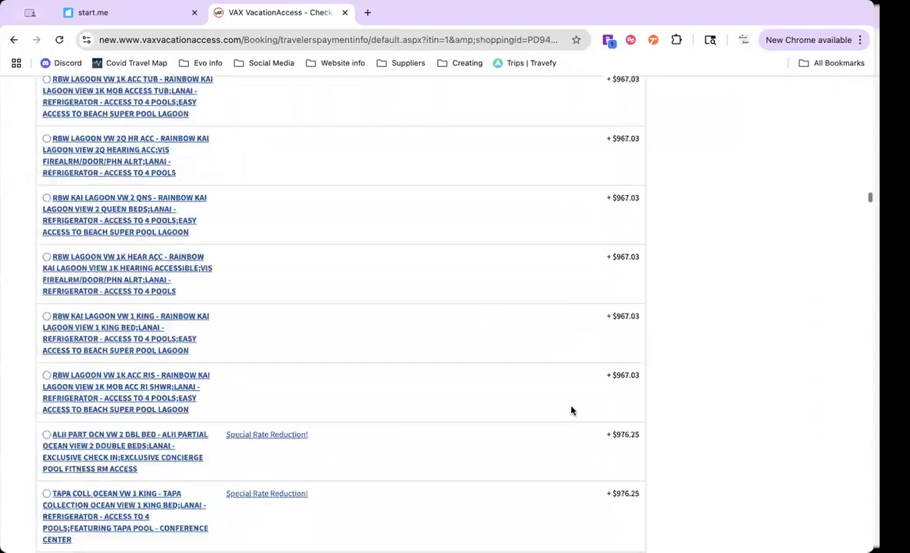
scroll(571, 411, down, 20)
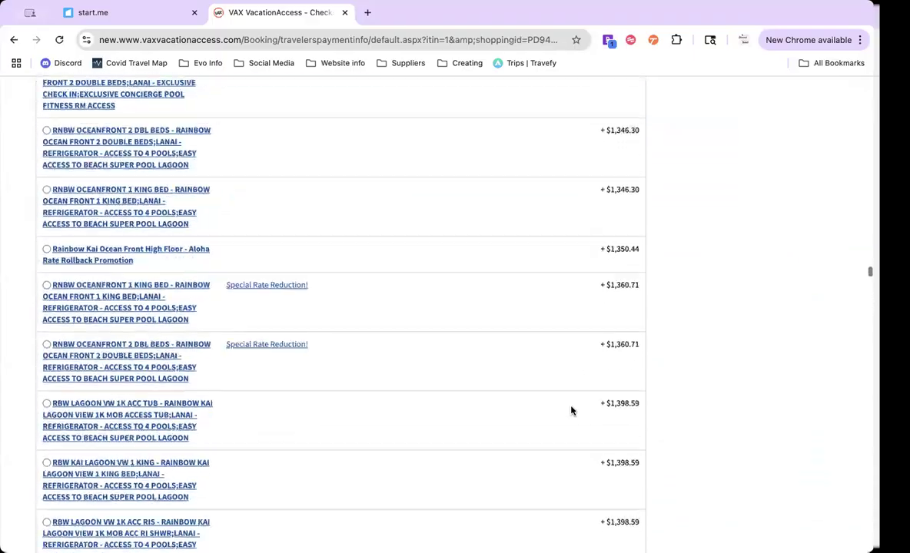
scroll(571, 411, down, 20)
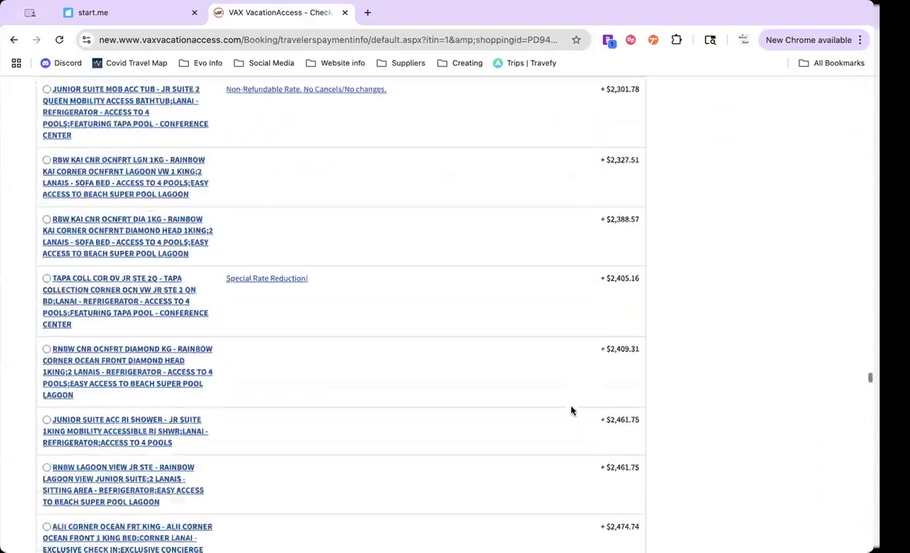
scroll(571, 411, down, 20)
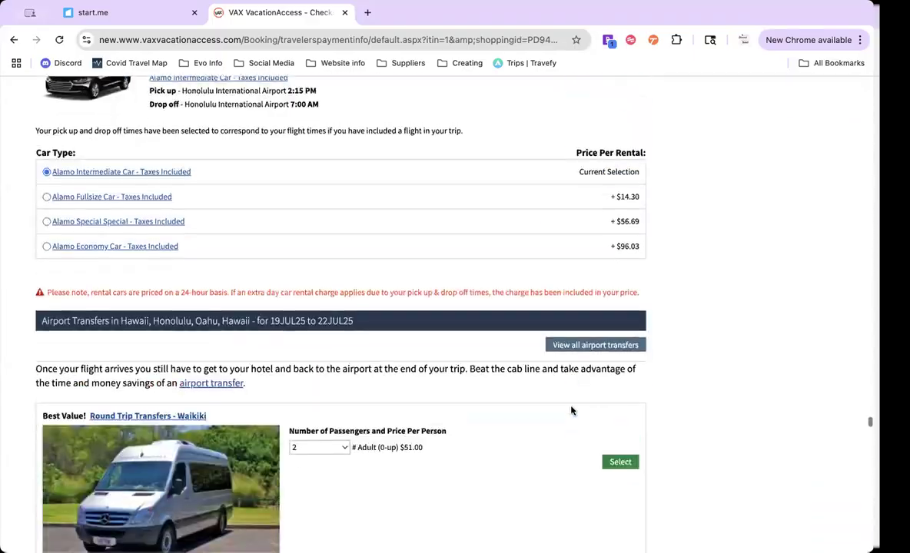
scroll(571, 411, down, 20)
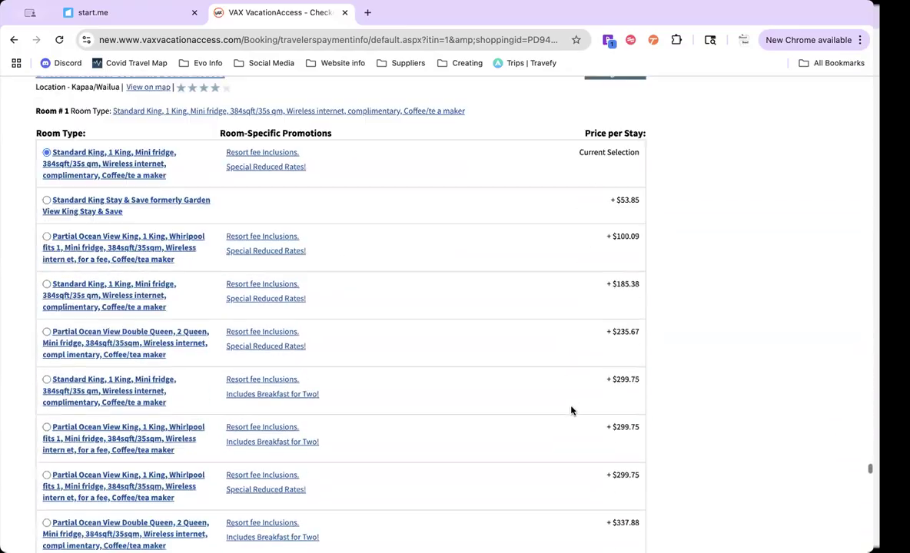
scroll(570, 411, up, 1)
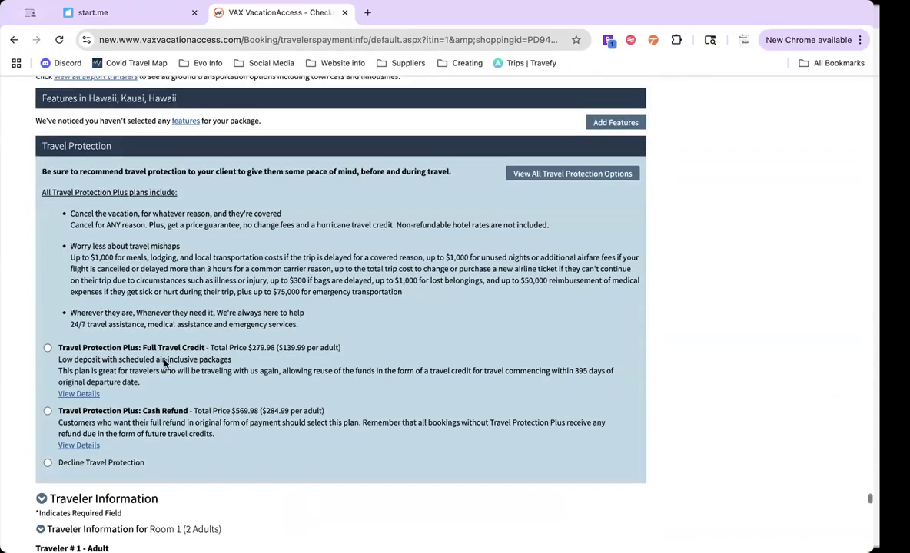
click(95, 350)
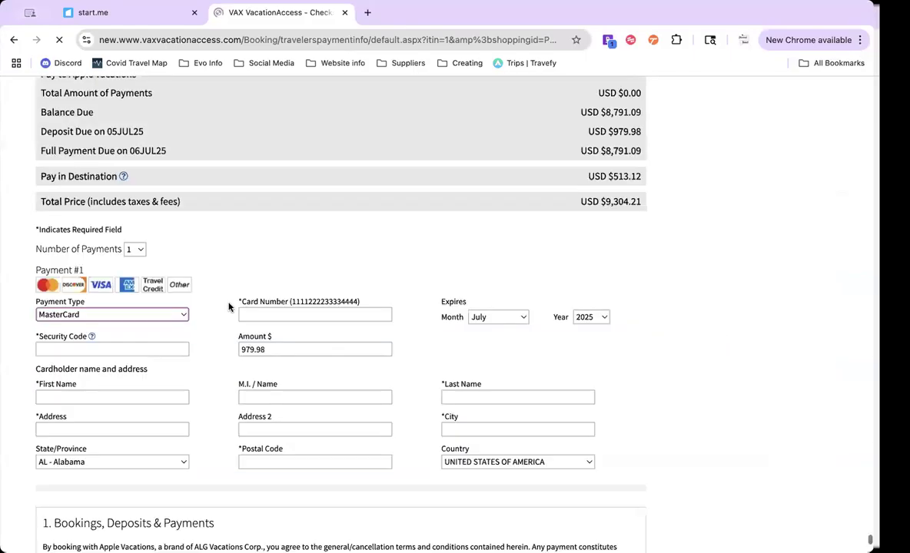
- Look over the add-on features available for Kauai and return to the checkout page
scroll(228, 307, up, 5)
scroll(228, 308, up, 20)
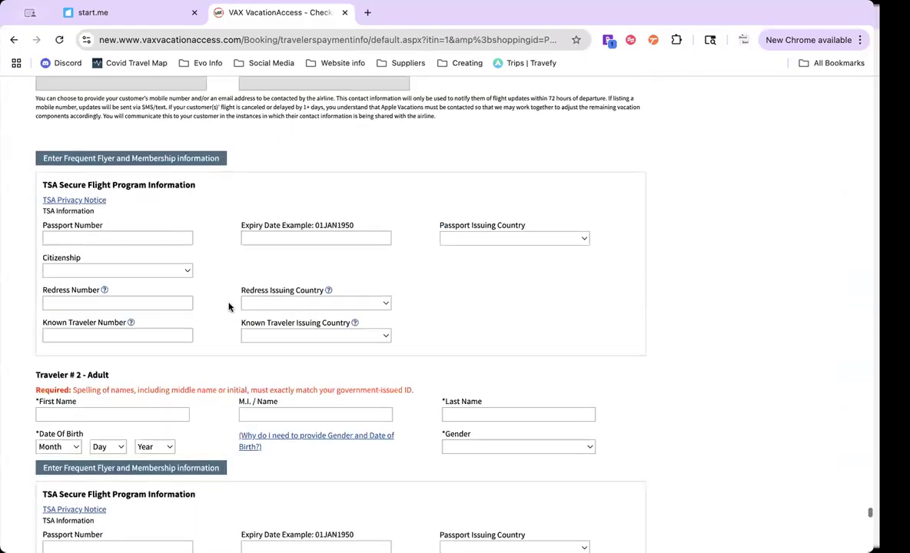
scroll(228, 303, up, 3)
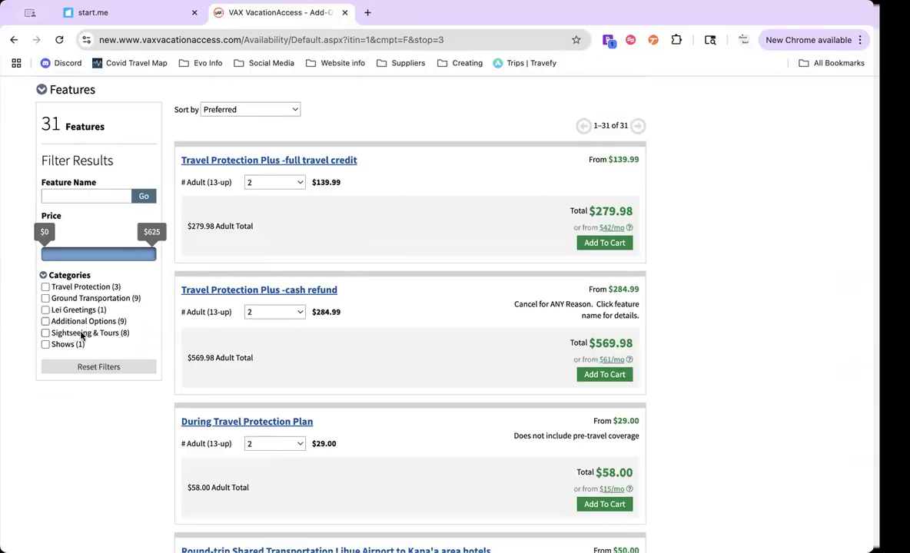
scroll(194, 337, up, 20)
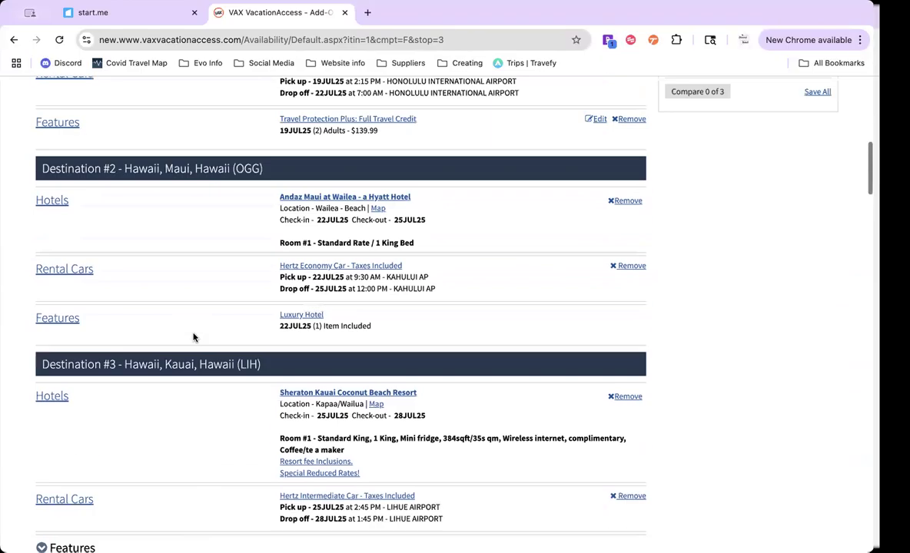
click(703, 458)
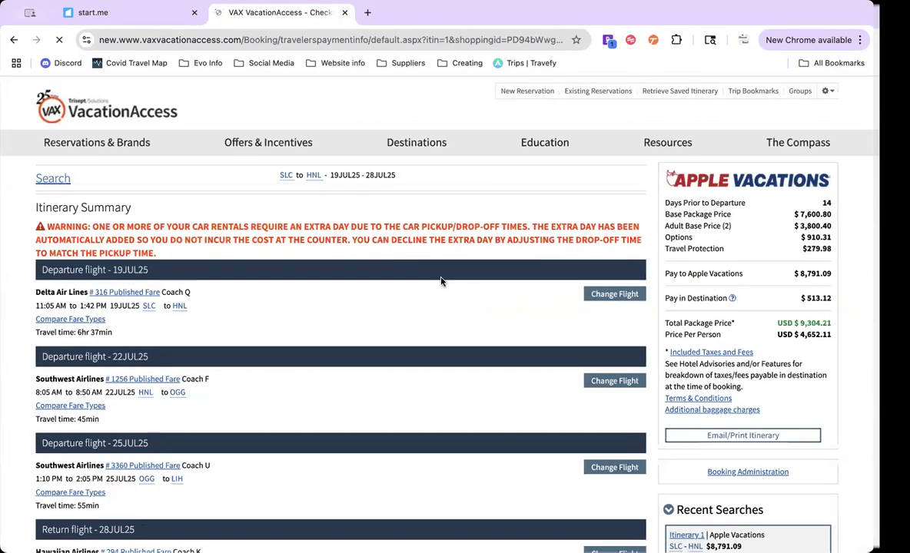
- Review the departure, inter-island and return flights in the checkout itinerary summary
scroll(441, 281, down, 3)
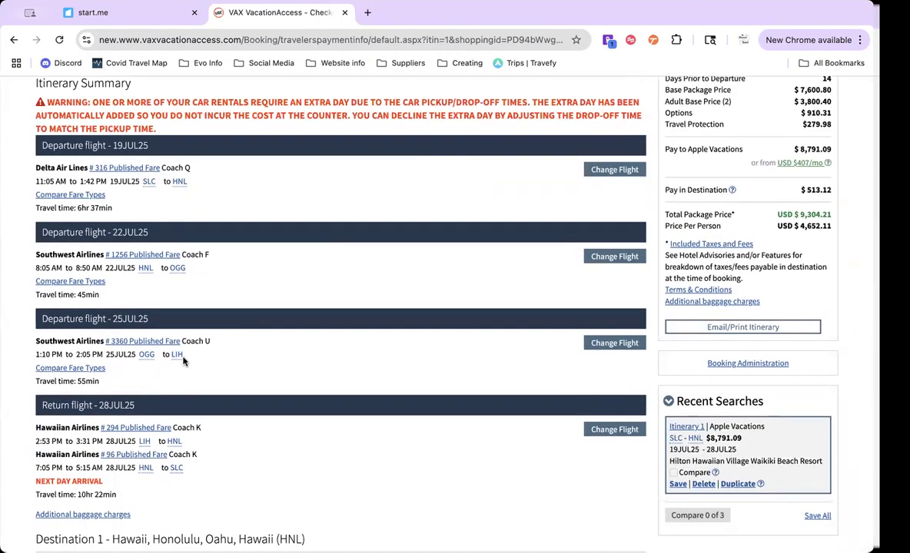
scroll(183, 361, down, 3)
scroll(182, 361, up, 3)
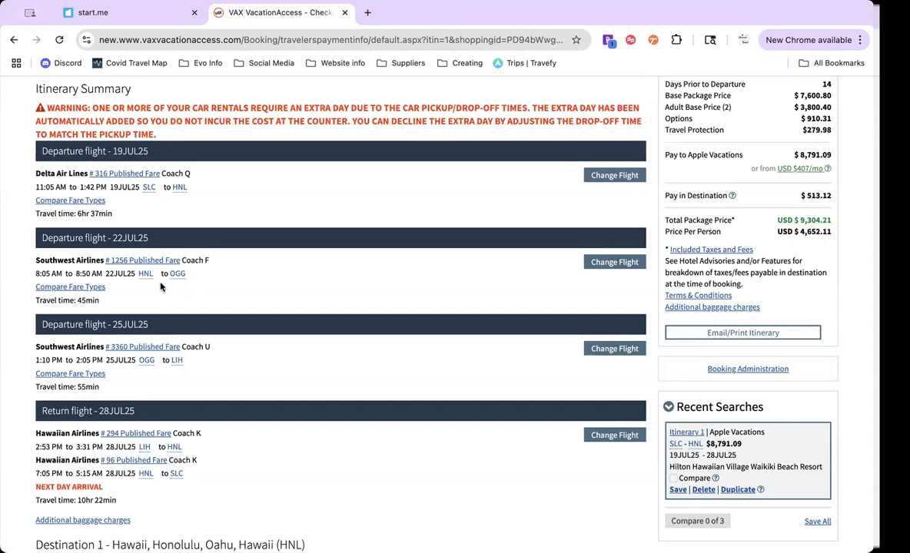
scroll(177, 291, down, 2)
scroll(96, 278, down, 1)
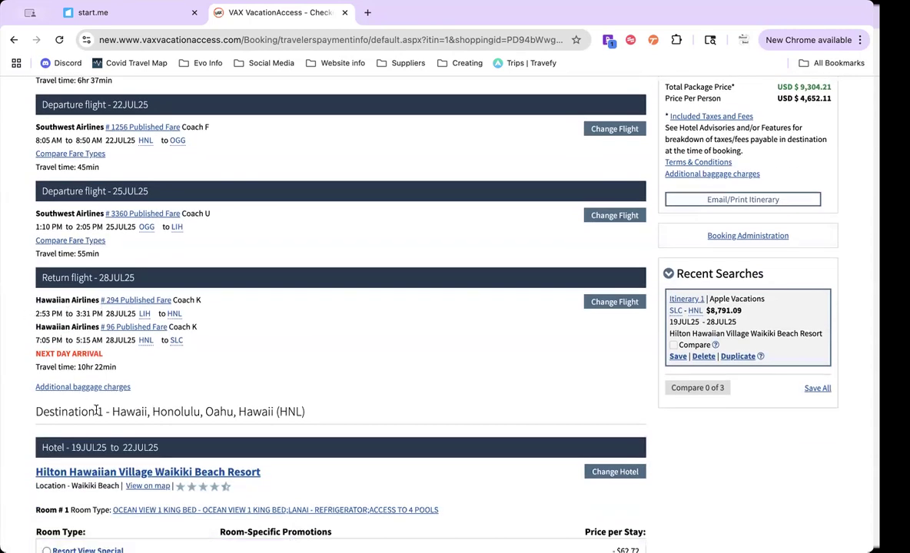
- Review the Oahu hotel room options, Honolulu rental car and airport transfer offer under Destination 1
scroll(96, 411, down, 2)
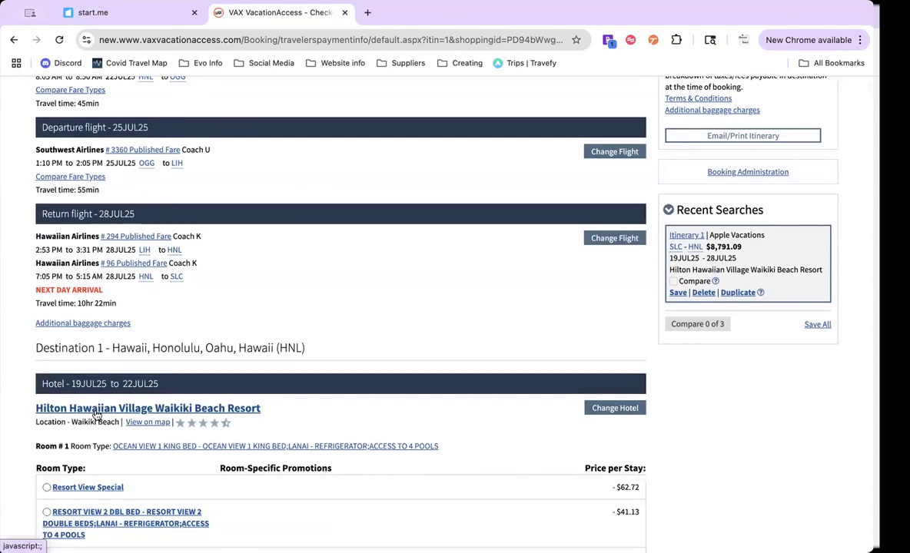
scroll(96, 414, down, 6)
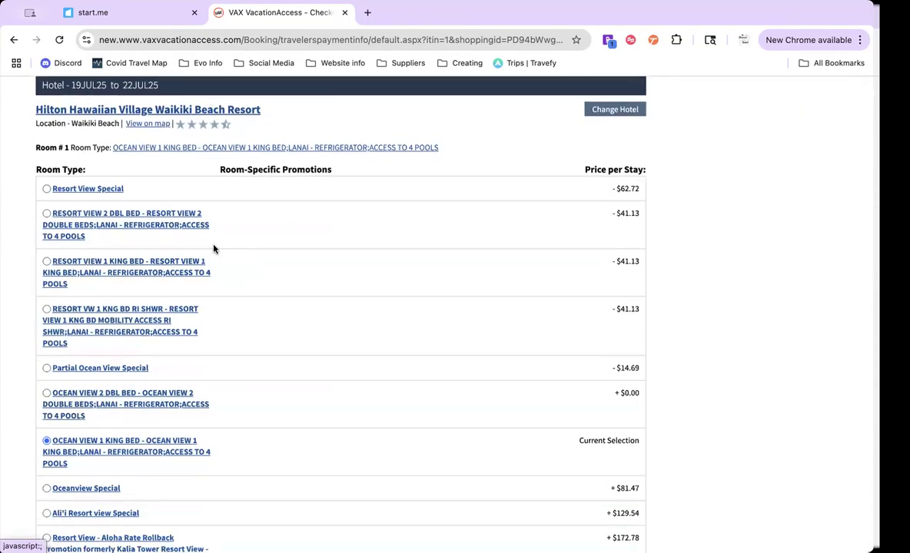
scroll(216, 143, down, 15)
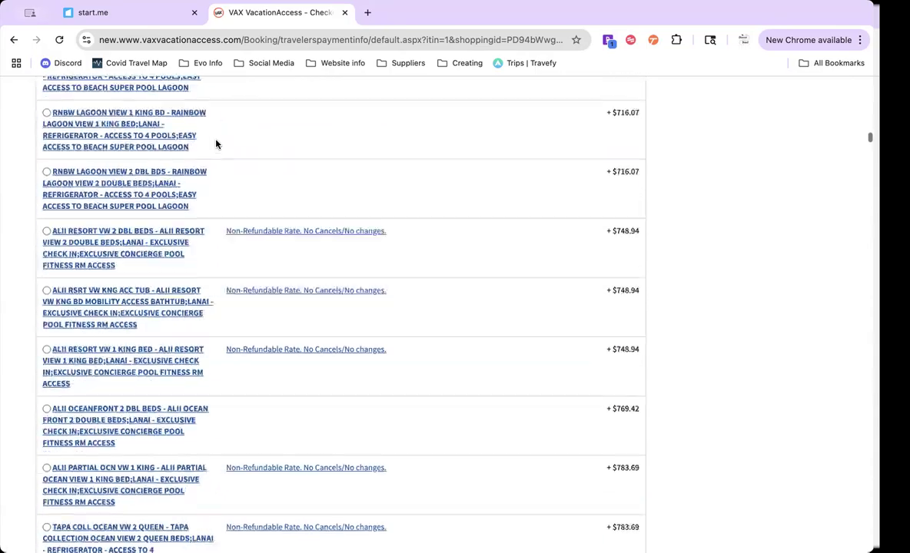
scroll(216, 143, down, 20)
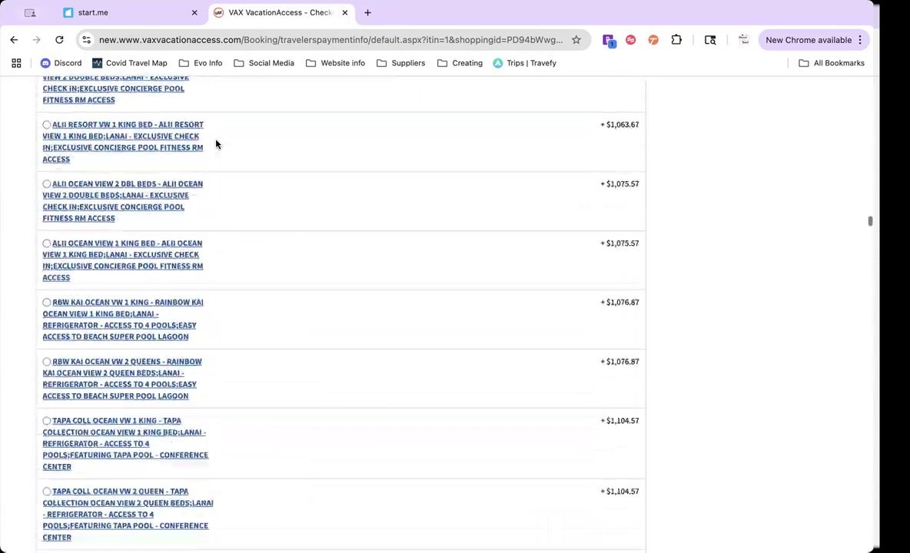
scroll(216, 144, down, 20)
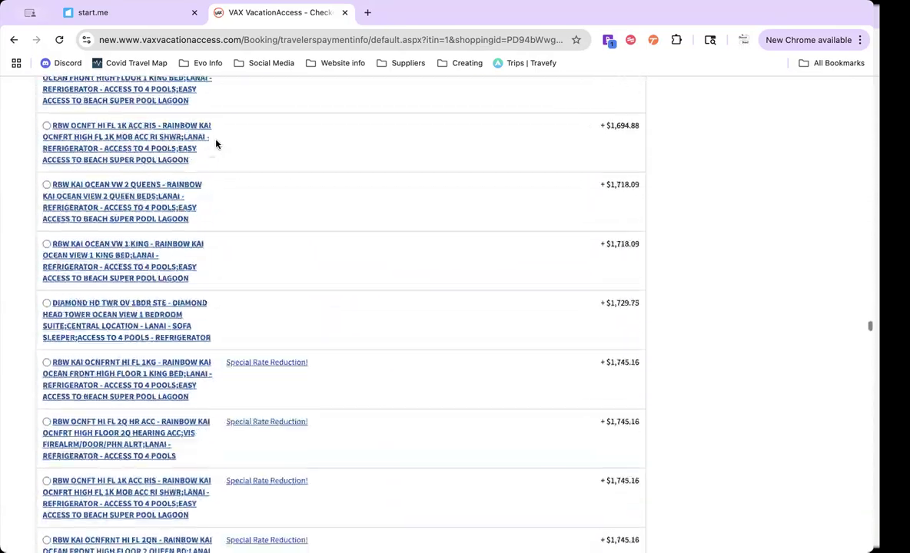
scroll(215, 144, down, 20)
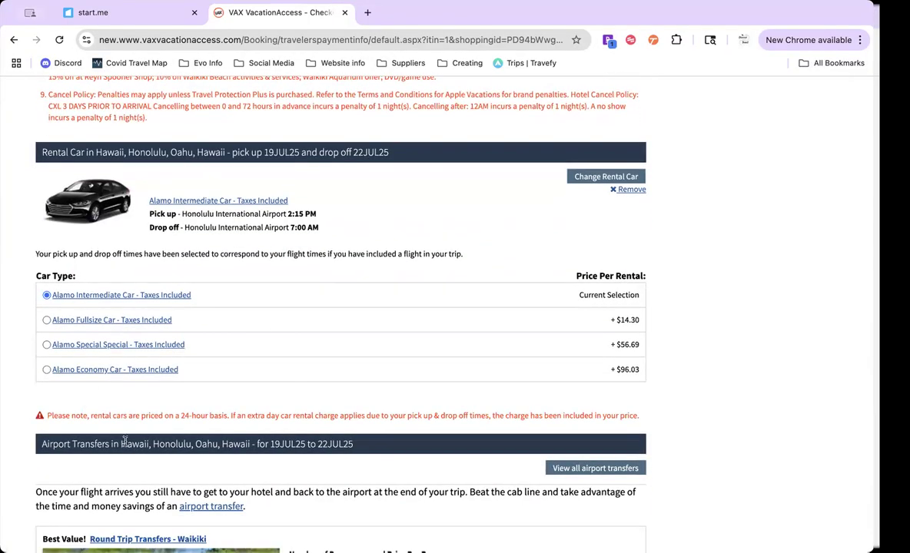
scroll(124, 441, down, 8)
scroll(126, 446, up, 3)
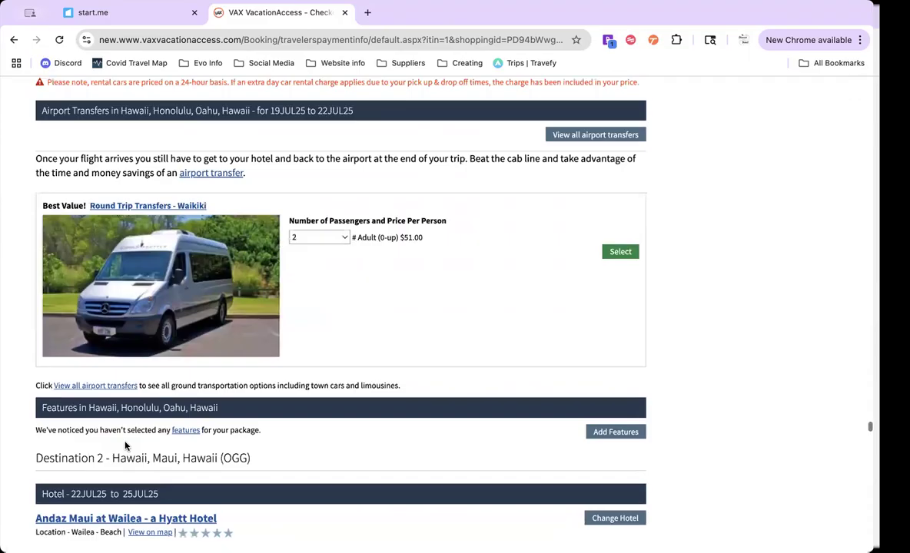
scroll(126, 445, up, 1)
- Review the Maui and Kauai hotel rooms, rental cars and extras, ending at the selected travel protection plan
scroll(125, 446, down, 5)
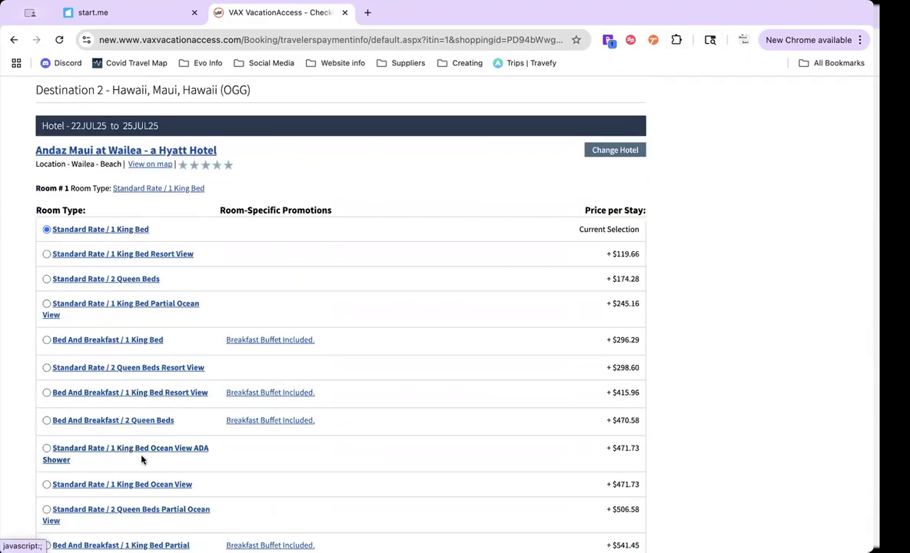
scroll(142, 459, down, 10)
scroll(142, 457, up, 3)
scroll(141, 457, down, 4)
scroll(142, 456, up, 1)
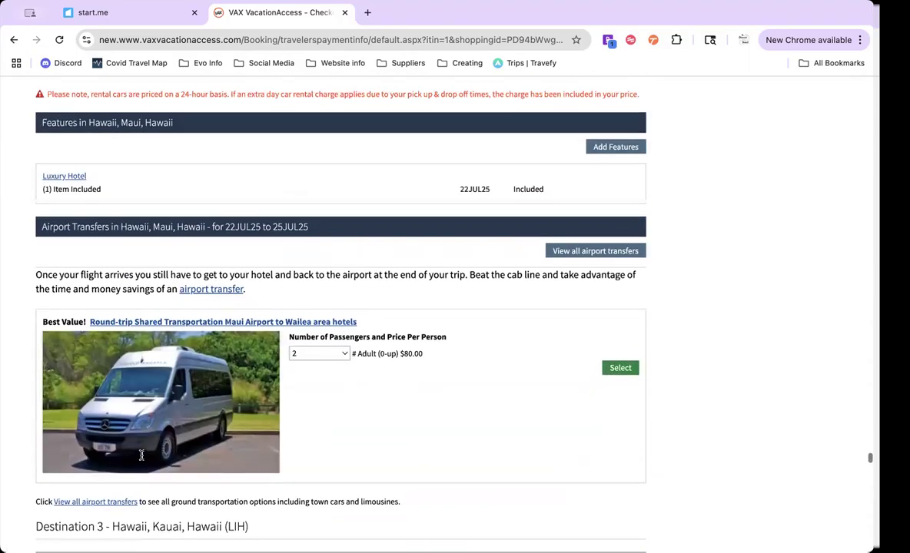
scroll(130, 421, up, 3)
scroll(128, 377, down, 1)
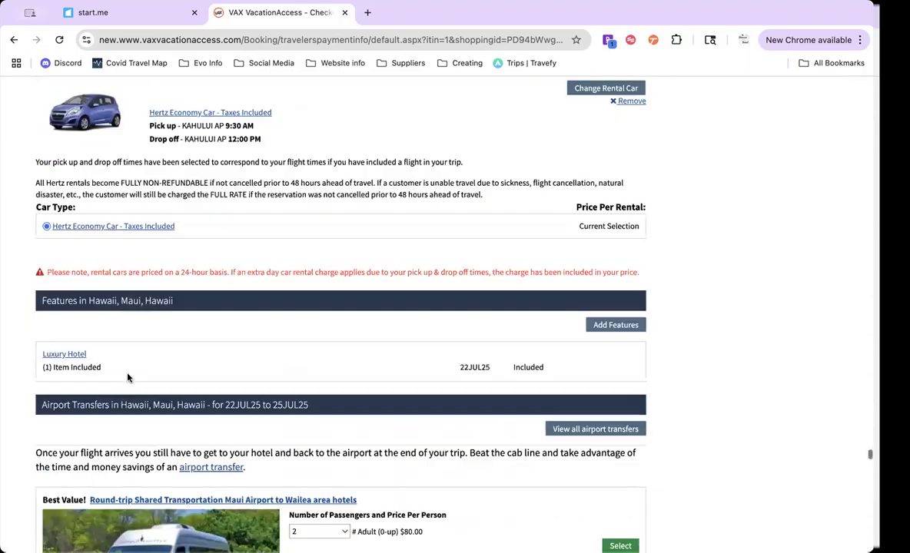
scroll(127, 377, down, 7)
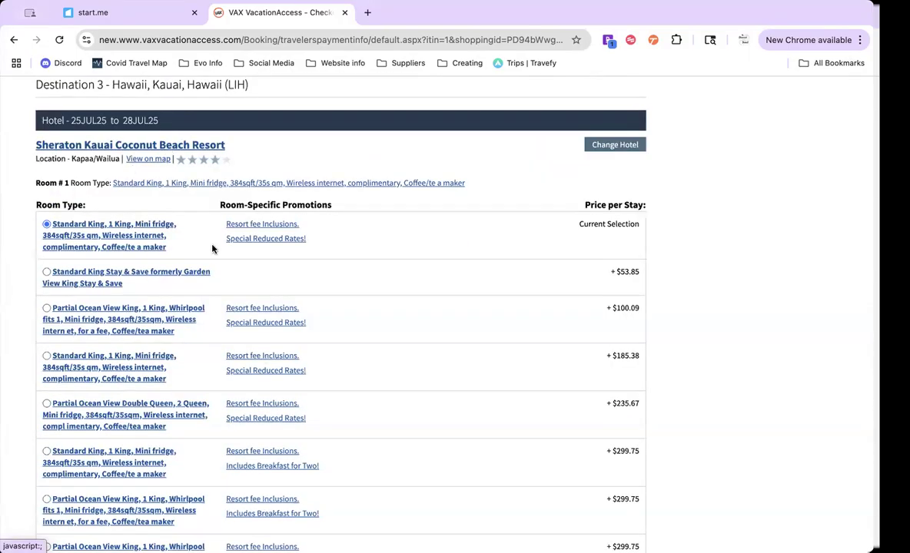
scroll(279, 390, down, 10)
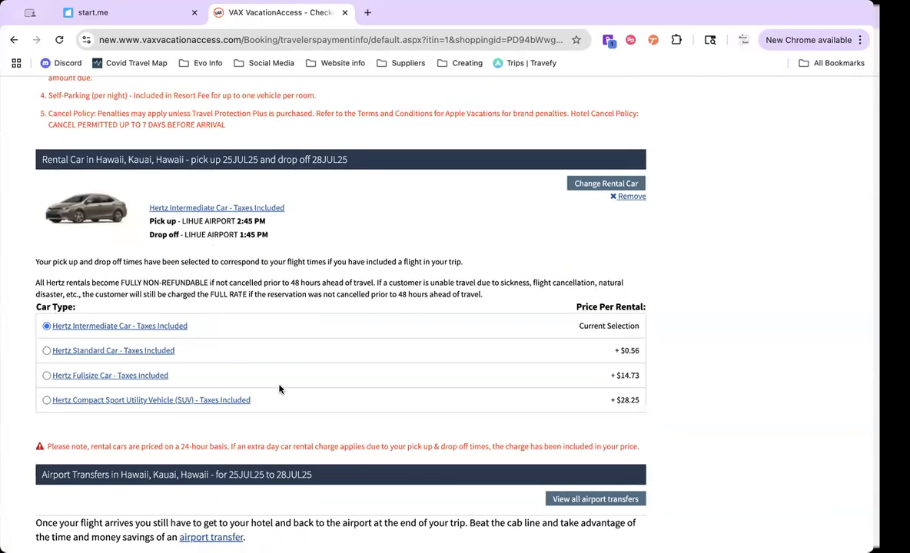
scroll(202, 182, down, 10)
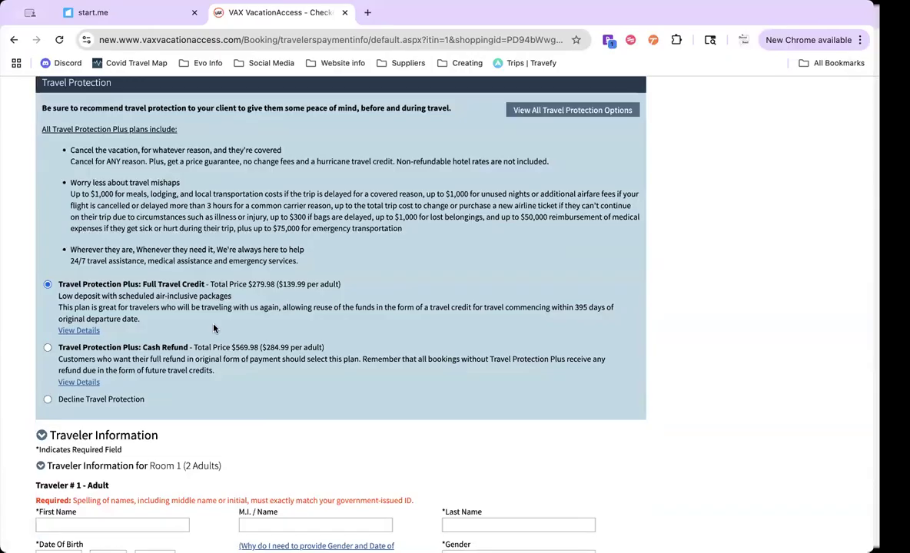
- Examine the required traveler details, supplier contact information and TSA Secure Flight fields for Traveler # 1
scroll(213, 329, down, 5)
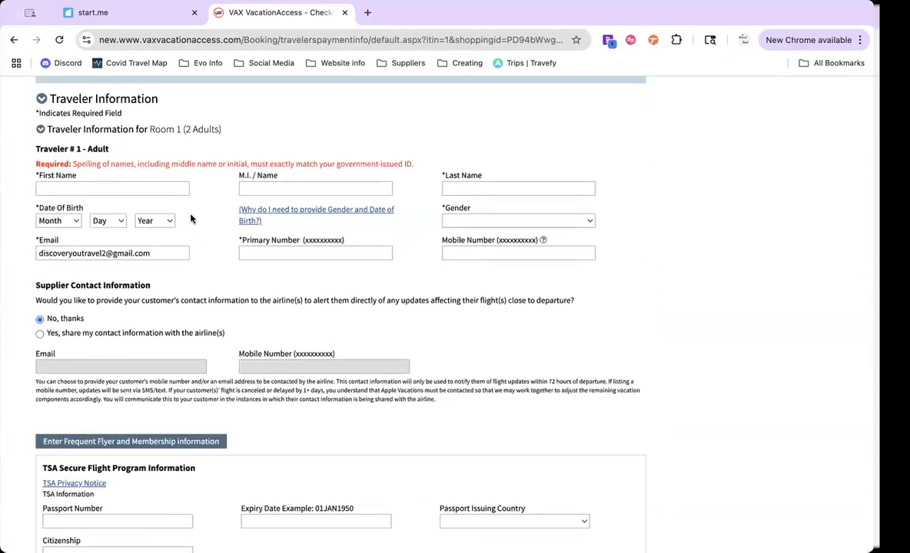
scroll(192, 220, down, 1)
scroll(129, 258, down, 5)
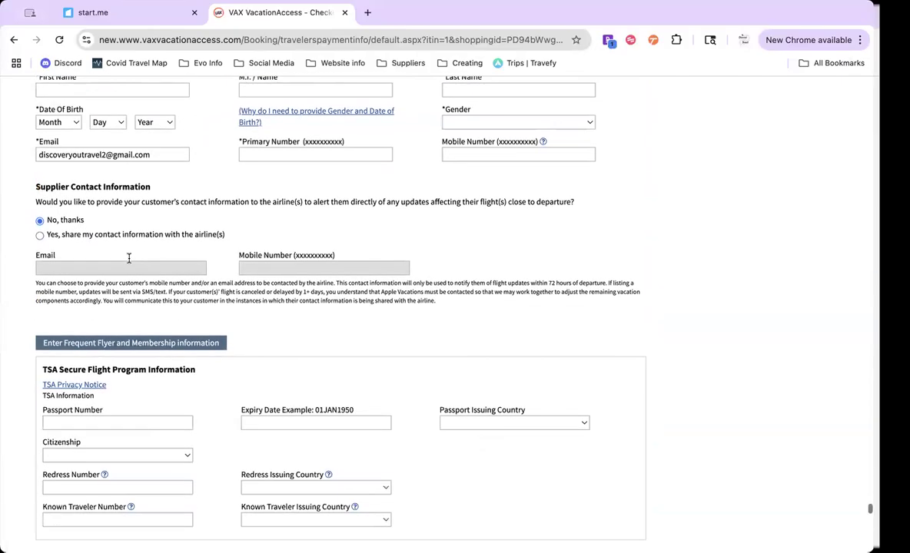
- Examine the Special Service Requests section, including the car requests for each of the three airports
scroll(128, 261, down, 10)
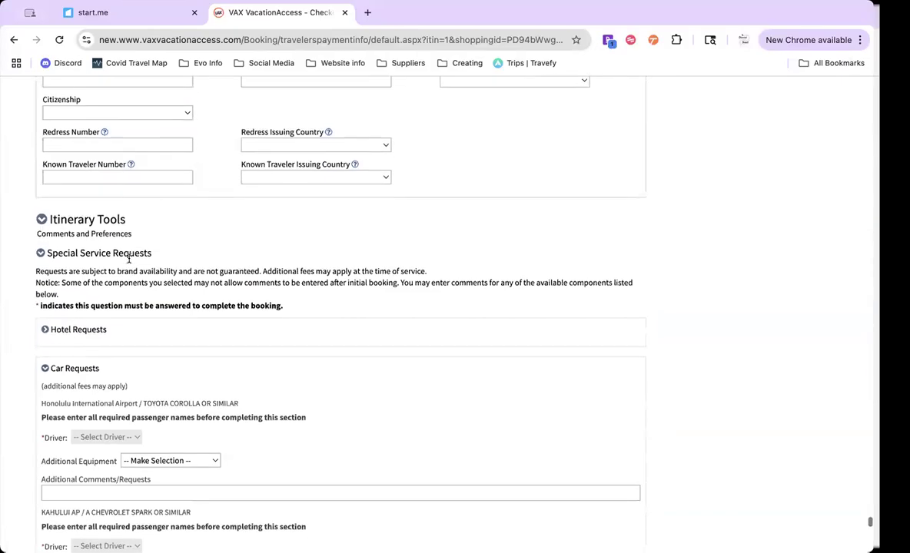
scroll(123, 245, up, 1)
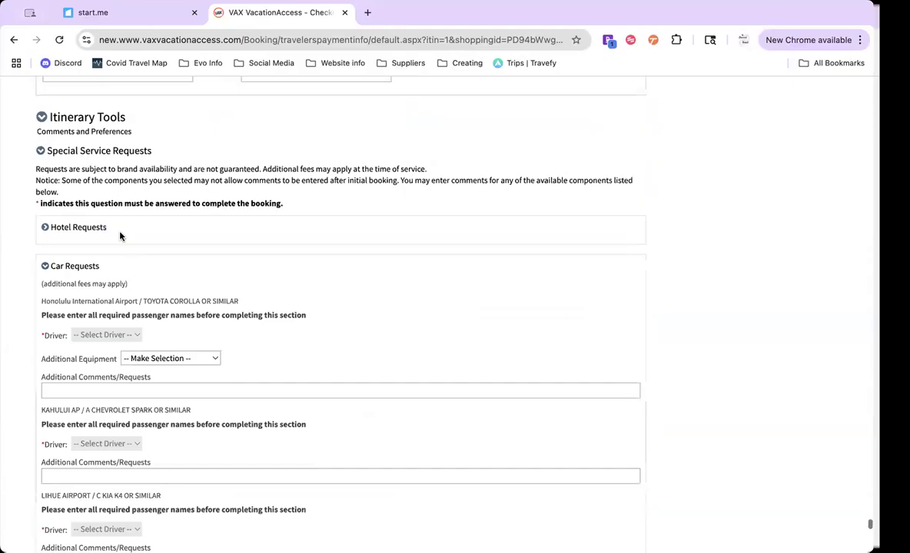
click(43, 152)
click(42, 153)
scroll(128, 200, down, 1)
scroll(121, 194, down, 3)
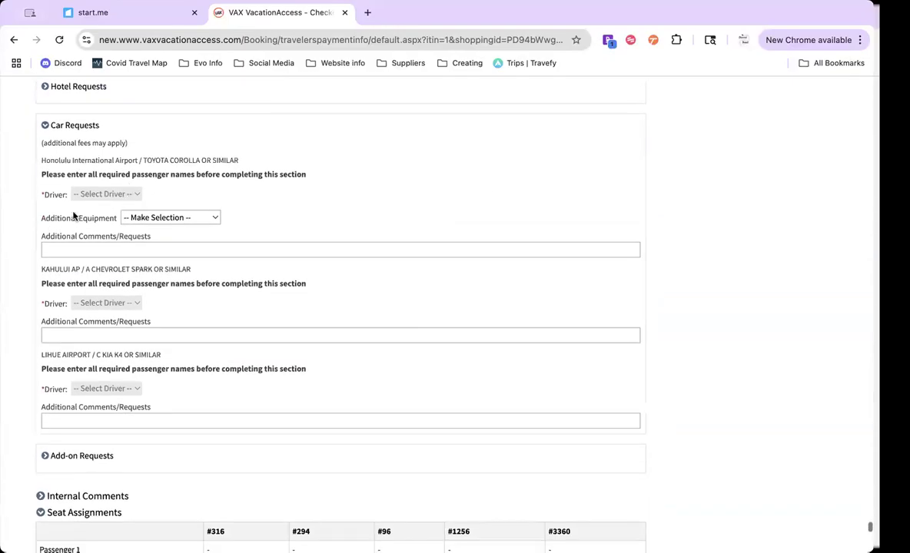
- Examine the additional equipment choices for the Honolulu rental car, the driver selections and the traveler name fields they depend on
click(193, 217)
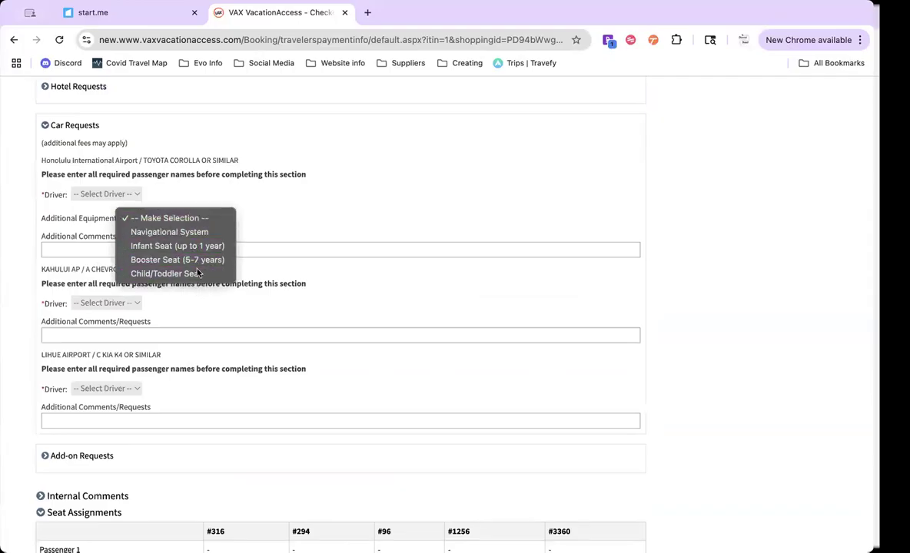
click(184, 220)
scroll(124, 242, down, 1)
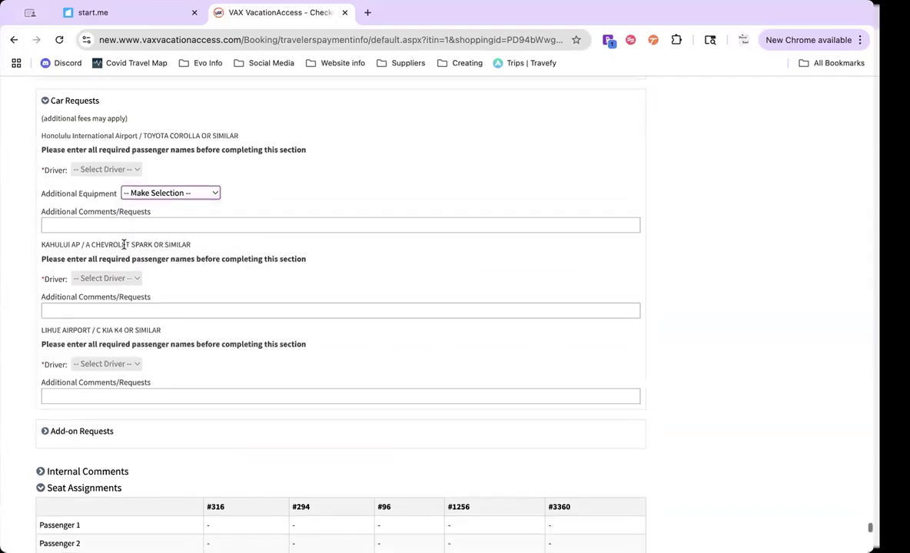
scroll(201, 158, up, 13)
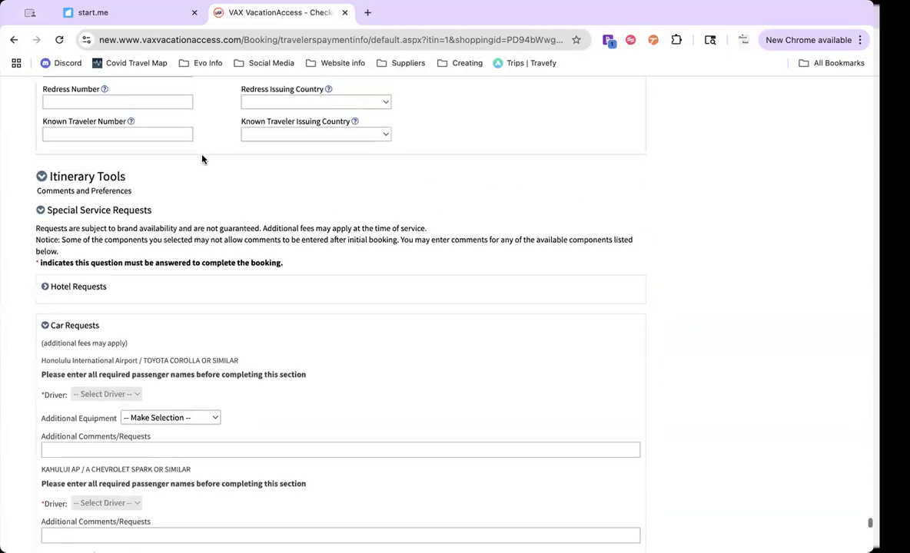
scroll(202, 159, up, 7)
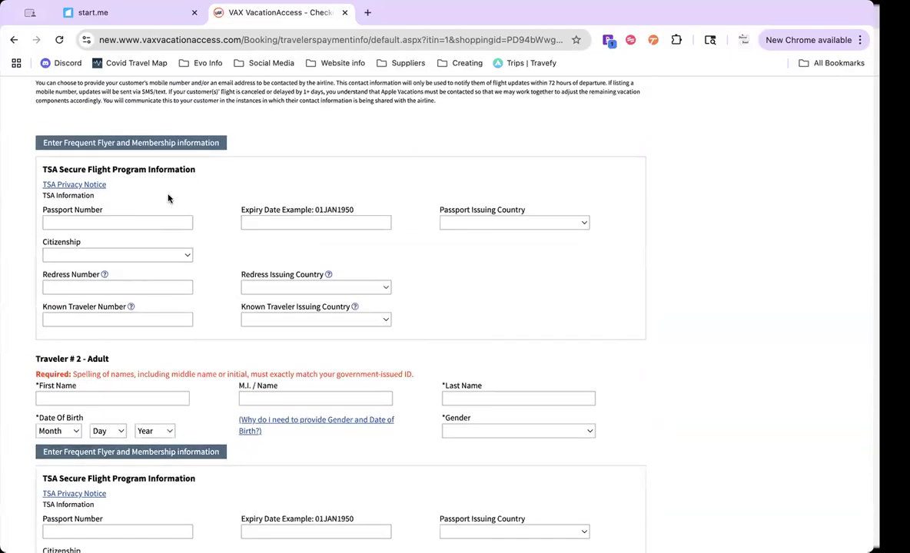
scroll(168, 197, down, 10)
scroll(169, 197, down, 11)
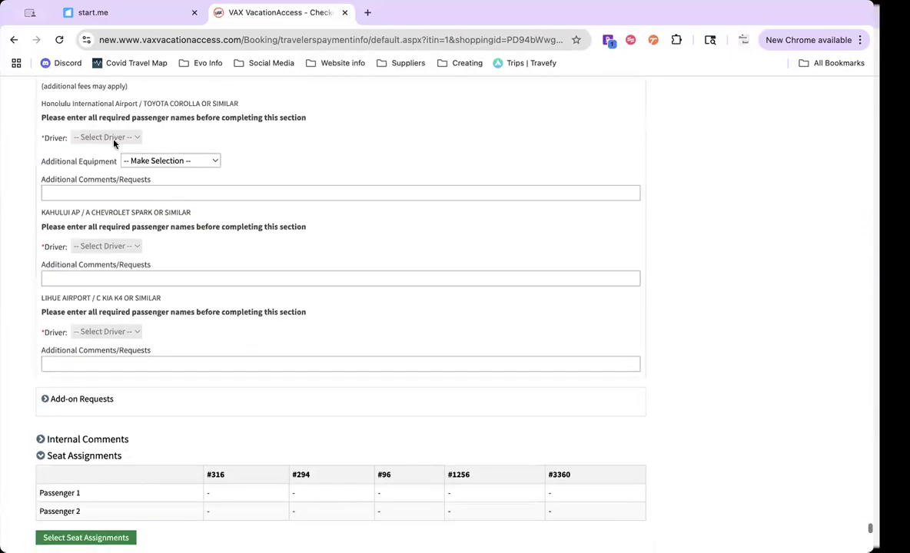
scroll(114, 248, down, 6)
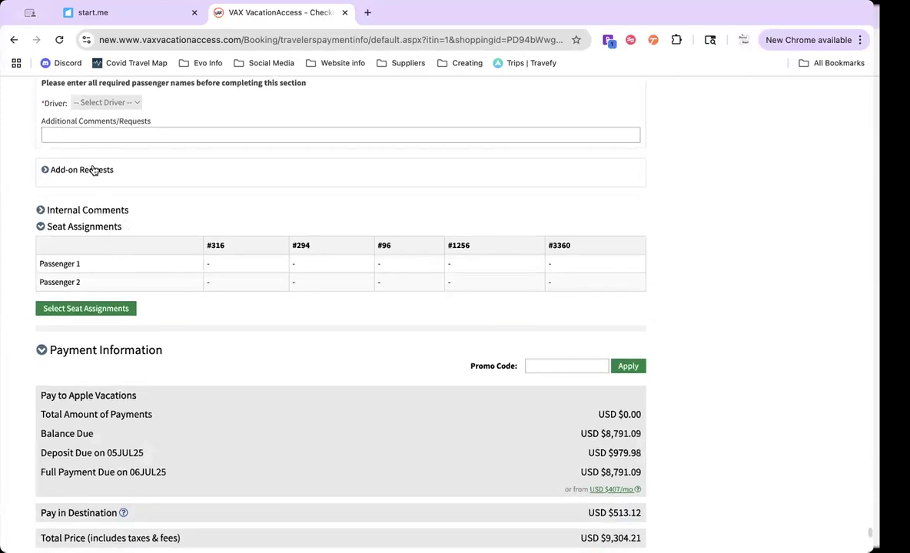
- Expand the Add-on Requests and review their remarks fields along with the Internal Comments and Seat Assignments sections
click(94, 170)
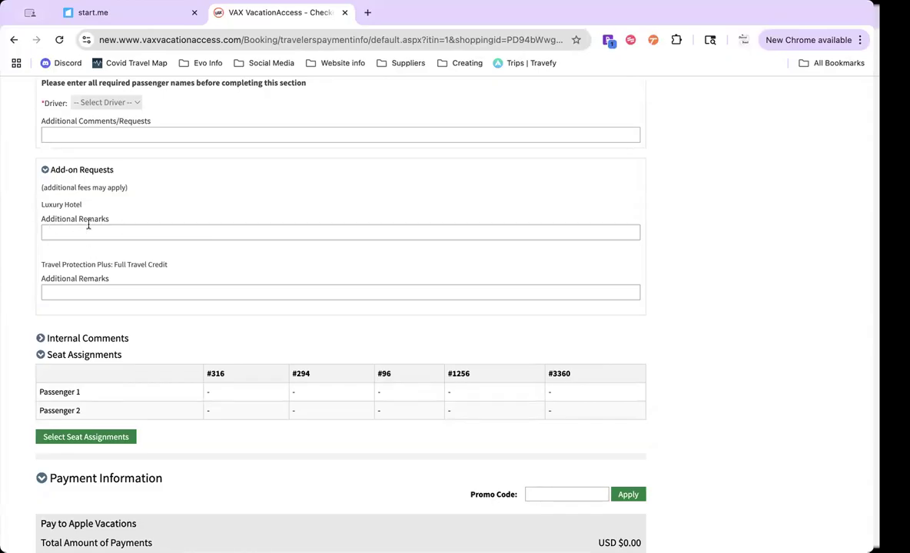
scroll(88, 224, down, 3)
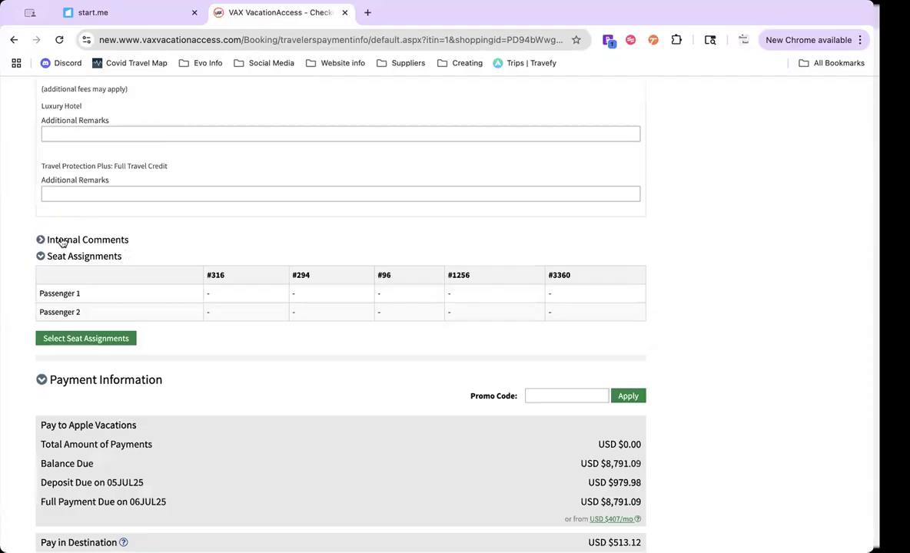
scroll(63, 243, down, 1)
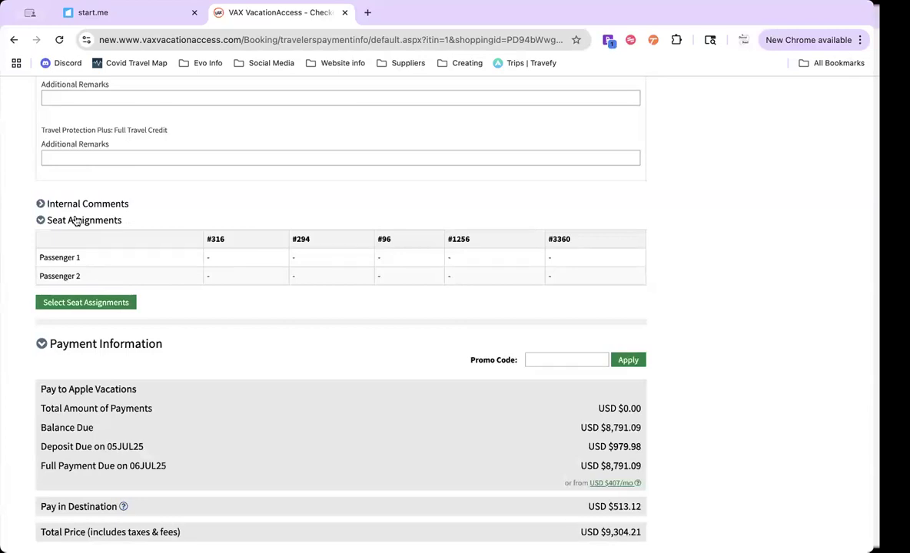
- Review the Payment Information summary, highlighting the deposit amount and the full payment due date
scroll(273, 285, down, 2)
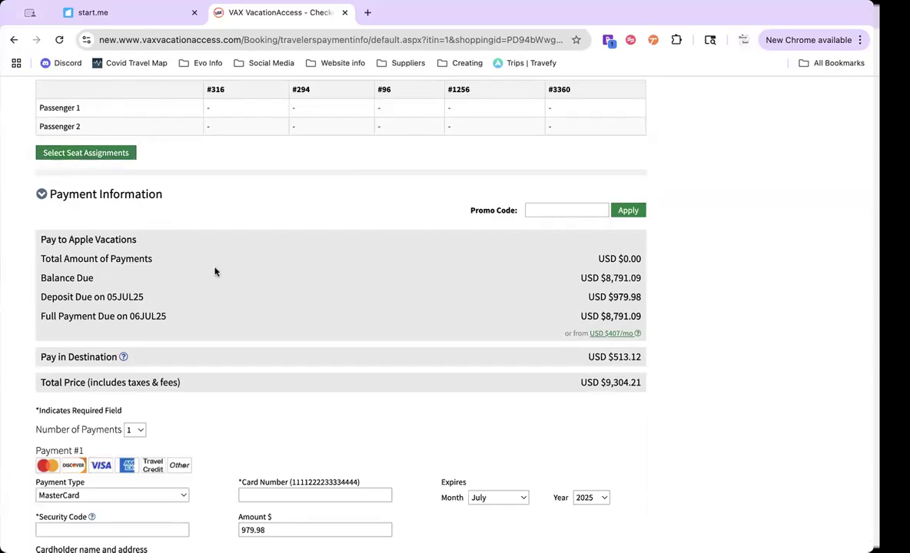
scroll(215, 271, down, 1)
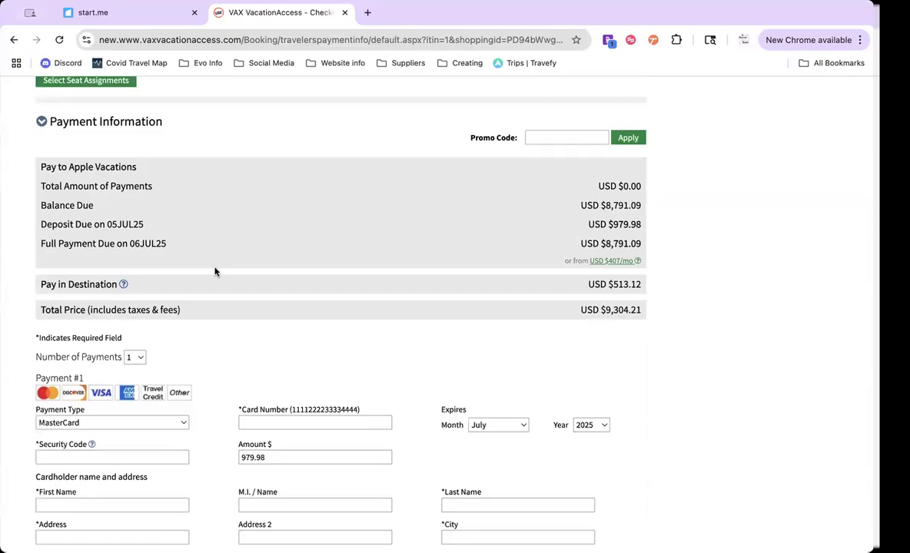
scroll(216, 271, down, 1)
drag(644, 164, 579, 166)
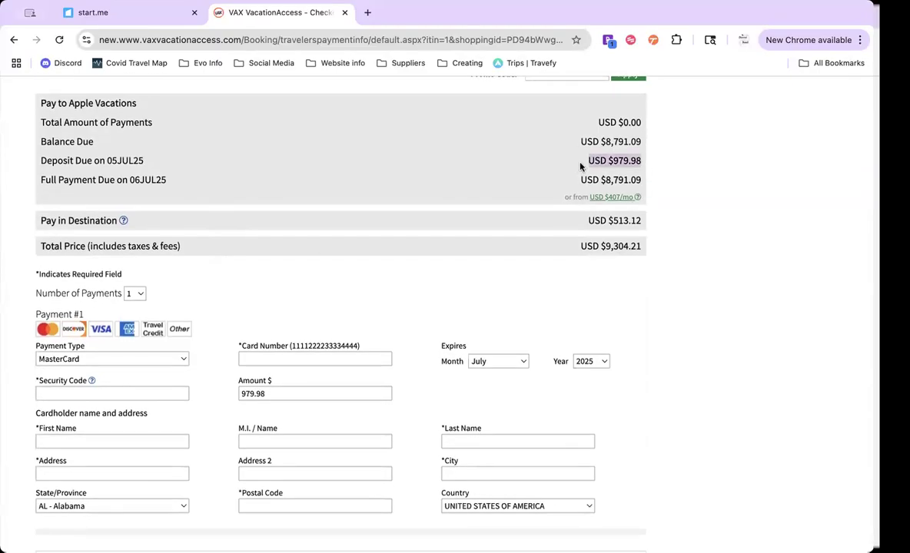
drag(168, 179, 41, 178)
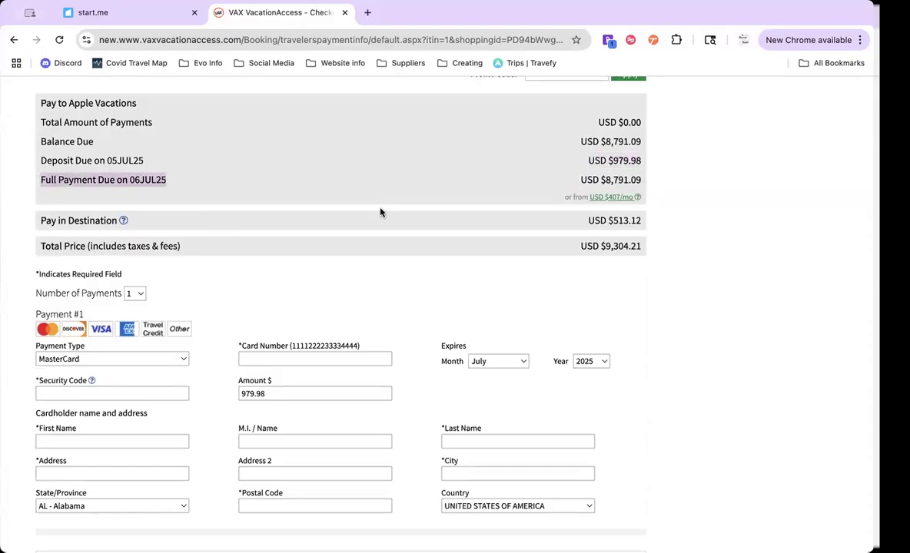
scroll(381, 213, up, 15)
scroll(382, 221, down, 15)
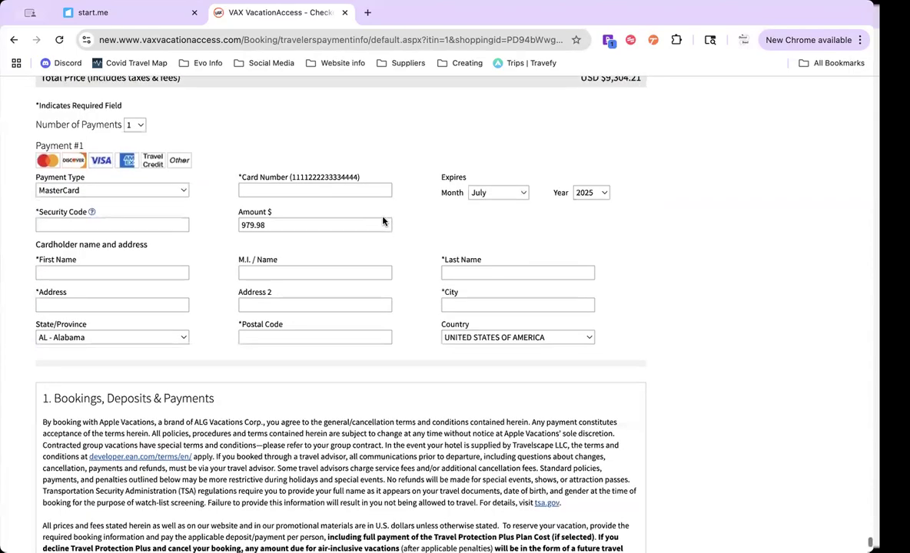
- Examine the Payment #1 card and cardholder fields and the available choices for Number of Payments
scroll(383, 221, down, 1)
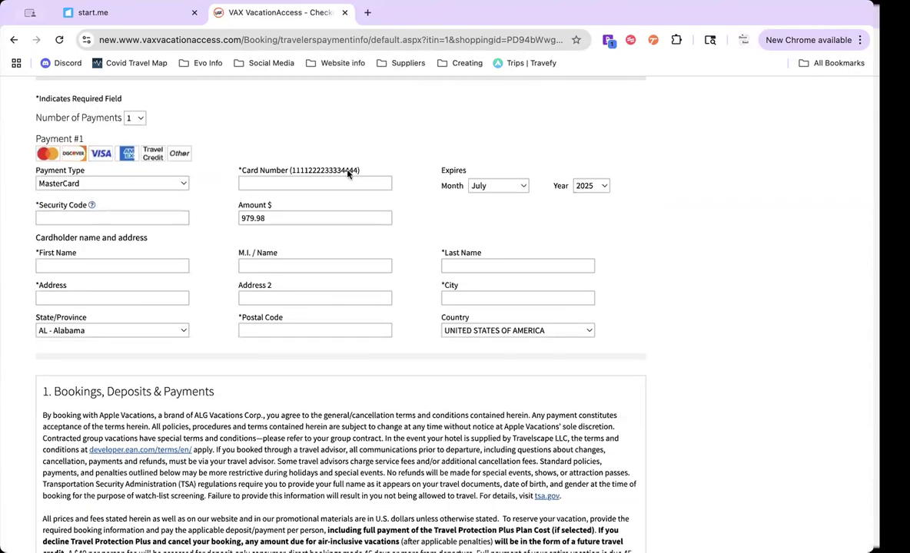
scroll(348, 174, down, 3)
scroll(349, 175, up, 3)
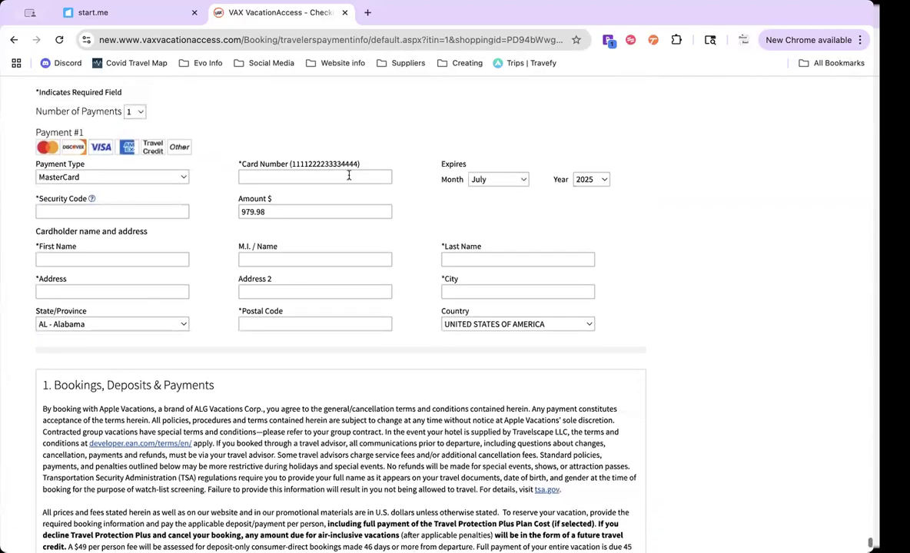
click(140, 111)
click(292, 105)
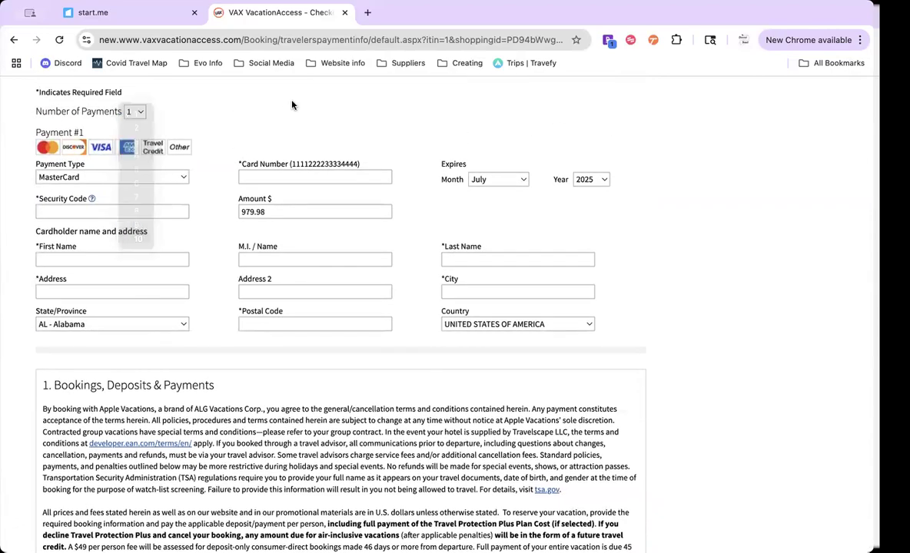
- Review the booking terms through to the required acknowledgement, checking and then clearing the terms and conditions agreement
scroll(288, 139, down, 10)
scroll(283, 189, down, 15)
scroll(283, 189, down, 20)
scroll(283, 190, down, 20)
scroll(283, 187, down, 10)
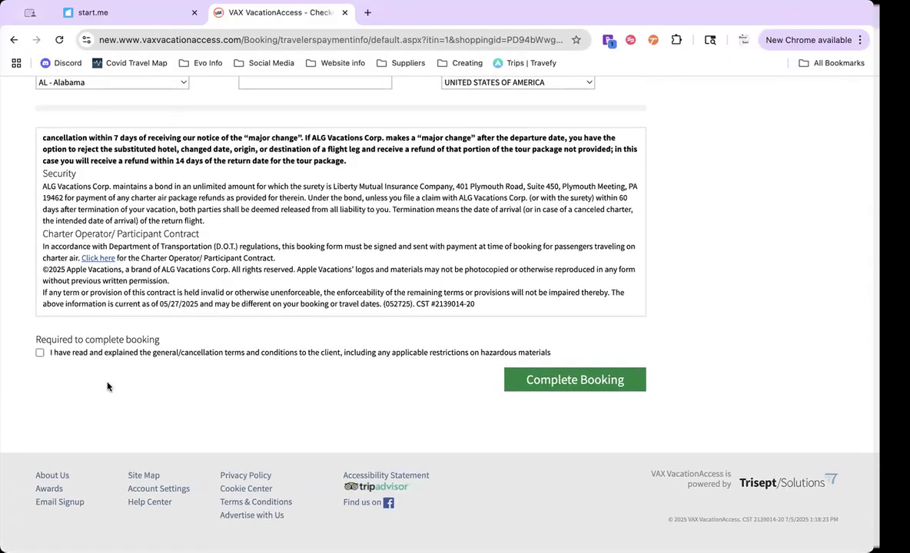
click(39, 352)
click(39, 353)
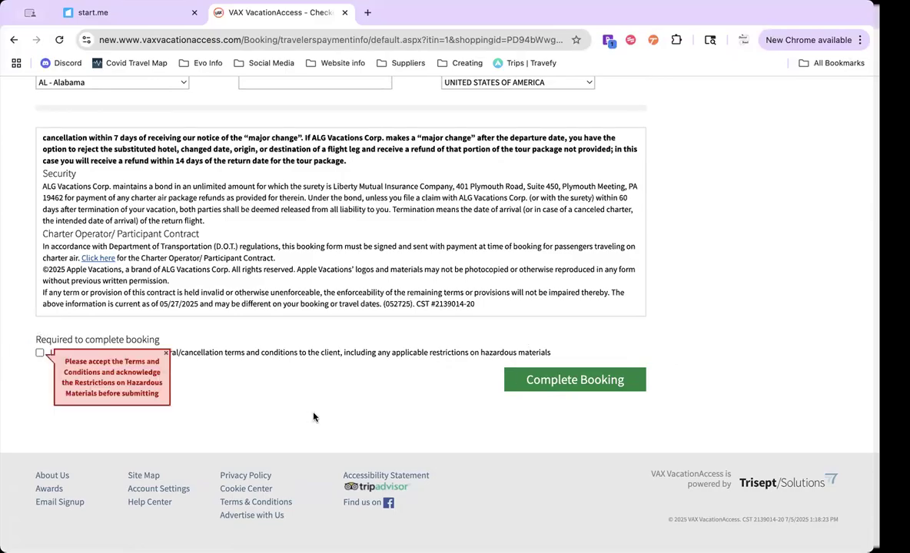